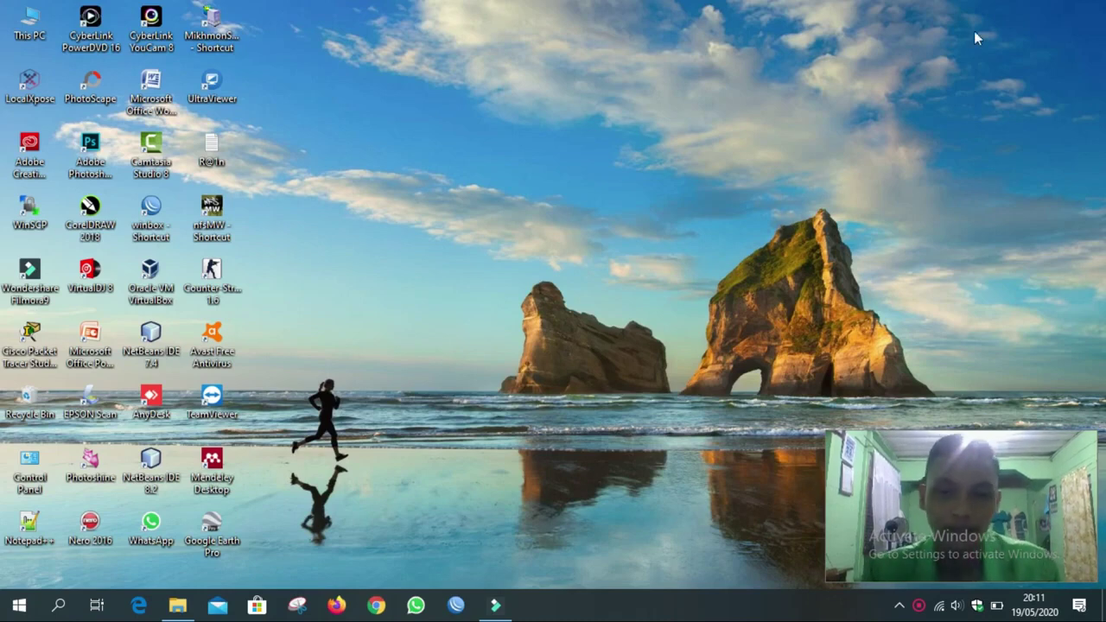
Launch XAMPP Control Panel from Windows search and start the Apache and MySQL services.
{"action": "left_click", "coordinate": [58, 605]}
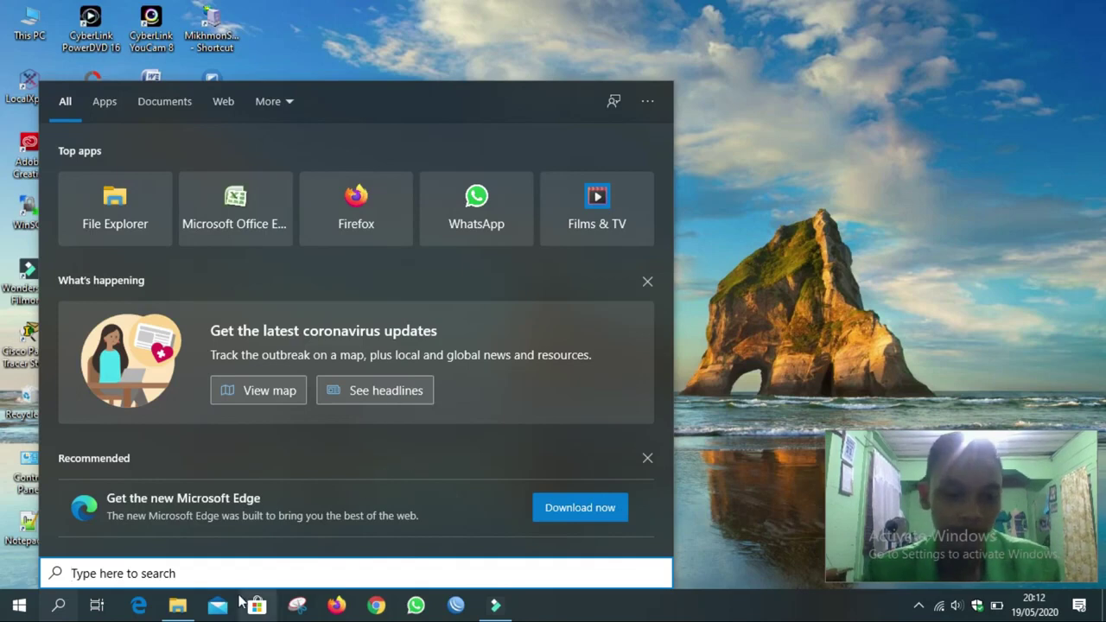
{"action": "type", "text": "xam"}
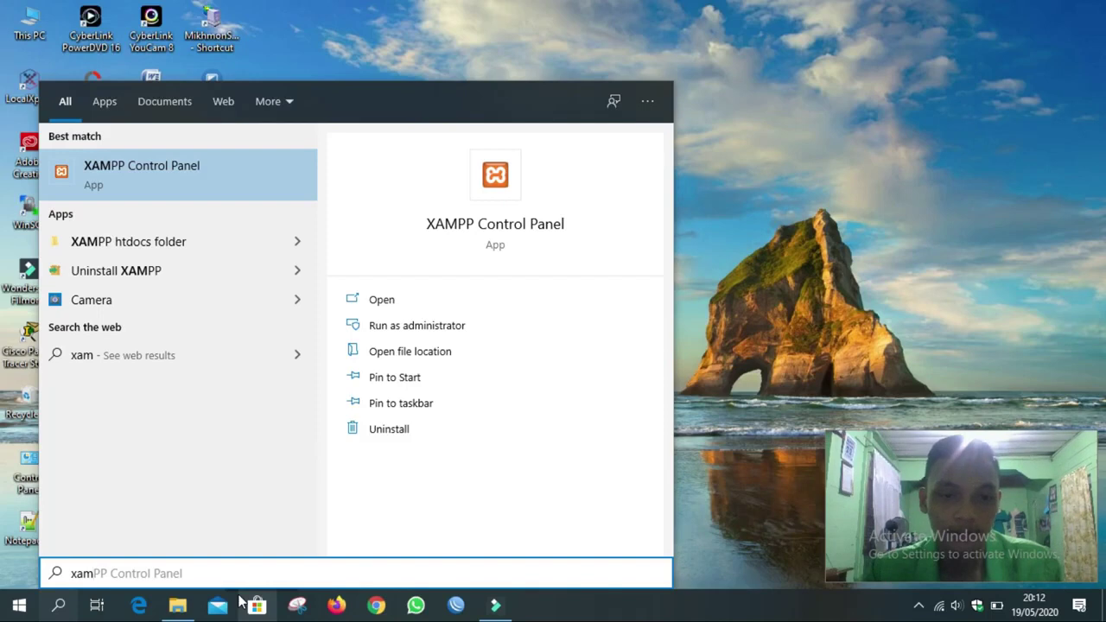
{"action": "key", "text": "Return"}
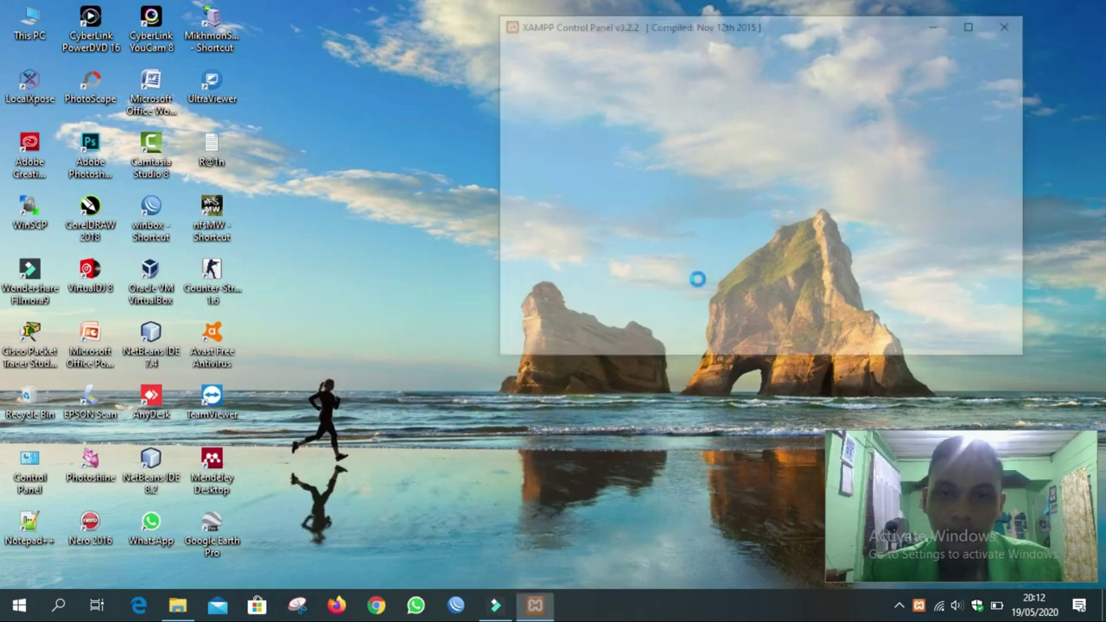
{"action": "left_click", "coordinate": [767, 102]}
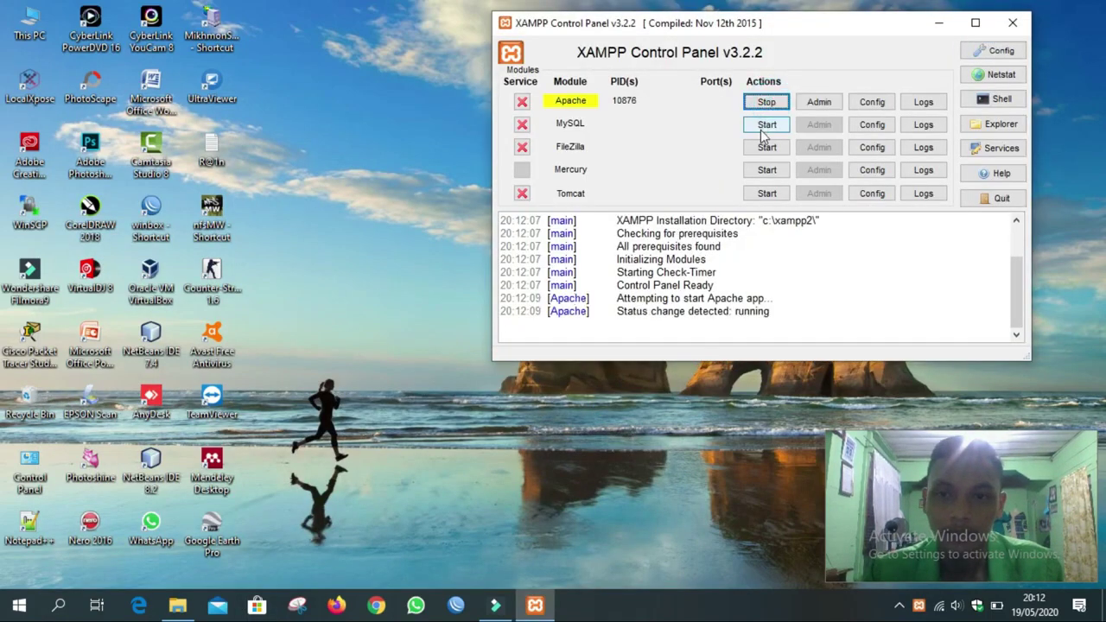
{"action": "left_click", "coordinate": [764, 127]}
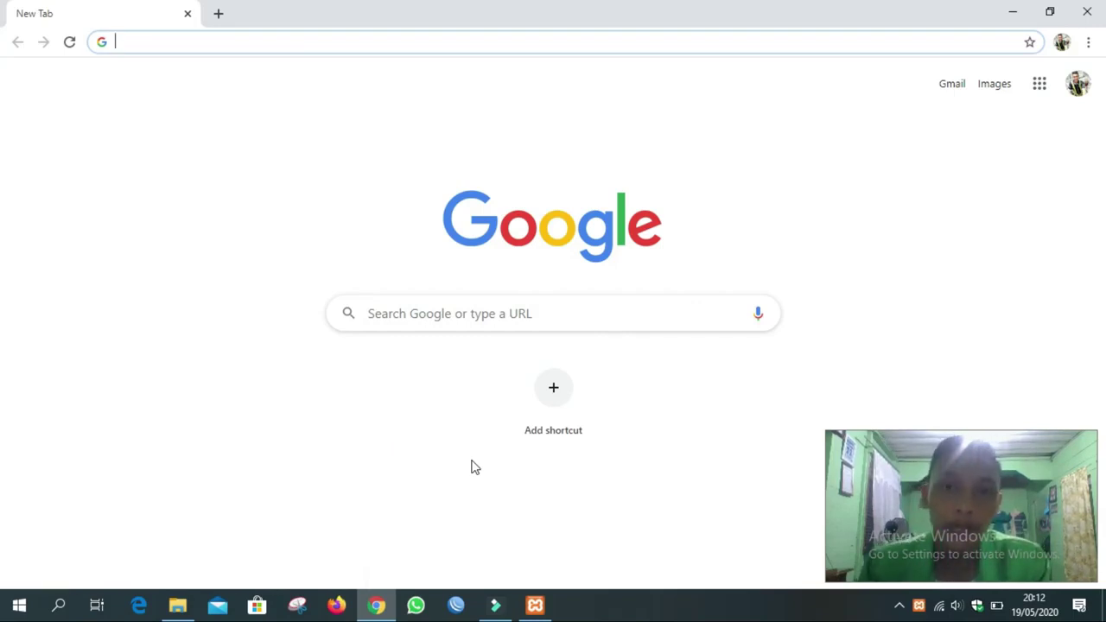
Browse File Explorer to C:\xampp2\htdocs\BAMBANG, then minimize Explorer.
{"action": "left_click", "coordinate": [282, 45]}
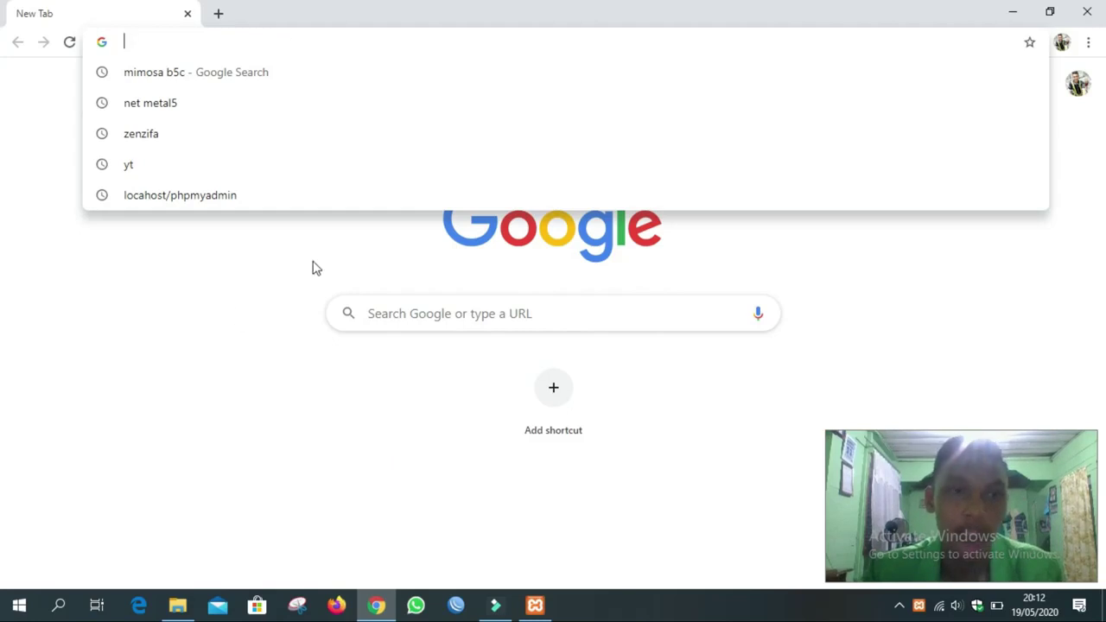
{"action": "left_click", "coordinate": [177, 605]}
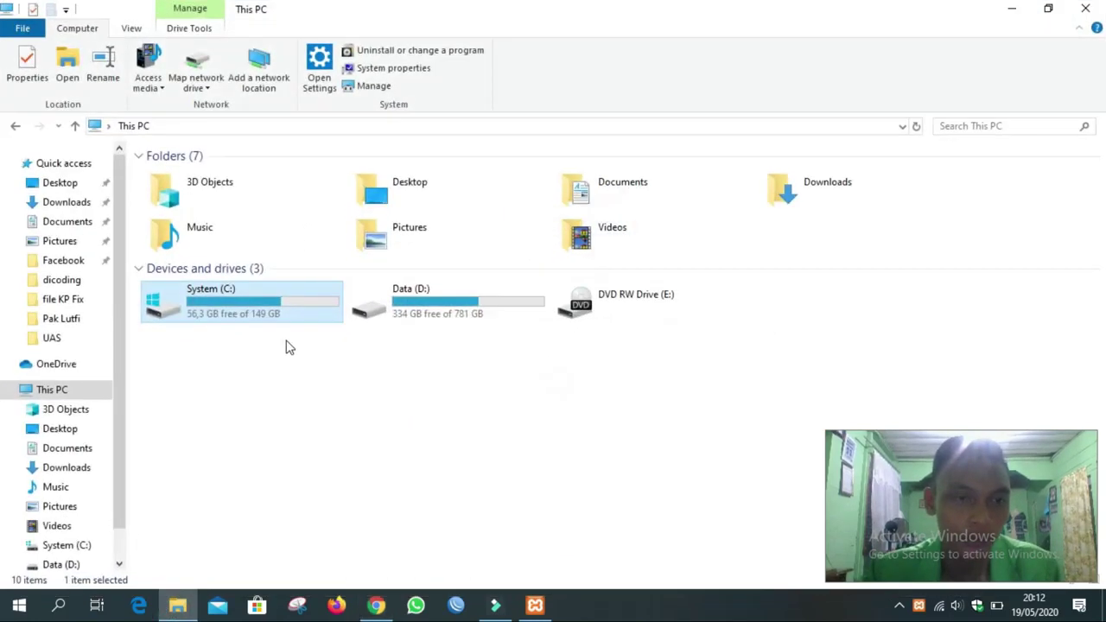
{"action": "left_click", "coordinate": [67, 546]}
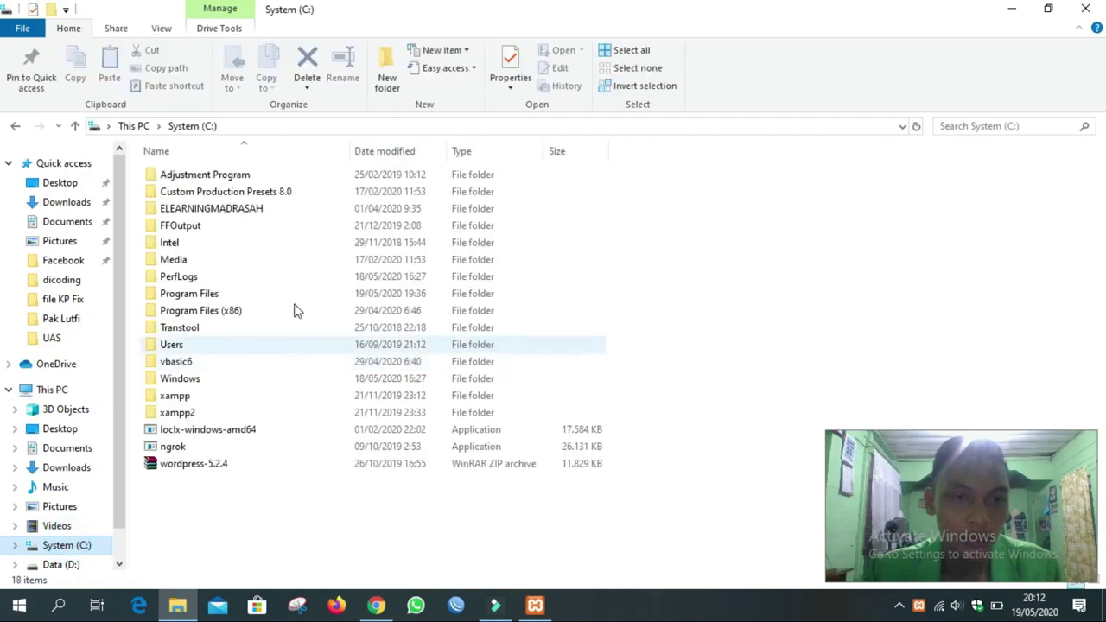
{"action": "double_click", "coordinate": [199, 413]}
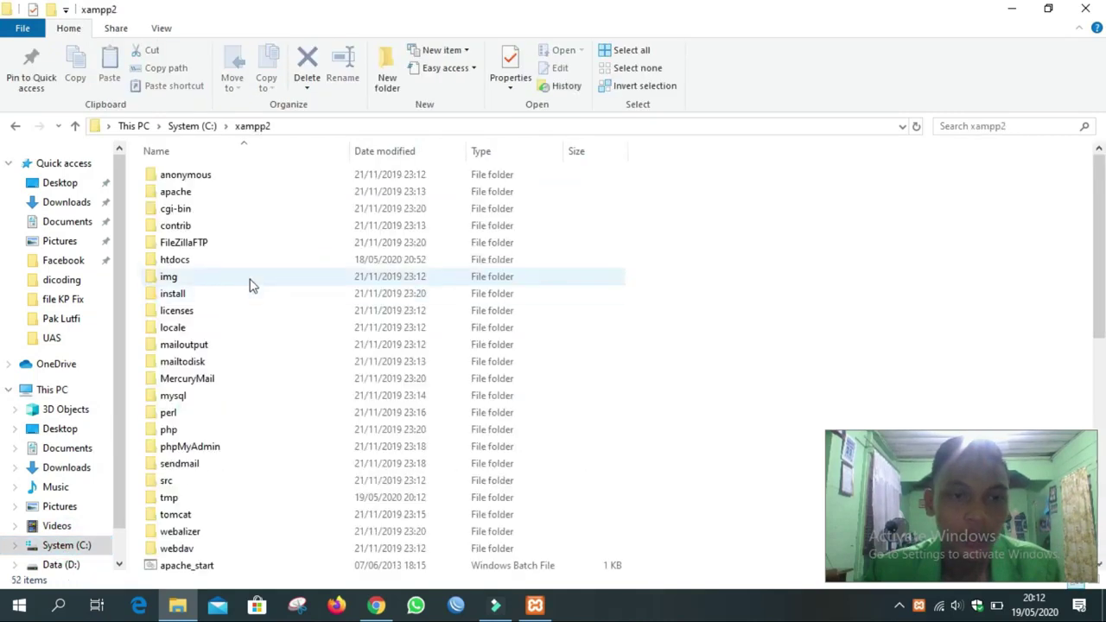
{"action": "double_click", "coordinate": [197, 263]}
{"action": "left_click", "coordinate": [233, 177]}
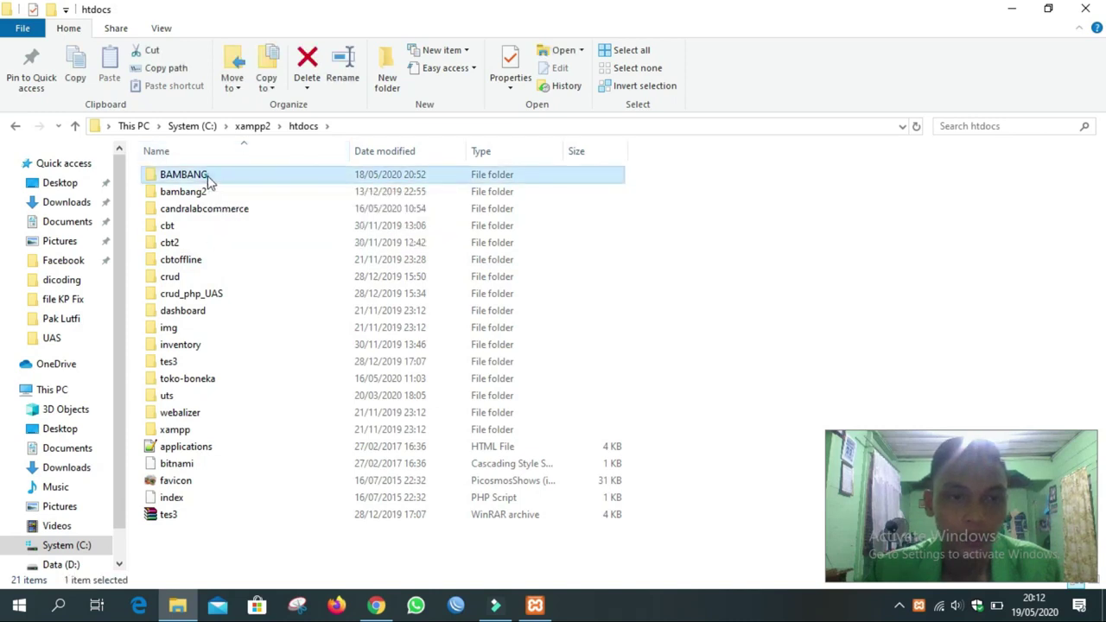
{"action": "double_click", "coordinate": [207, 177]}
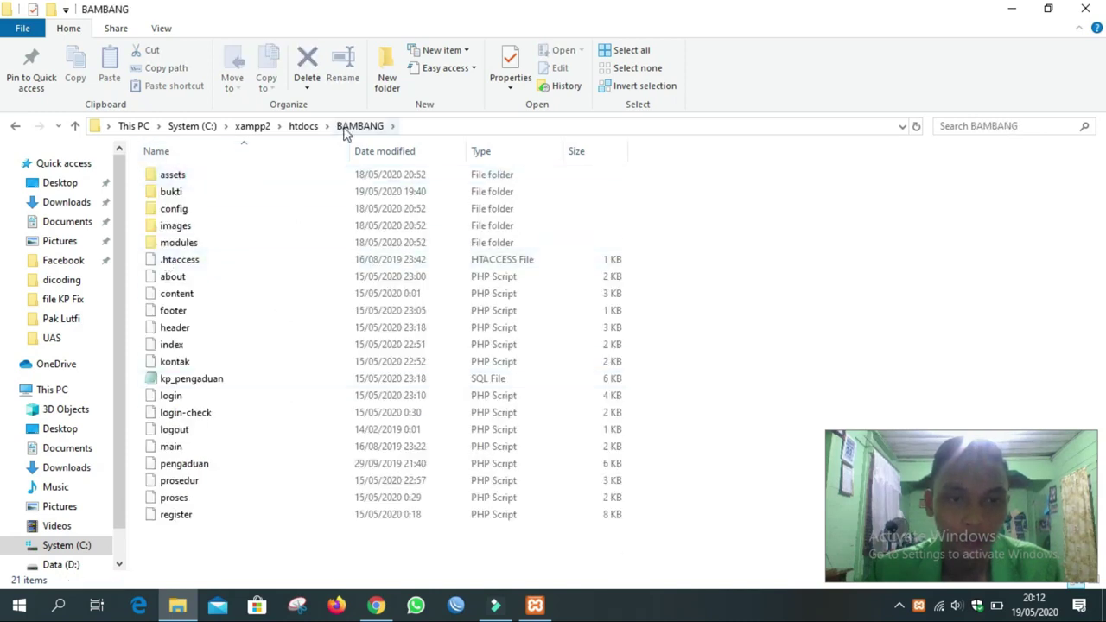
{"action": "left_click", "coordinate": [1011, 10]}
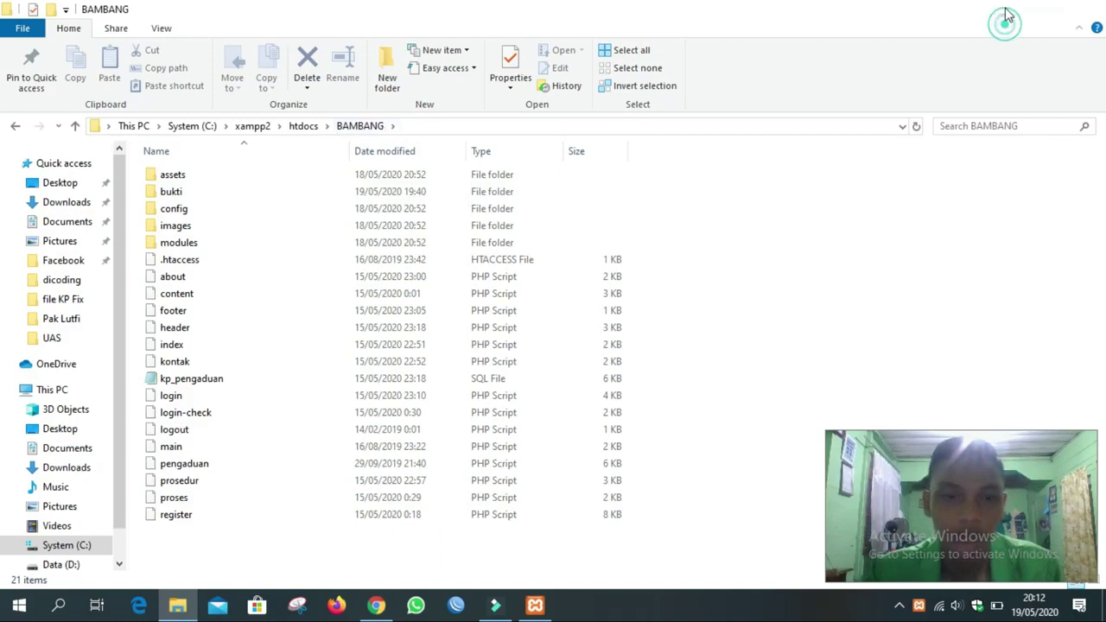
Load localhost/BAMBANG/index.php and scroll over the Desa Mahato complaint home page.
{"action": "type", "text": "lo"}
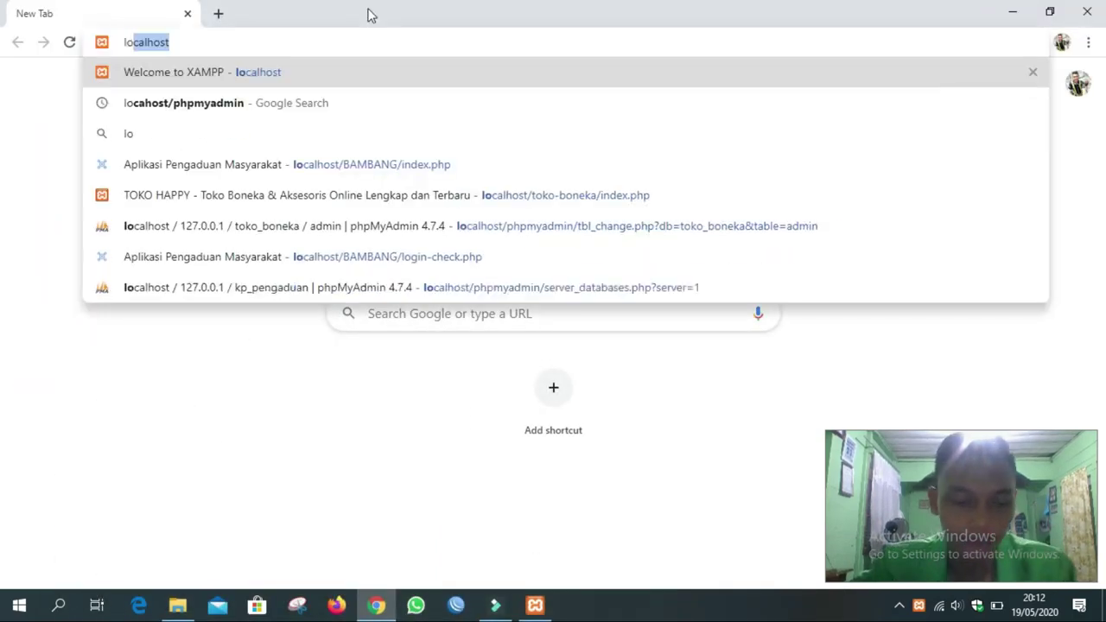
{"action": "type", "text": "calhost/BAMBANG/index.php"}
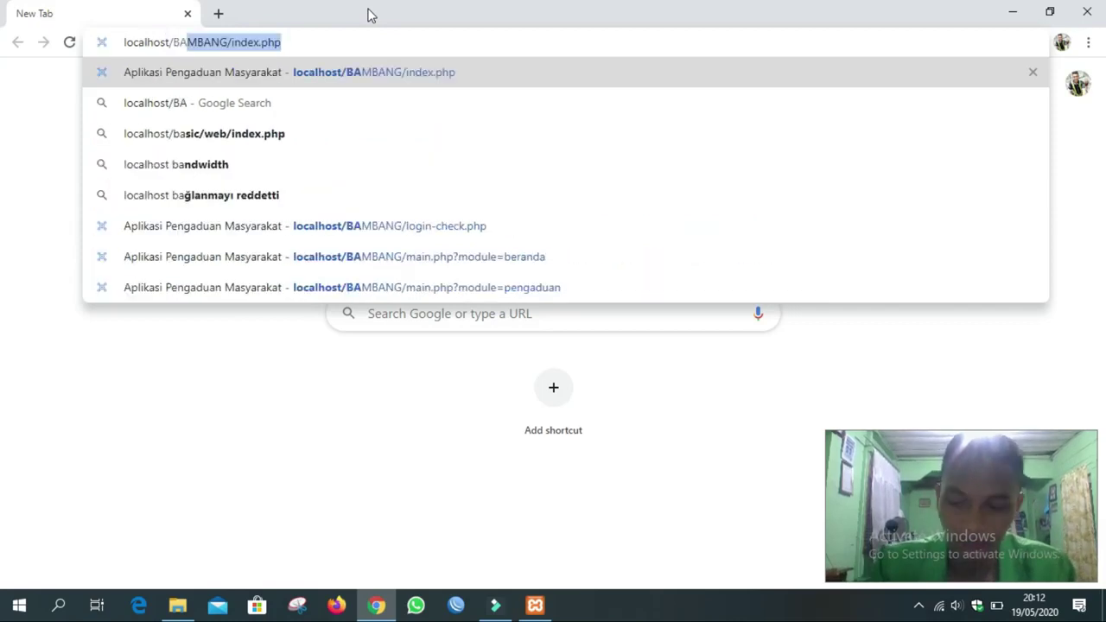
{"action": "key", "text": "Right"}
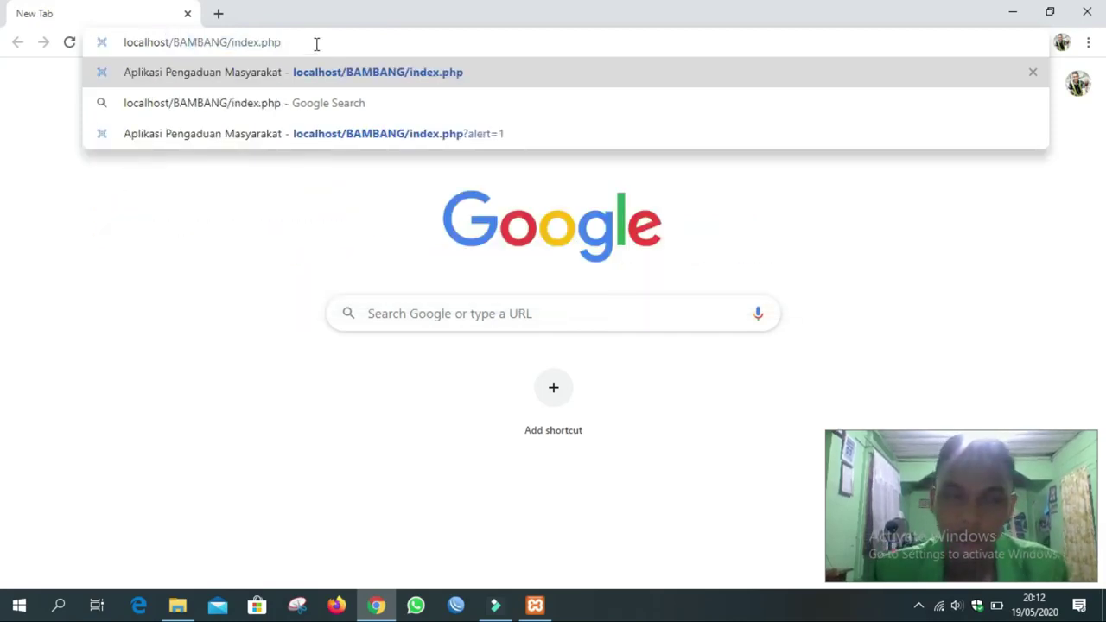
{"action": "key", "text": "Return"}
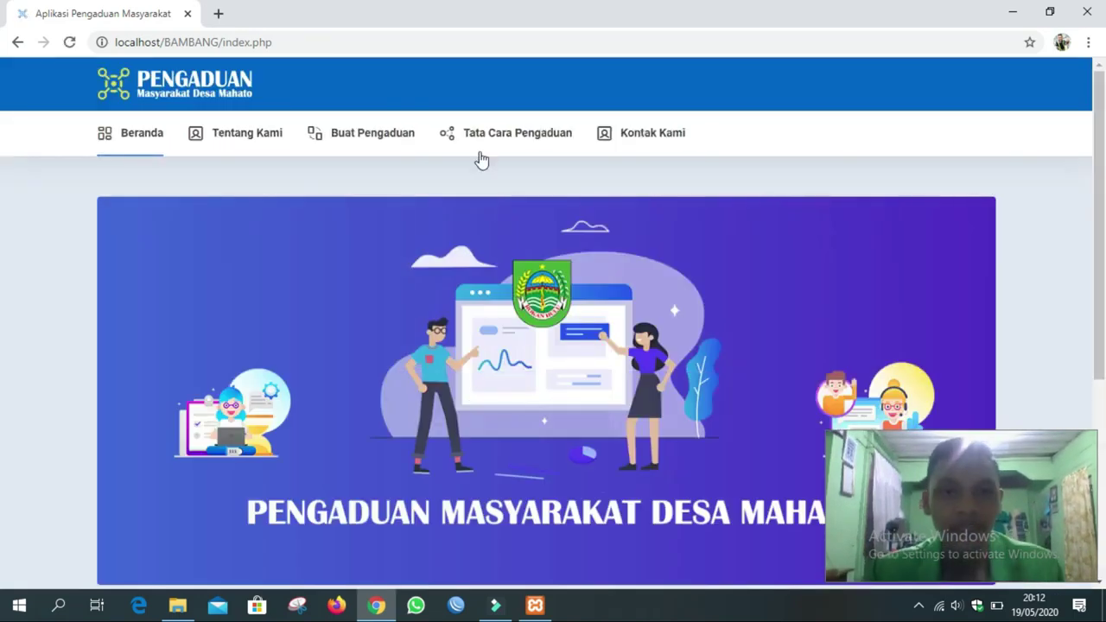
{"action": "scroll", "coordinate": [379, 233], "scroll_direction": "down", "scroll_amount": 2}
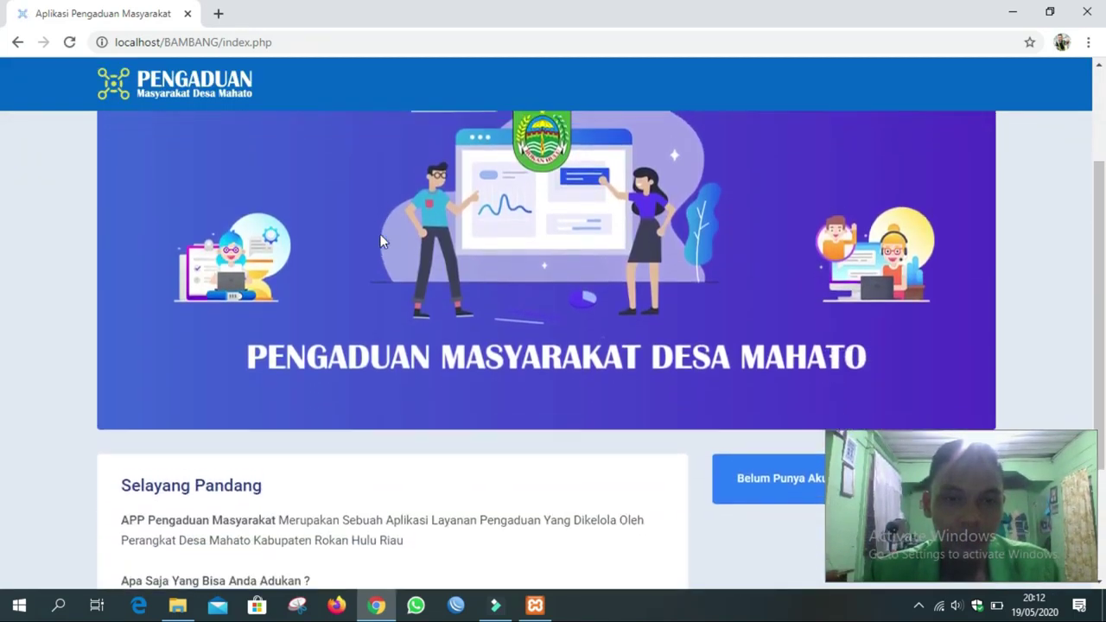
{"action": "scroll", "coordinate": [381, 241], "scroll_direction": "up", "scroll_amount": 2}
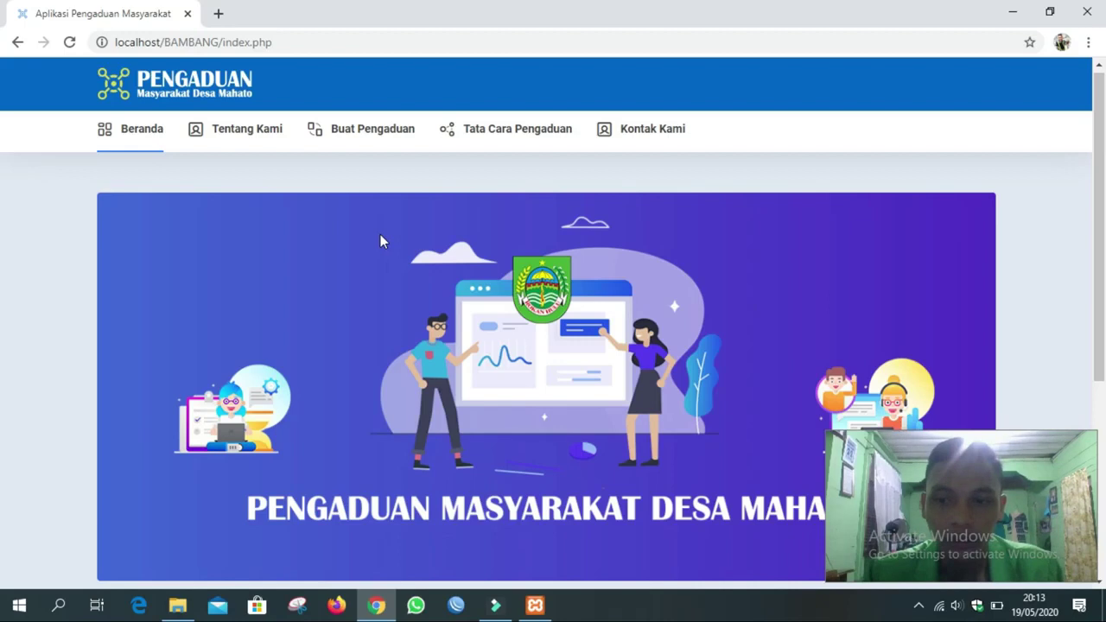
{"action": "scroll", "coordinate": [380, 241], "scroll_direction": "down", "scroll_amount": 1}
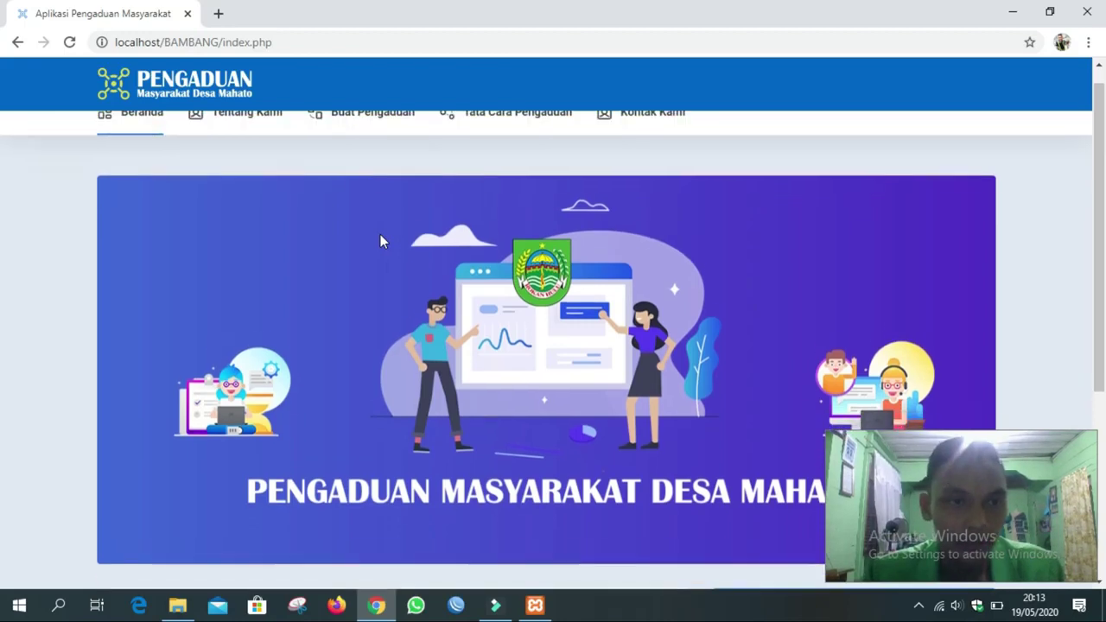
{"action": "scroll", "coordinate": [380, 241], "scroll_direction": "up", "scroll_amount": 1}
{"action": "left_click", "coordinate": [247, 136]}
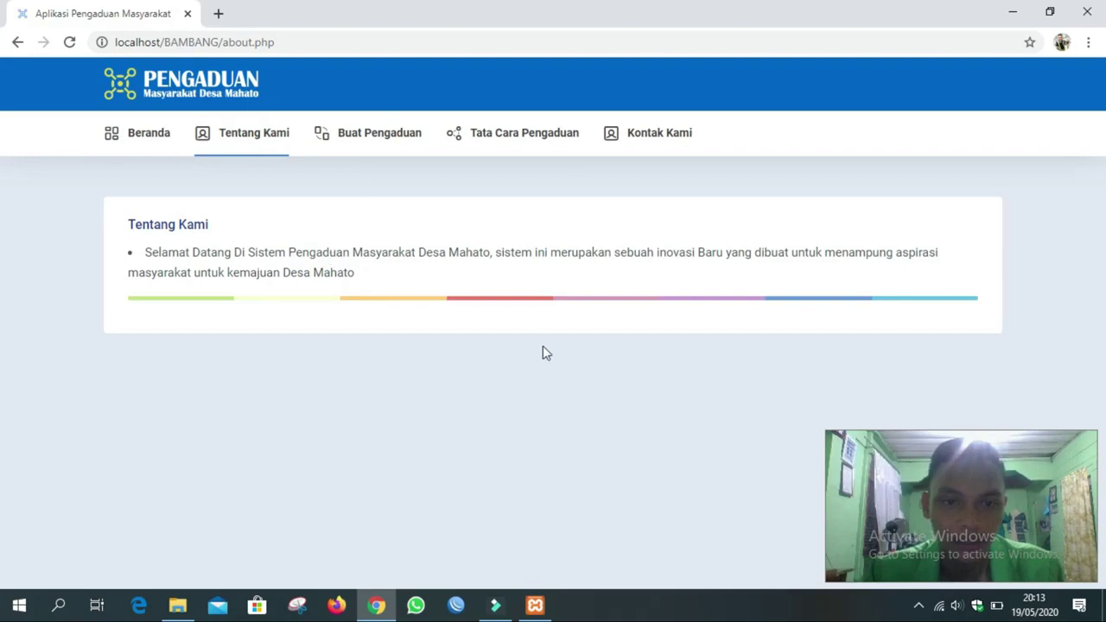
{"action": "left_click", "coordinate": [385, 146]}
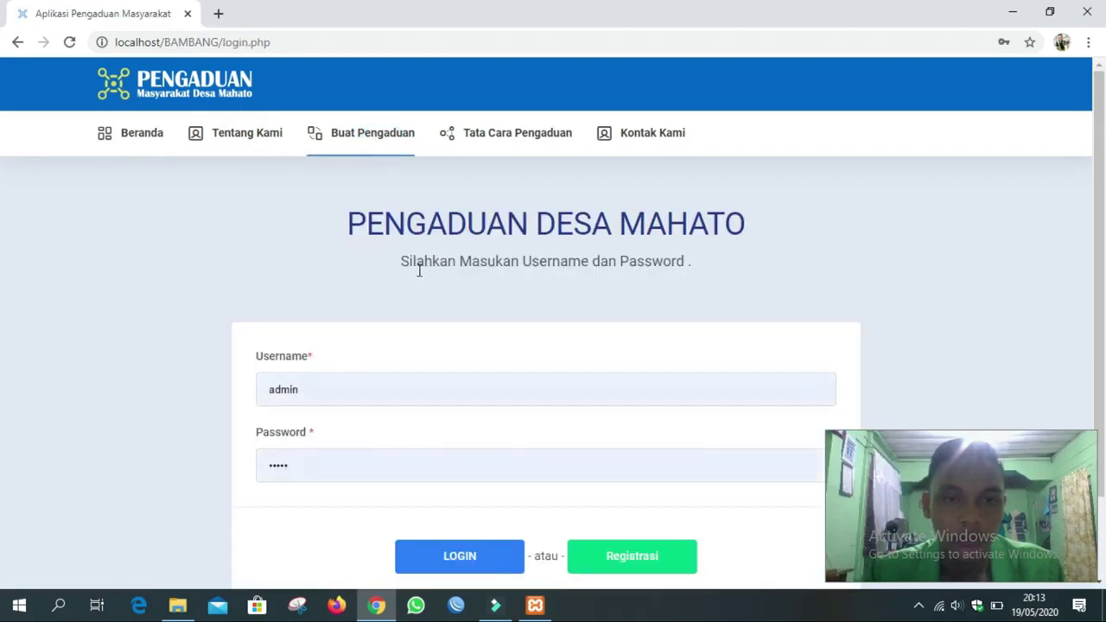
{"action": "scroll", "coordinate": [483, 256], "scroll_direction": "down", "scroll_amount": 2}
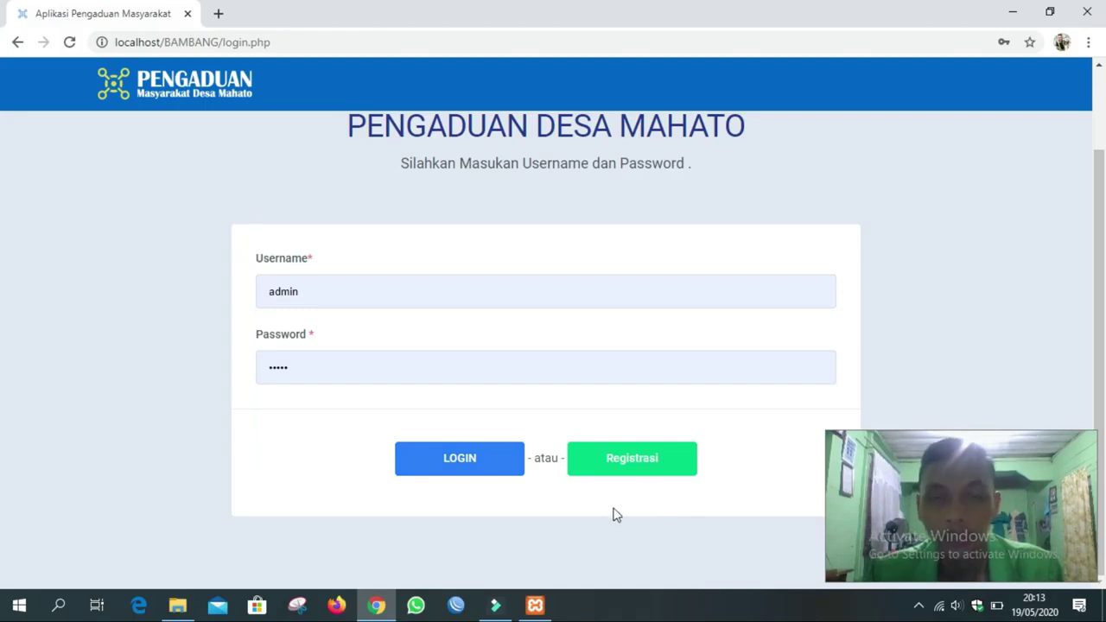
{"action": "scroll", "coordinate": [534, 354], "scroll_direction": "up", "scroll_amount": 2}
{"action": "left_click", "coordinate": [518, 136]}
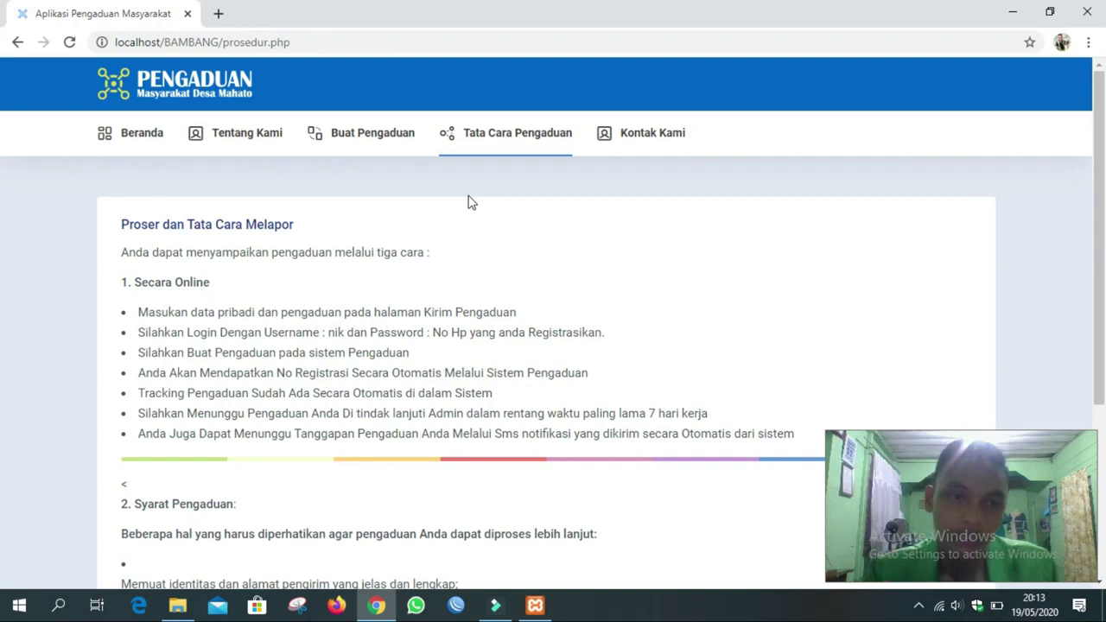
{"action": "scroll", "coordinate": [381, 245], "scroll_direction": "down", "scroll_amount": 1}
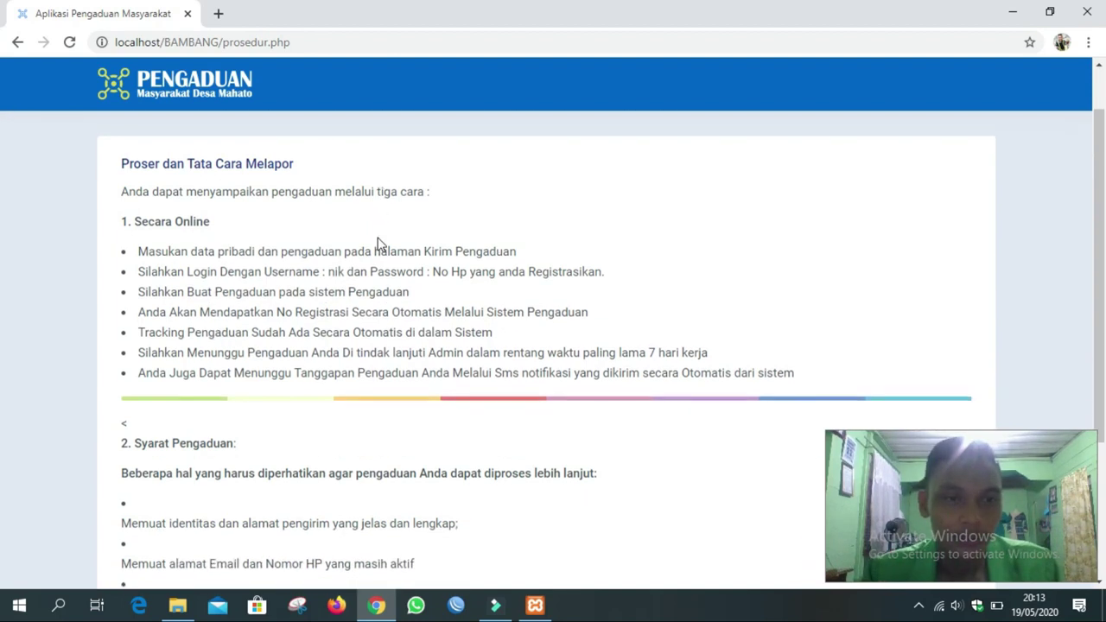
{"action": "scroll", "coordinate": [250, 241], "scroll_direction": "down", "scroll_amount": 1}
{"action": "scroll", "coordinate": [251, 241], "scroll_direction": "down", "scroll_amount": 3}
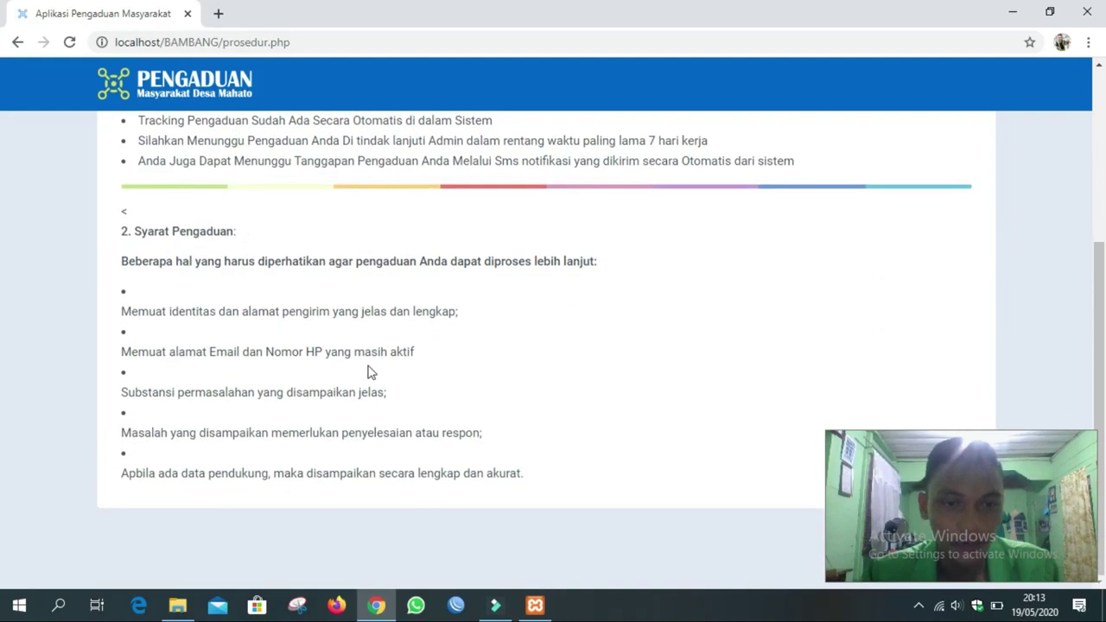
{"action": "scroll", "coordinate": [368, 372], "scroll_direction": "up", "scroll_amount": 1}
{"action": "scroll", "coordinate": [367, 371], "scroll_direction": "up", "scroll_amount": 3}
{"action": "left_click", "coordinate": [629, 151]}
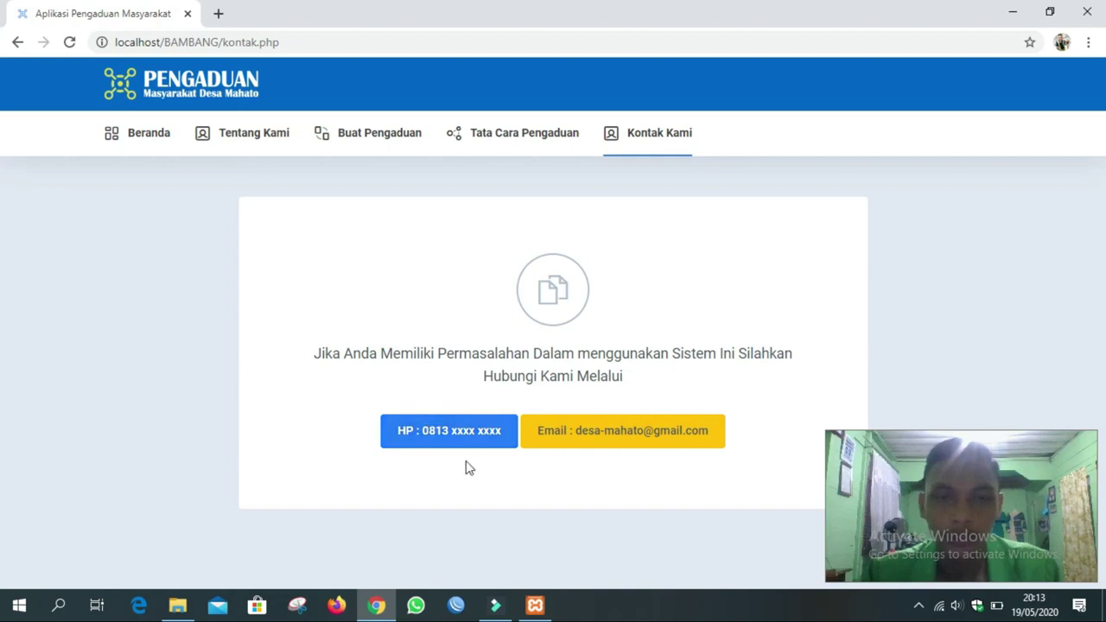
{"action": "left_click", "coordinate": [149, 145]}
Scroll the home page to review the Selayang Pandang overview and the 'Daftar Disini' button.
{"action": "scroll", "coordinate": [324, 168], "scroll_direction": "down", "scroll_amount": 4}
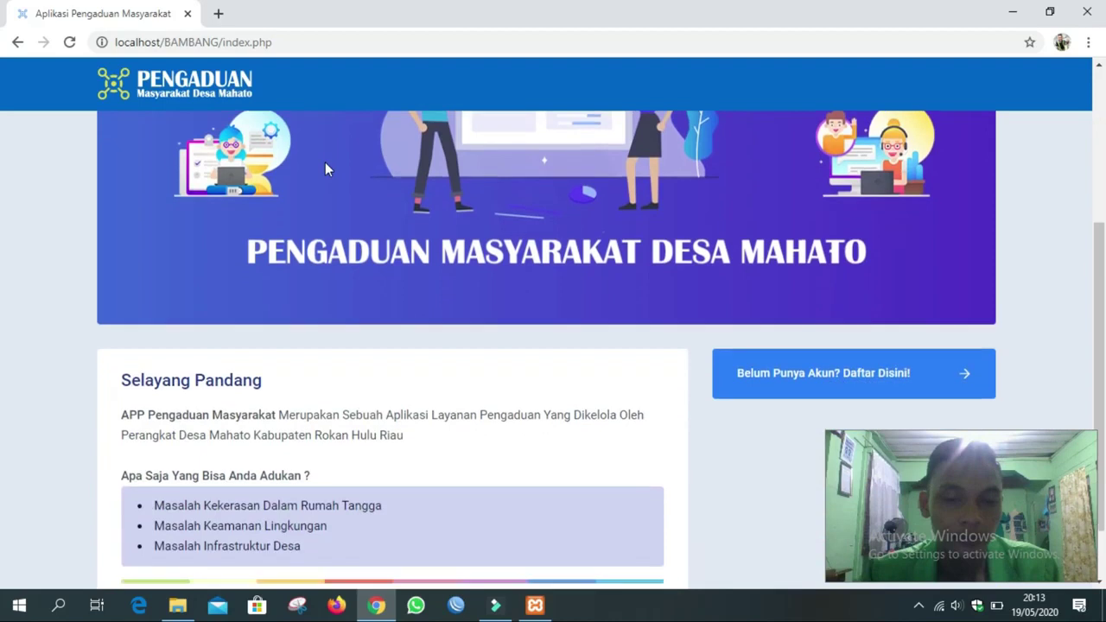
{"action": "scroll", "coordinate": [325, 168], "scroll_direction": "up", "scroll_amount": 4}
{"action": "scroll", "coordinate": [325, 167], "scroll_direction": "down", "scroll_amount": 4}
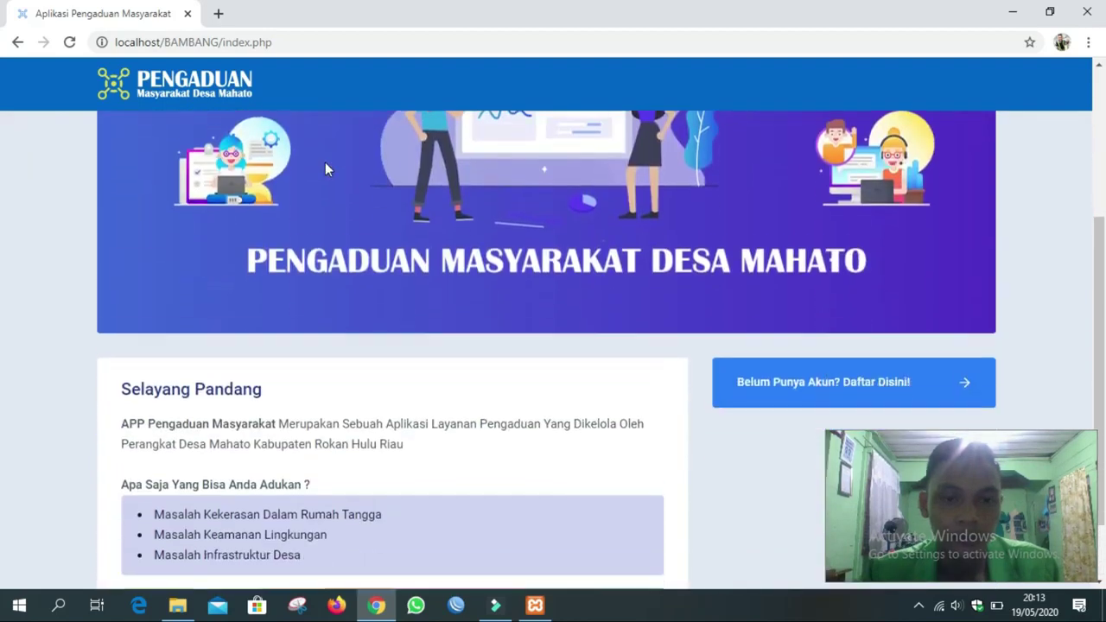
{"action": "scroll", "coordinate": [262, 264], "scroll_direction": "up", "scroll_amount": 4}
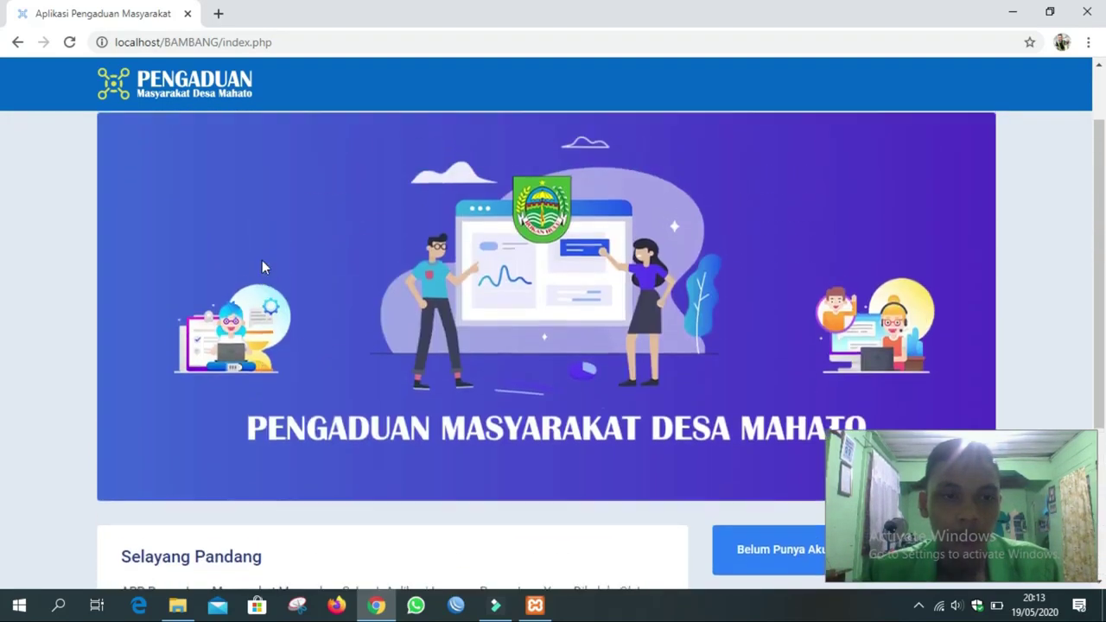
{"action": "scroll", "coordinate": [348, 268], "scroll_direction": "down", "scroll_amount": 4}
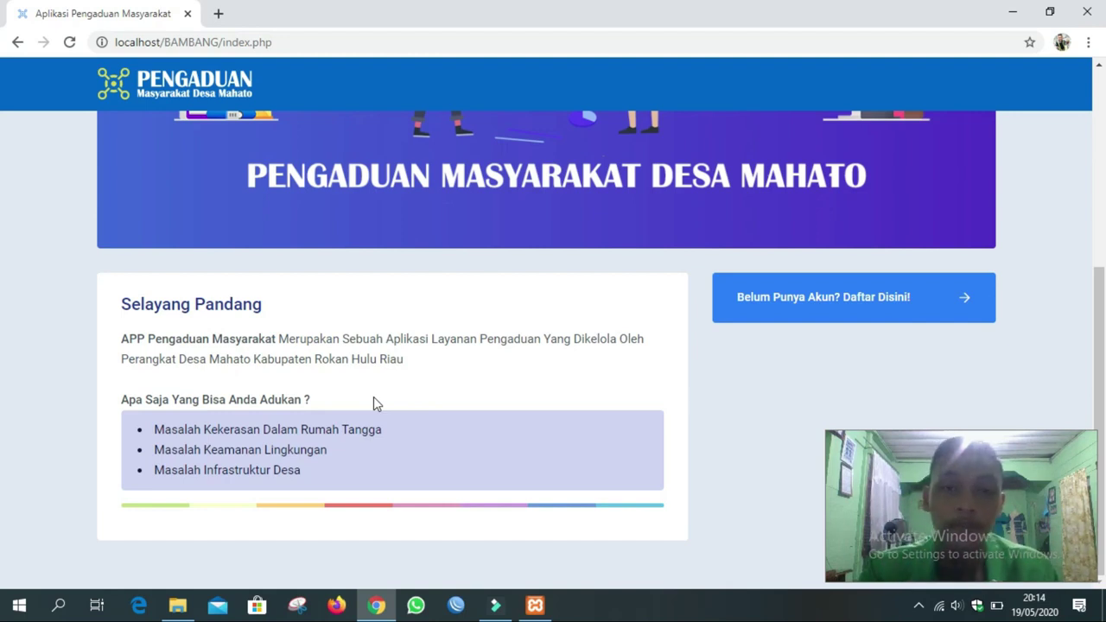
{"action": "scroll", "coordinate": [603, 333], "scroll_direction": "up", "scroll_amount": 2}
{"action": "scroll", "coordinate": [603, 334], "scroll_direction": "down", "scroll_amount": 2}
{"action": "scroll", "coordinate": [603, 333], "scroll_direction": "up", "scroll_amount": 3}
{"action": "scroll", "coordinate": [603, 334], "scroll_direction": "down", "scroll_amount": 1}
{"action": "scroll", "coordinate": [603, 338], "scroll_direction": "up", "scroll_amount": 1}
{"action": "scroll", "coordinate": [604, 340], "scroll_direction": "down", "scroll_amount": 1}
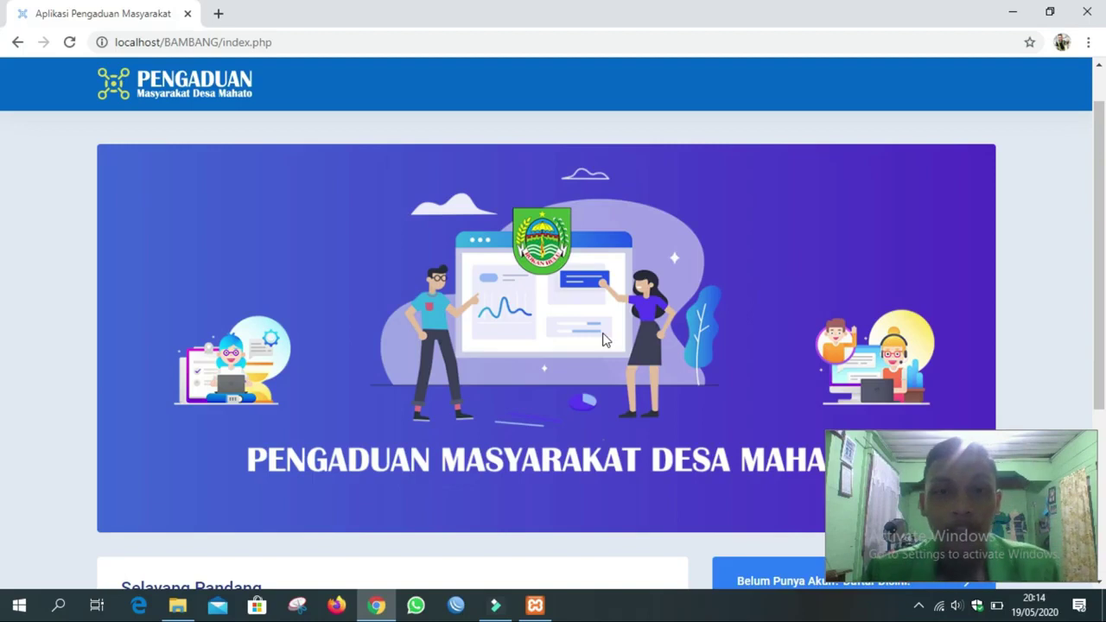
{"action": "scroll", "coordinate": [604, 339], "scroll_direction": "down", "scroll_amount": 3}
{"action": "scroll", "coordinate": [603, 338], "scroll_direction": "up", "scroll_amount": 4}
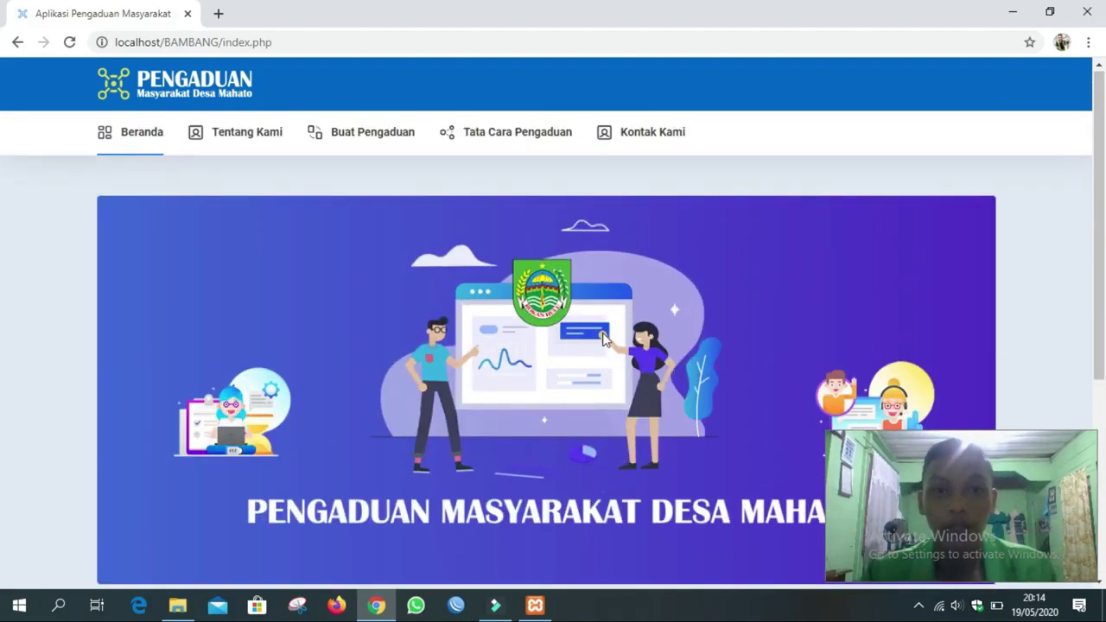
{"action": "scroll", "coordinate": [603, 339], "scroll_direction": "down", "scroll_amount": 3}
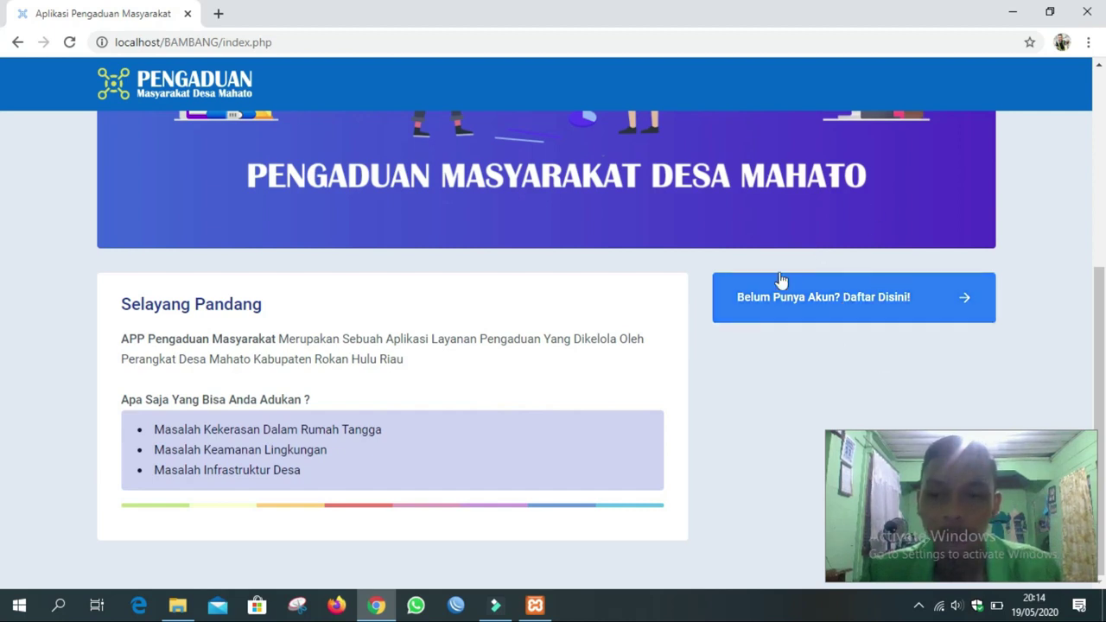
Open the Registrasi Form via 'Belum Punya Akun? Daftar Disini!'.
{"action": "left_click", "coordinate": [825, 298]}
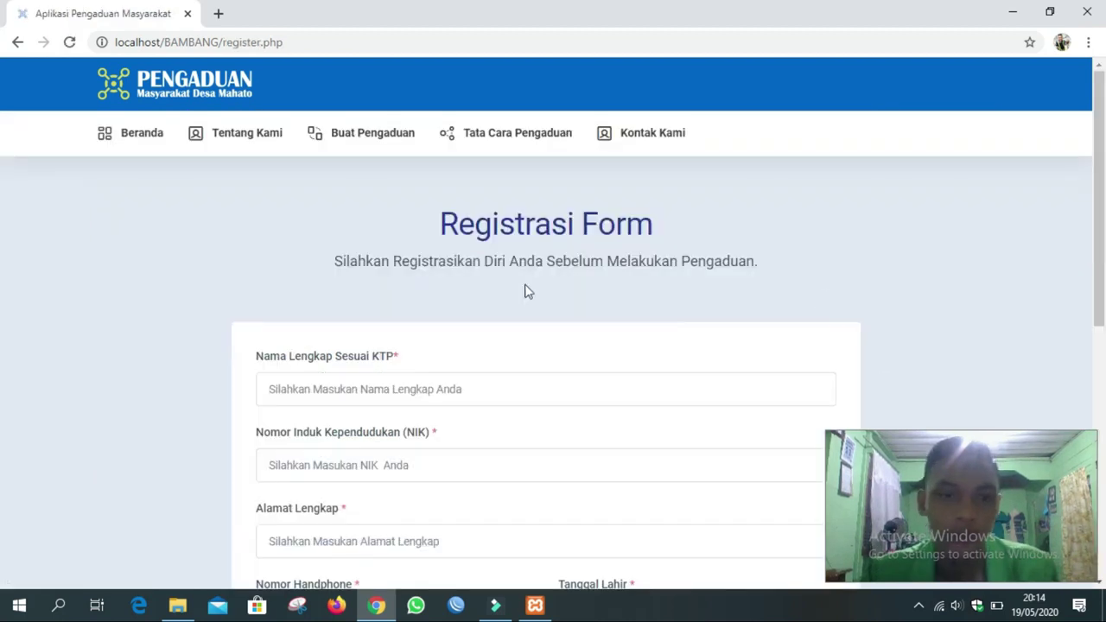
{"action": "scroll", "coordinate": [426, 319], "scroll_direction": "down", "scroll_amount": 2}
{"action": "scroll", "coordinate": [425, 319], "scroll_direction": "up", "scroll_amount": 2}
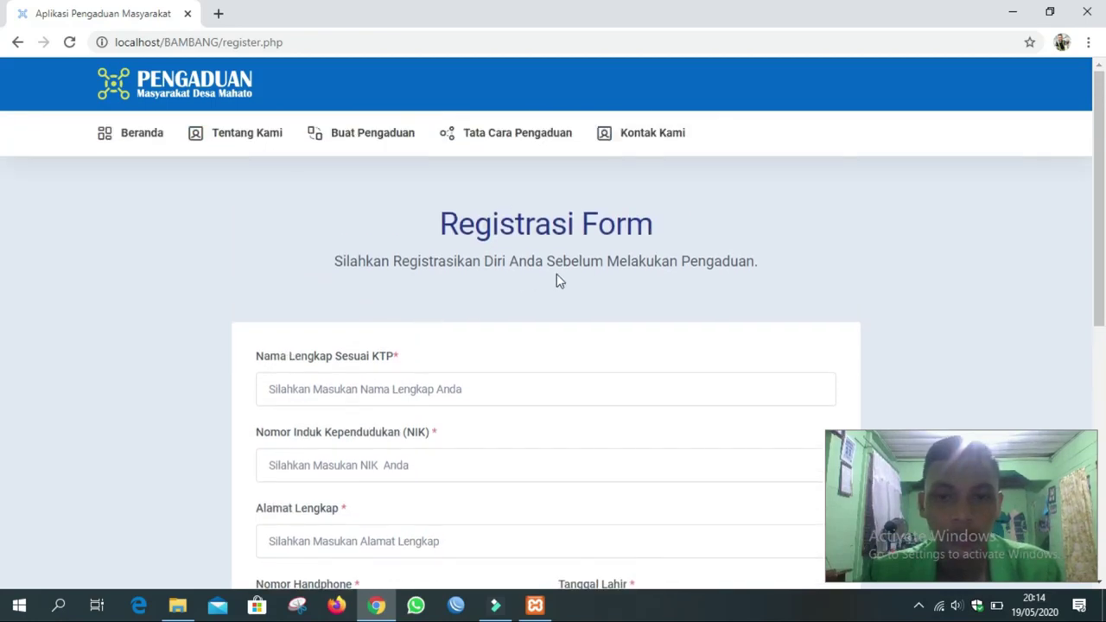
{"action": "scroll", "coordinate": [557, 281], "scroll_direction": "down", "scroll_amount": 1}
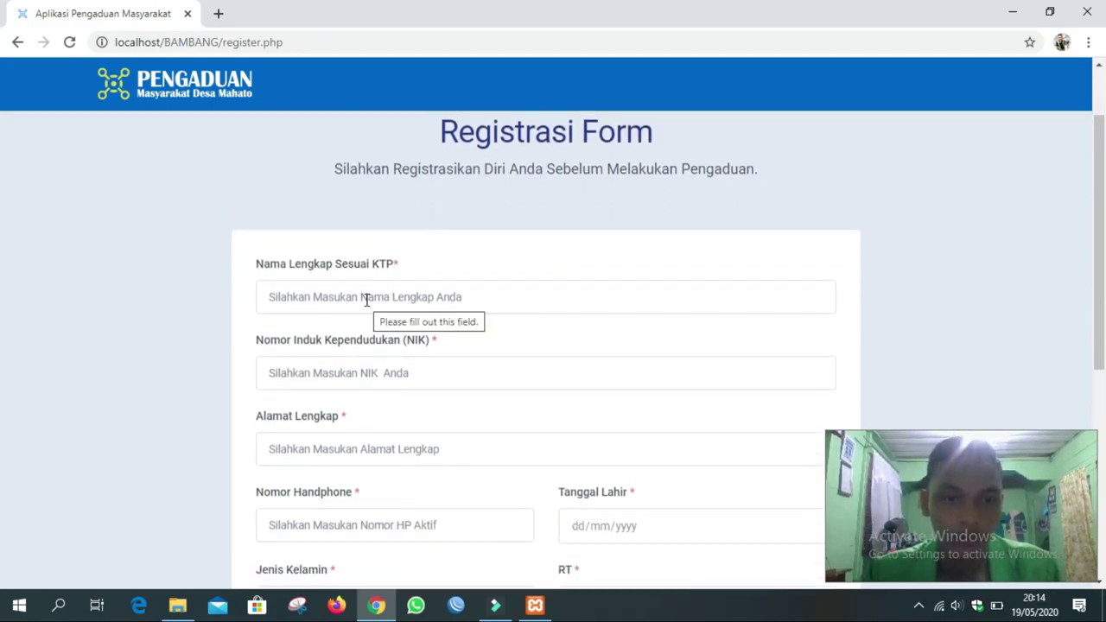
Enter the resident's full name, NIK and full address into the form.
{"action": "left_click", "coordinate": [366, 299]}
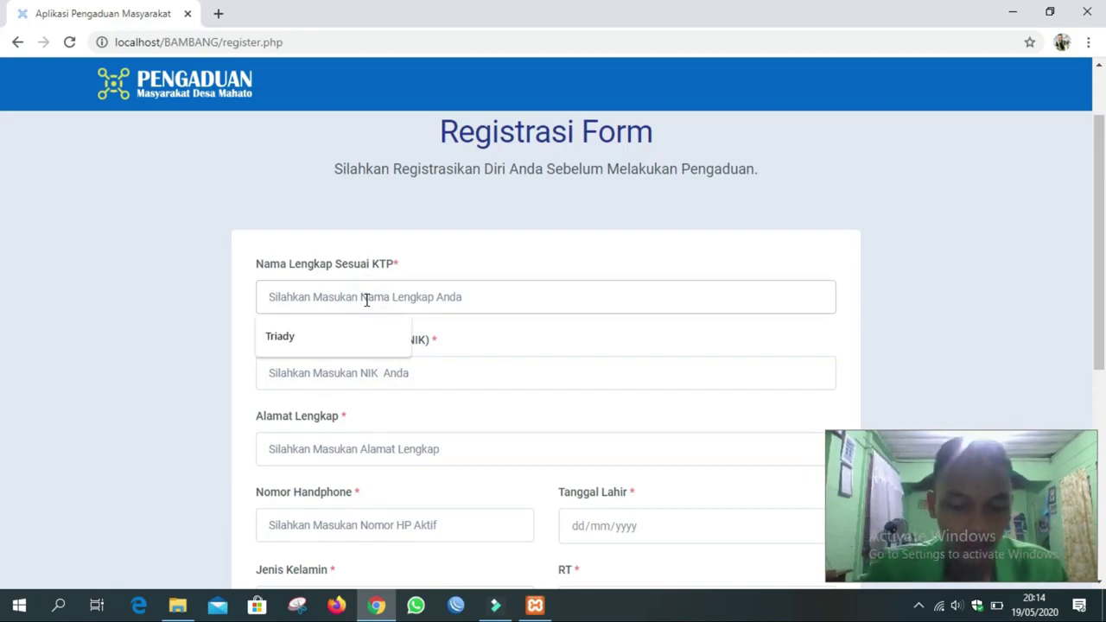
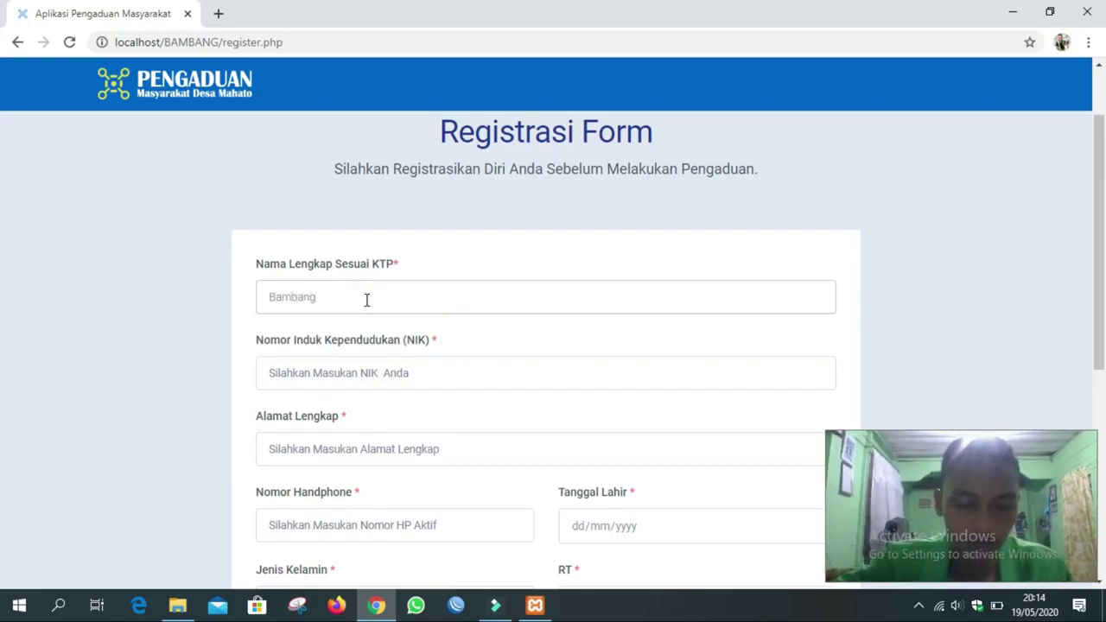
{"action": "left_click", "coordinate": [354, 374]}
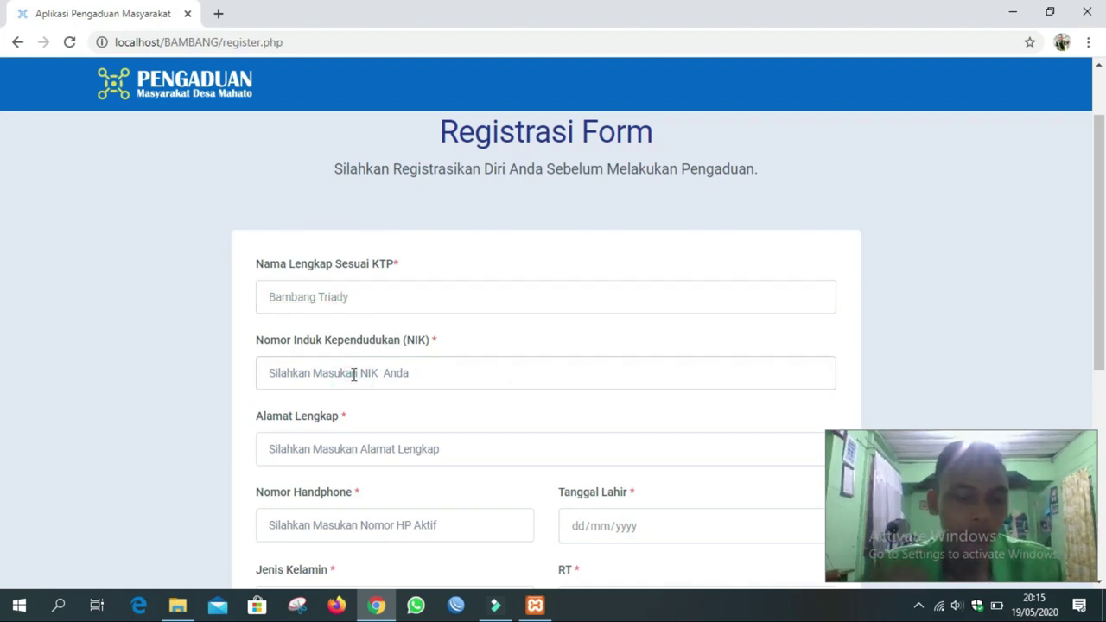
{"action": "type", "text": "123"}
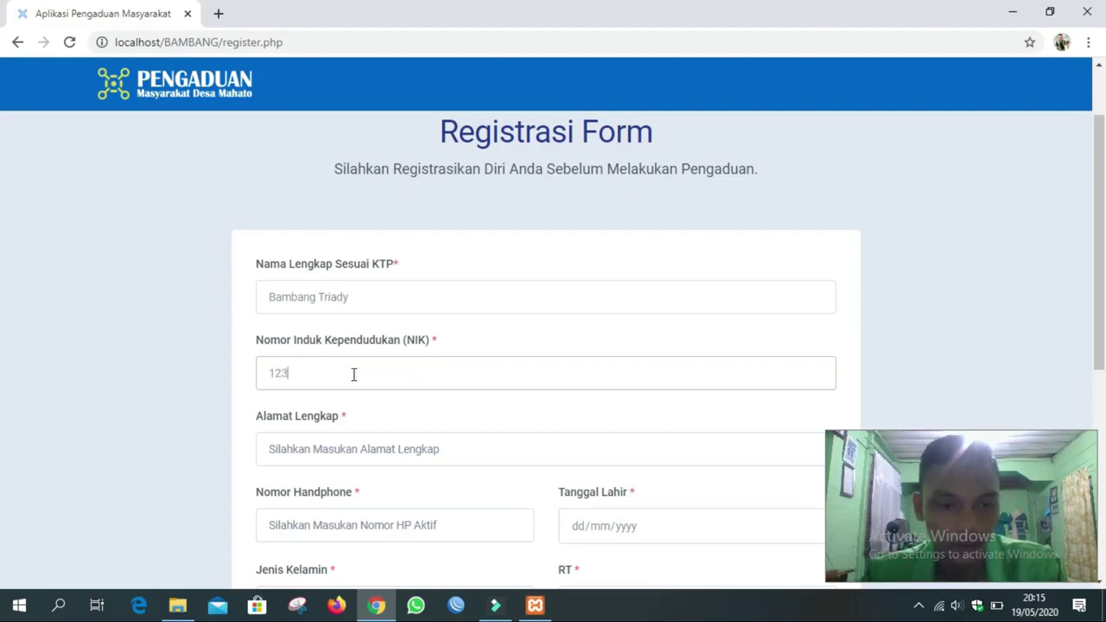
{"action": "type", "text": "456789123"}
{"action": "left_click", "coordinate": [357, 449]}
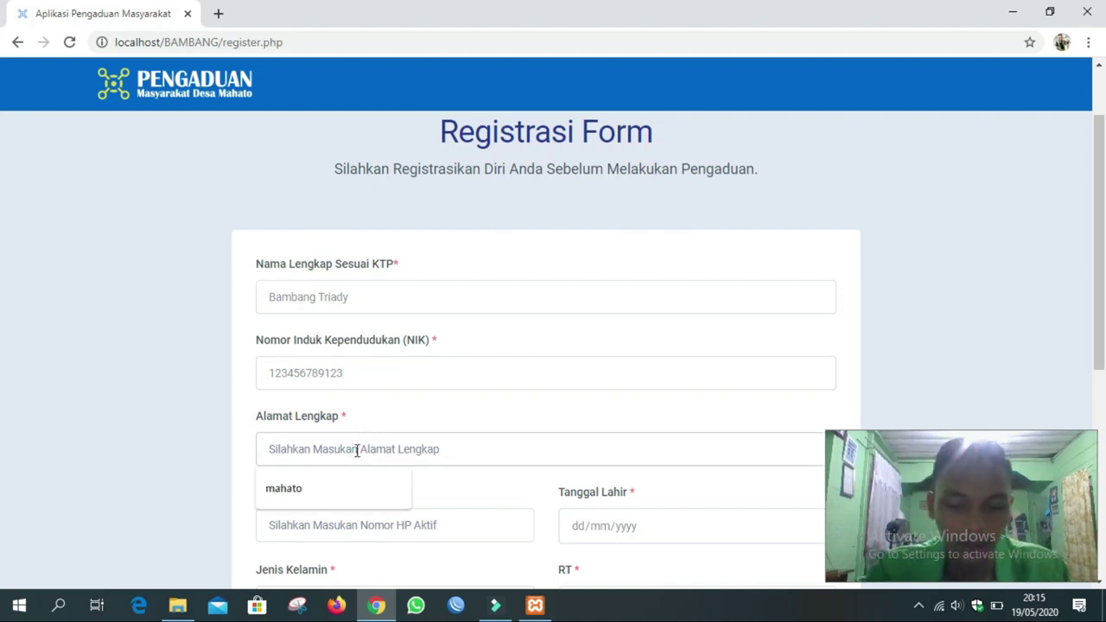
{"action": "type", "text": "KM32 Mahato "}
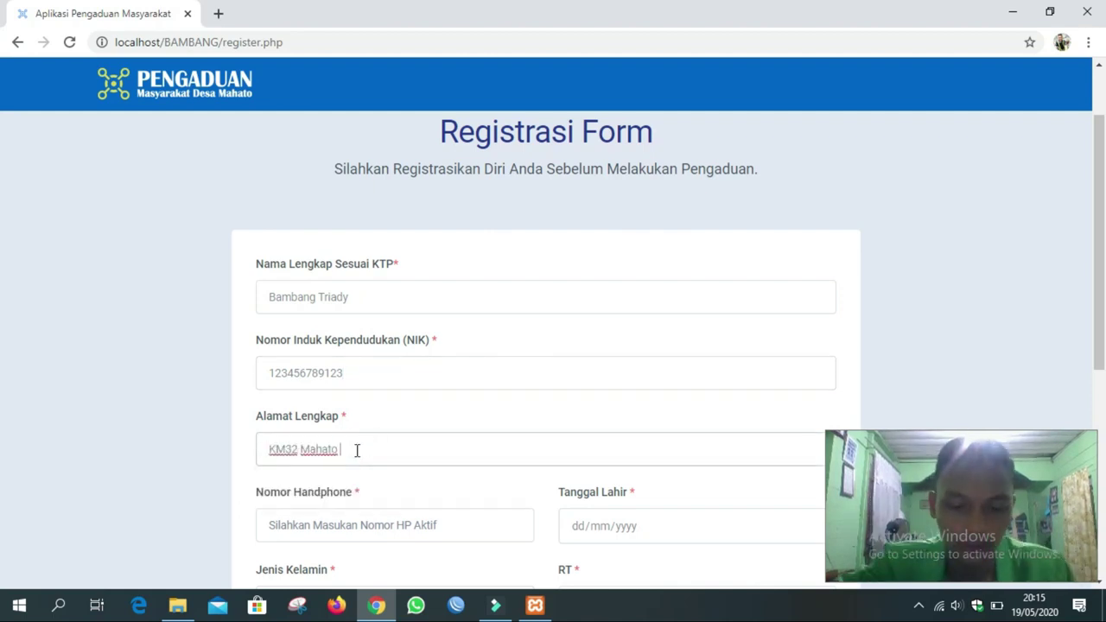
{"action": "type", "text": "Katanan"}
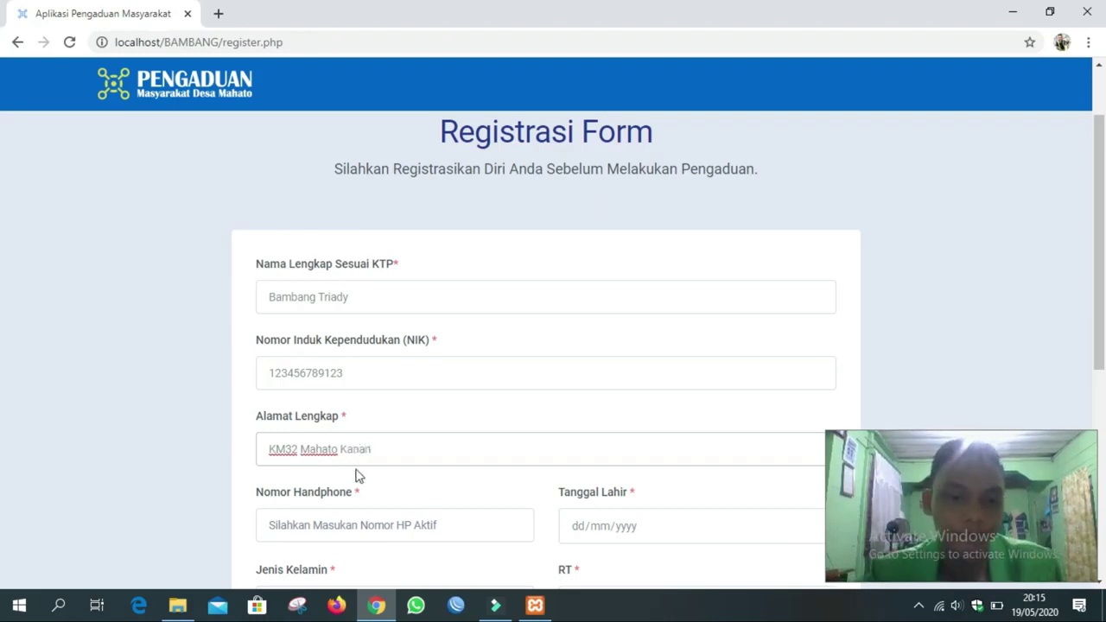
Fill the phone number from the saved autofill and enter the birth date.
{"action": "scroll", "coordinate": [353, 513], "scroll_direction": "down", "scroll_amount": 2}
{"action": "scroll", "coordinate": [354, 513], "scroll_direction": "down", "scroll_amount": 1}
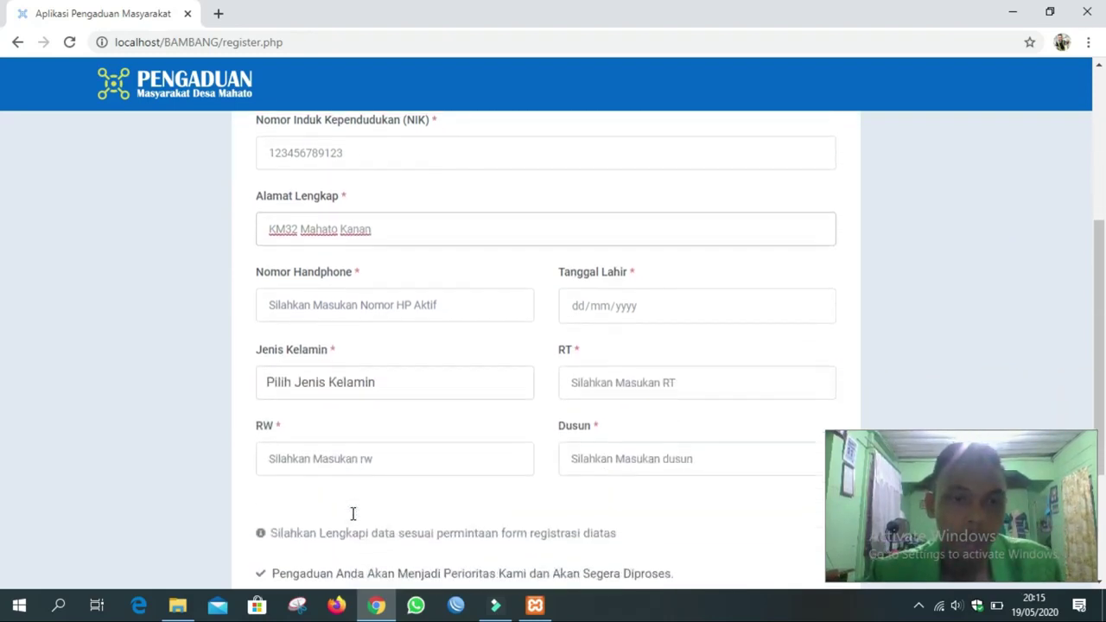
{"action": "left_click", "coordinate": [400, 301]}
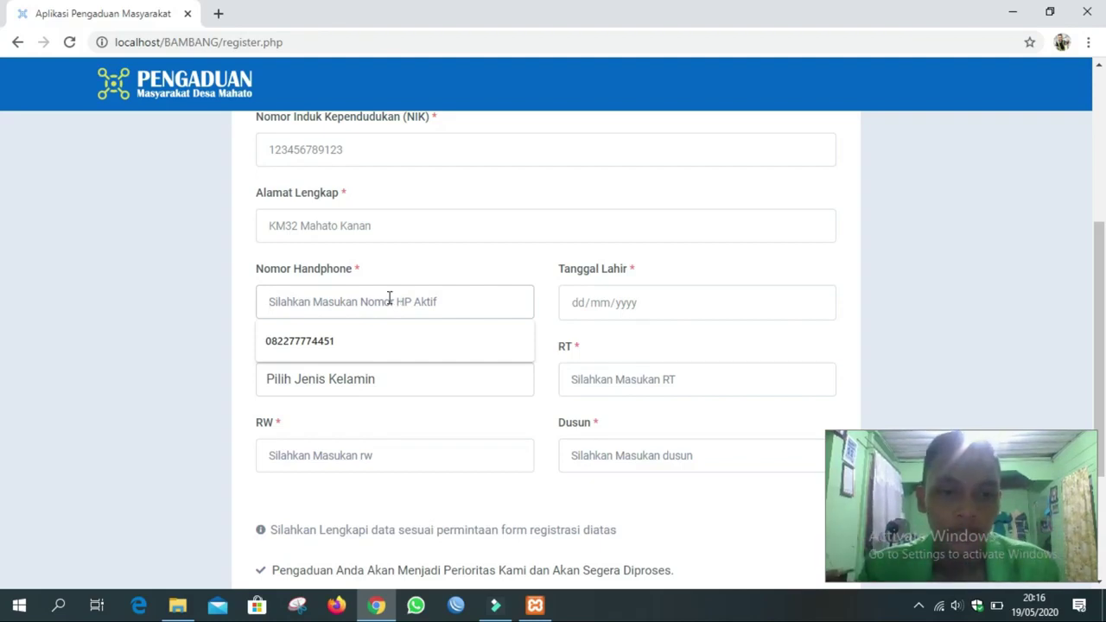
{"action": "left_click", "coordinate": [365, 337]}
{"action": "double_click", "coordinate": [357, 301]}
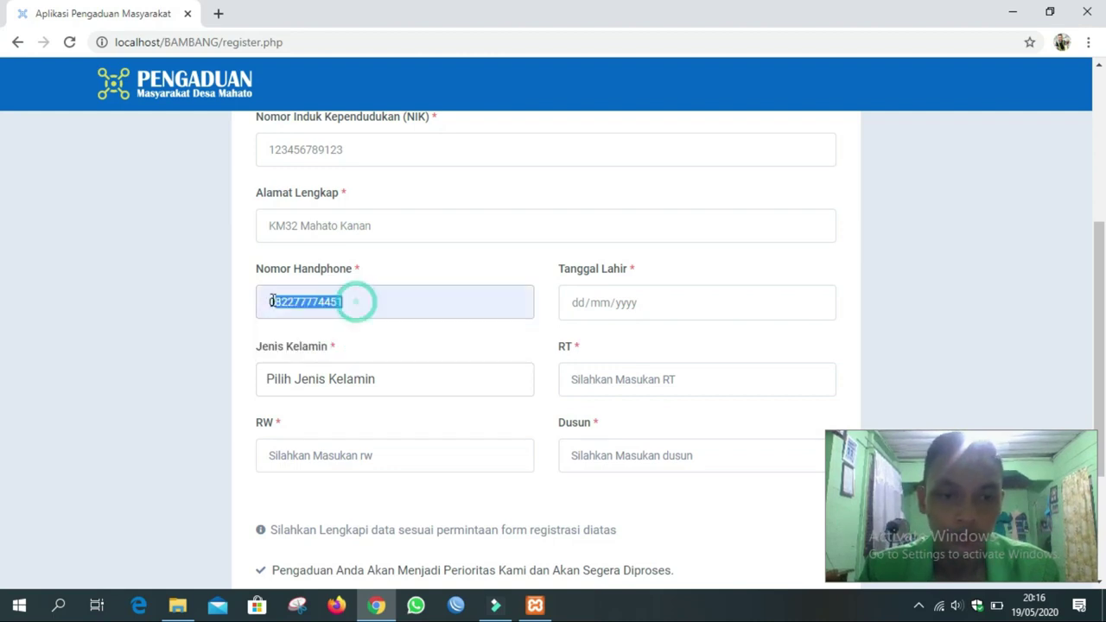
{"action": "left_click", "coordinate": [358, 301]}
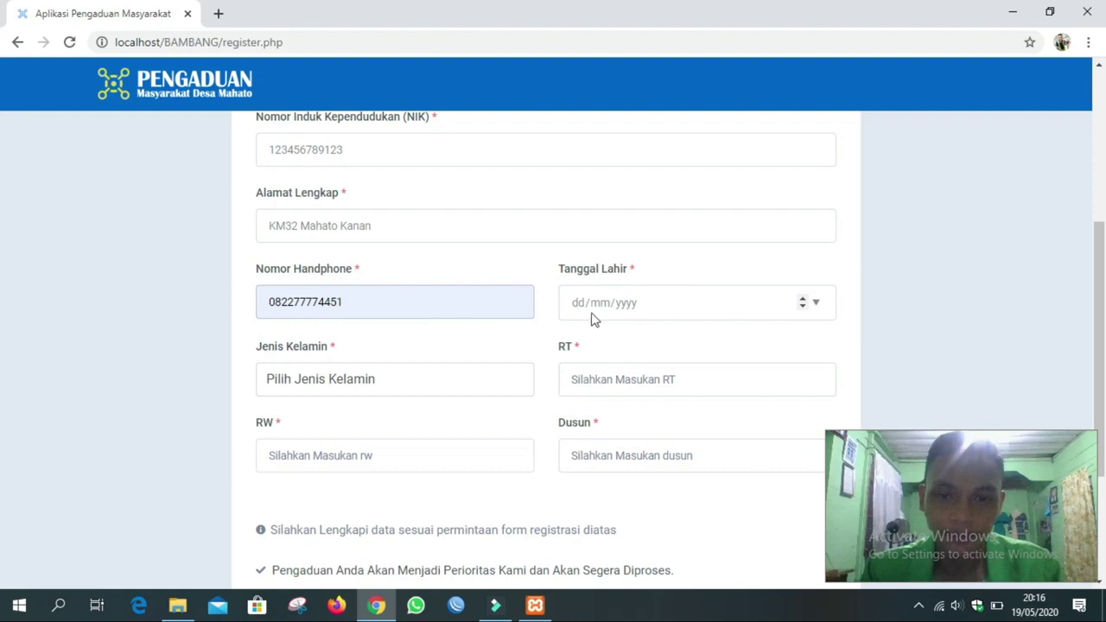
{"action": "left_click", "coordinate": [630, 304]}
{"action": "left_click", "coordinate": [576, 309]}
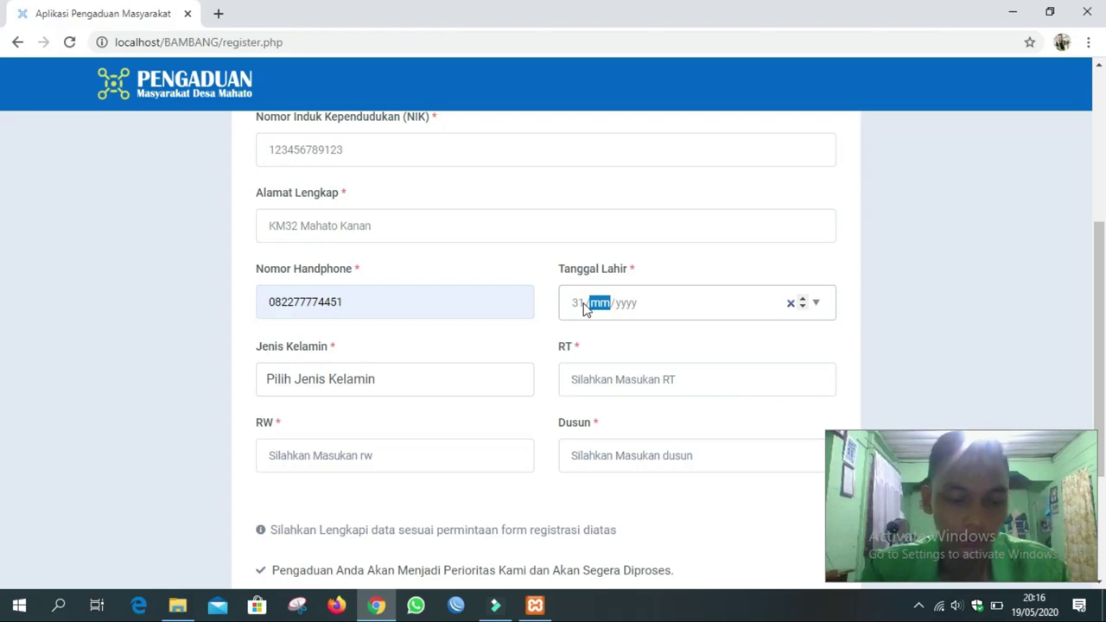
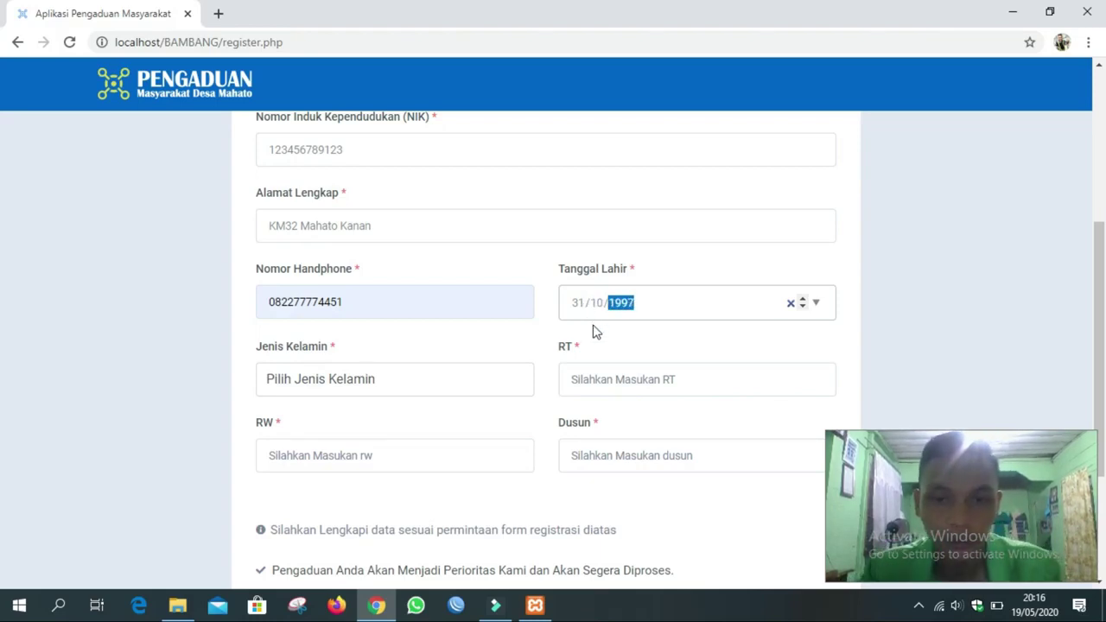
Choose gender Laki Laki, pick RT 01 and RW 02, and type the hamlet name.
{"action": "left_click", "coordinate": [375, 385]}
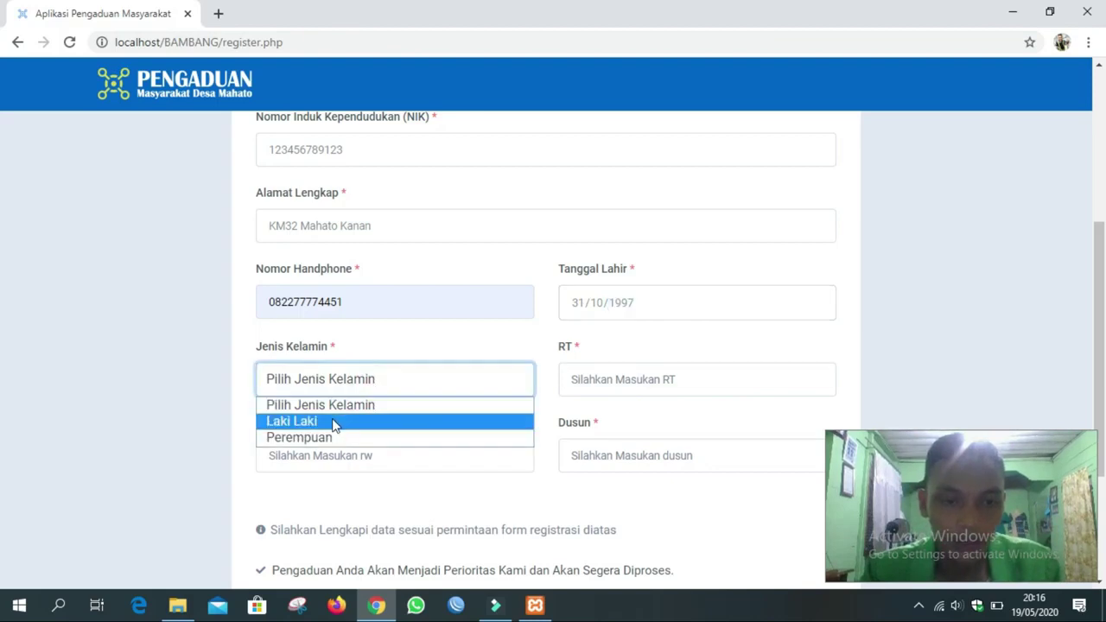
{"action": "left_click", "coordinate": [293, 421]}
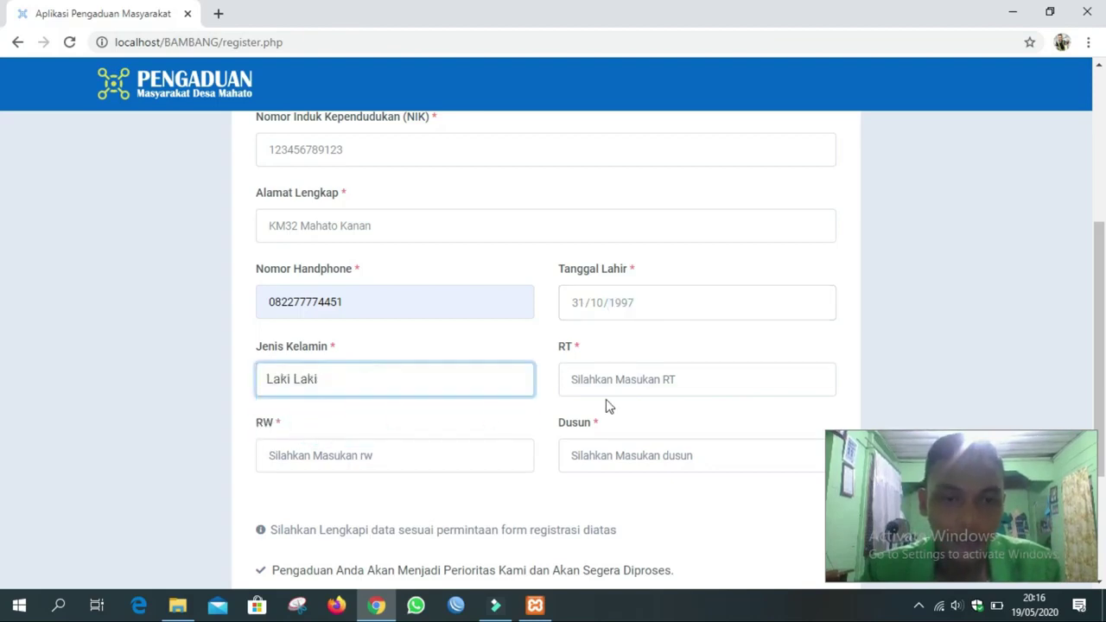
{"action": "left_click", "coordinate": [606, 383]}
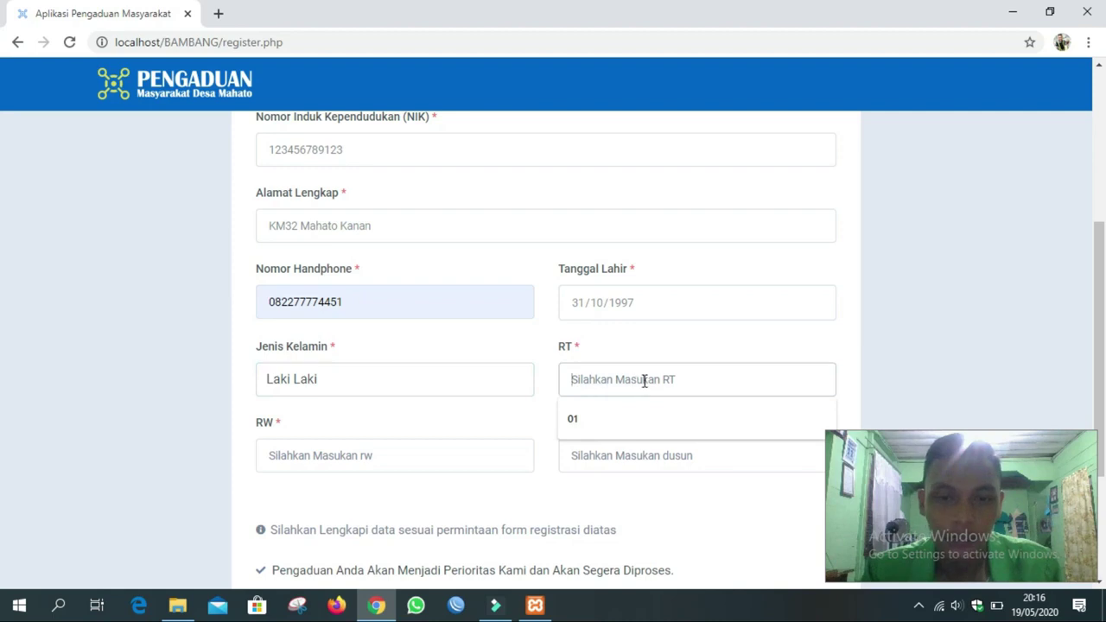
{"action": "left_click", "coordinate": [594, 416]}
{"action": "left_click", "coordinate": [391, 464]}
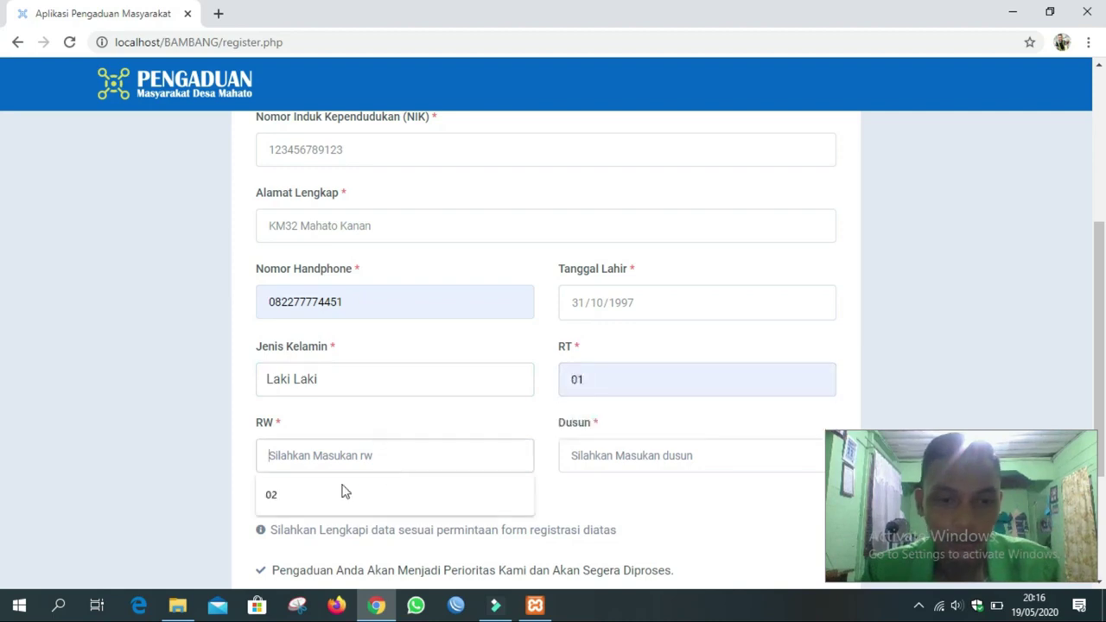
{"action": "left_click", "coordinate": [297, 497]}
{"action": "scroll", "coordinate": [489, 415], "scroll_direction": "down", "scroll_amount": 3}
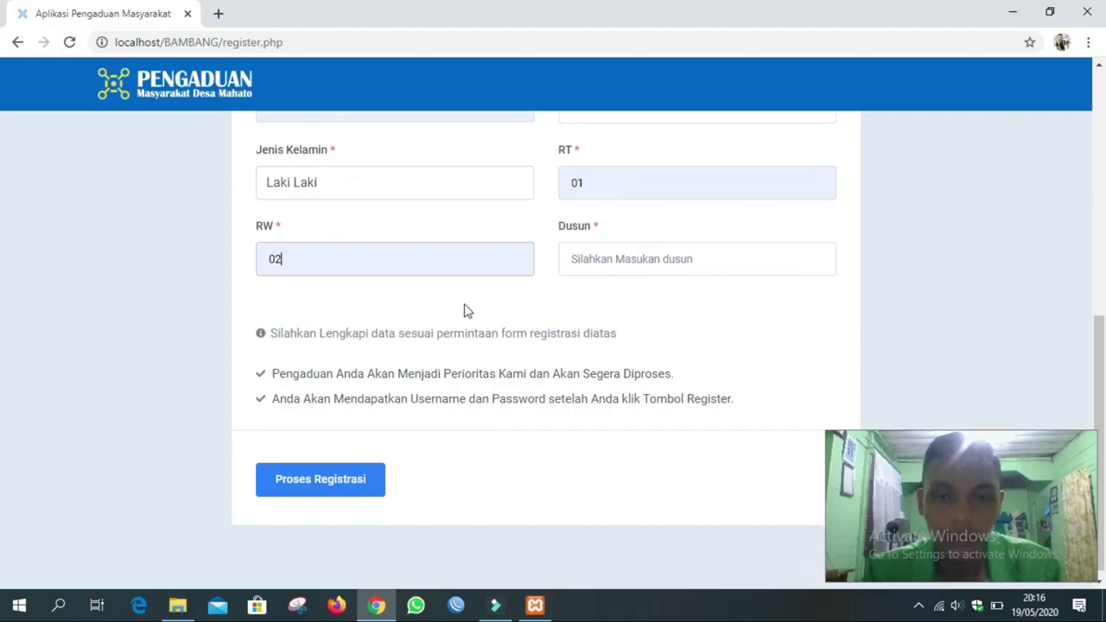
{"action": "left_click", "coordinate": [615, 261]}
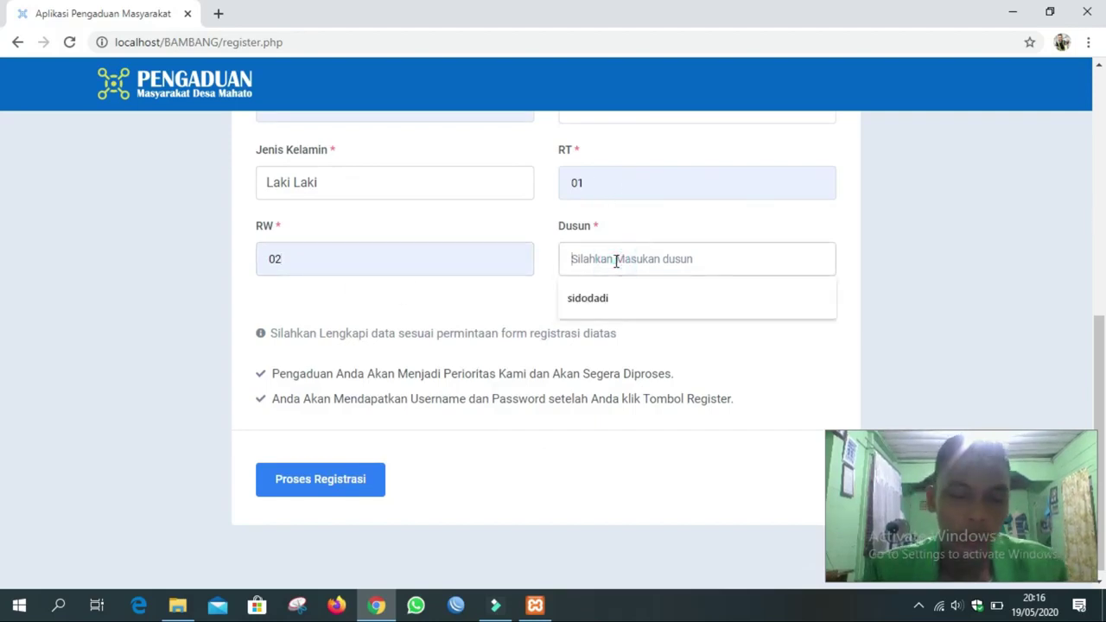
{"action": "left_click", "coordinate": [623, 263]}
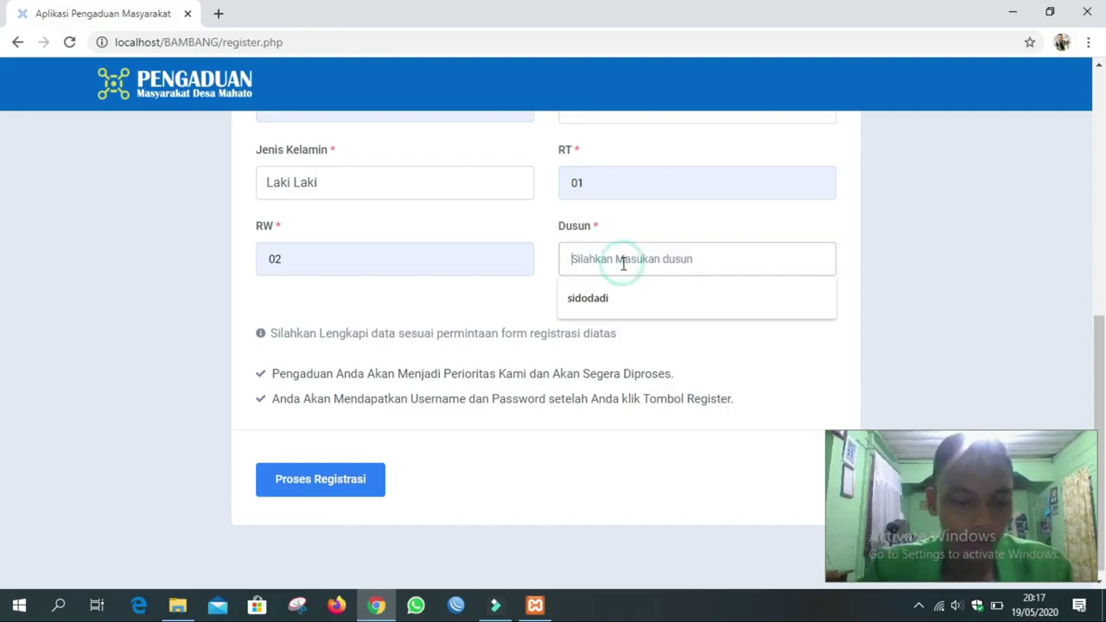
{"action": "type", "text": "Marbau"}
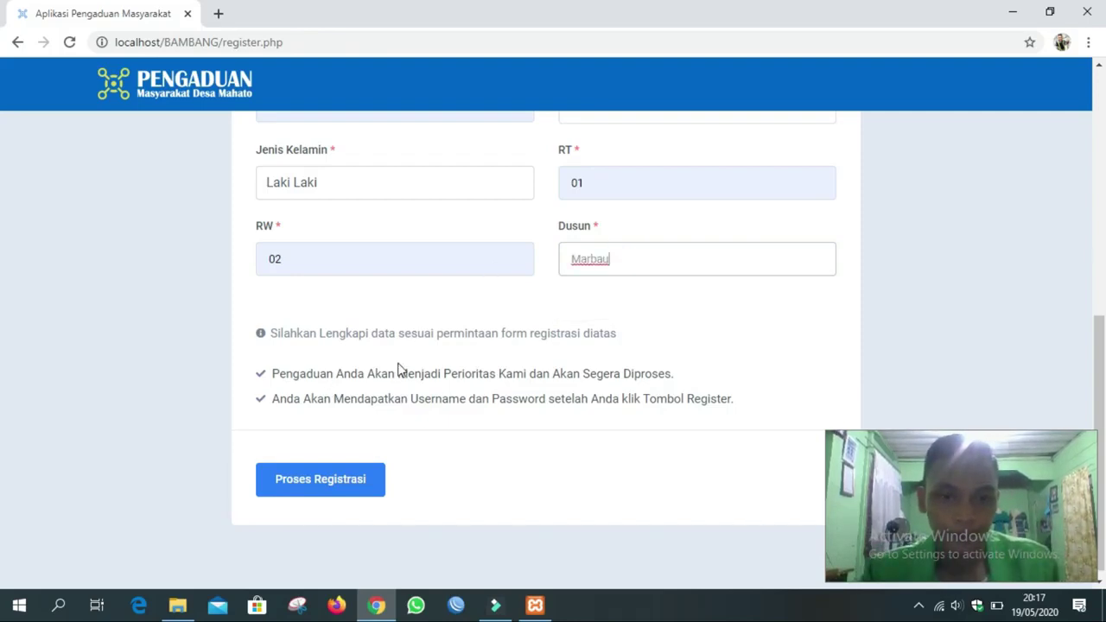
{"action": "scroll", "coordinate": [400, 368], "scroll_direction": "down", "scroll_amount": 1}
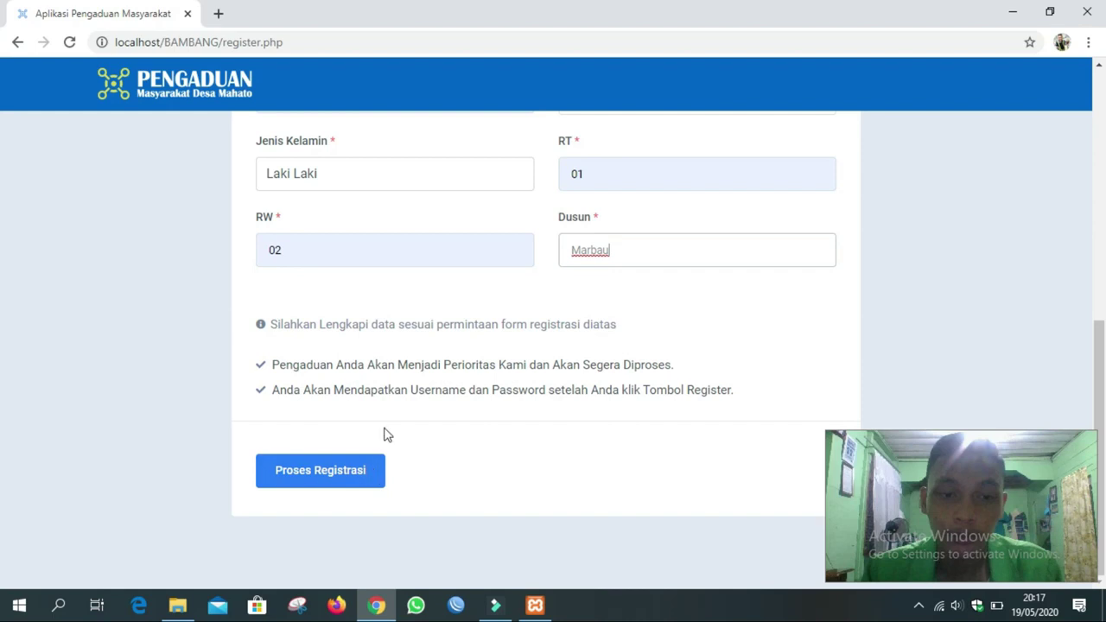
Submit the registration and dismiss the saved admin login suggestions on the login page.
{"action": "left_click", "coordinate": [329, 479]}
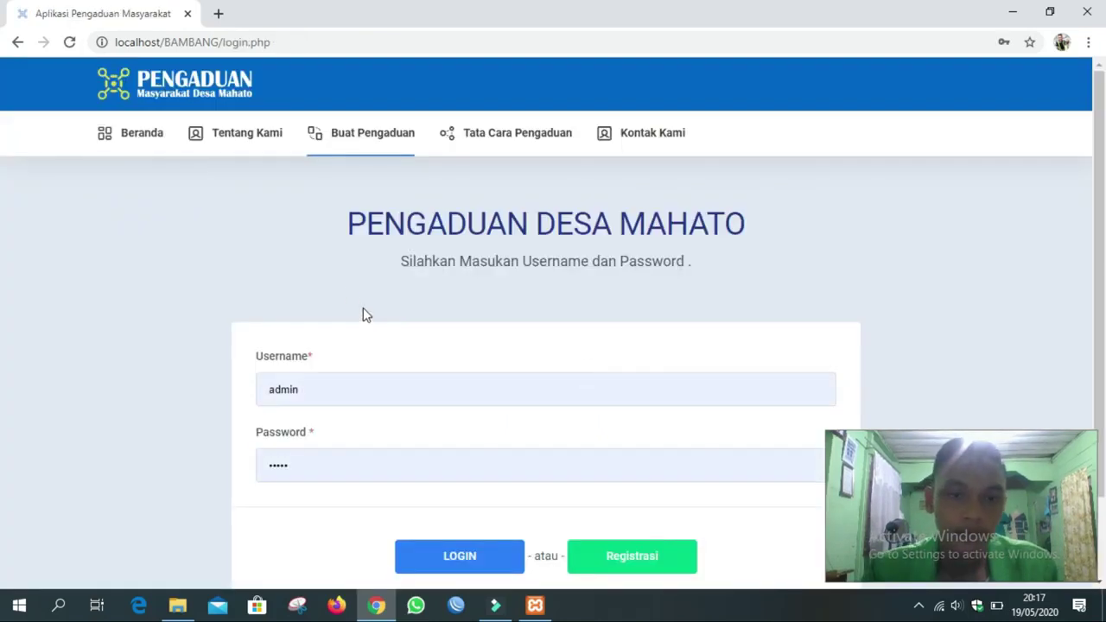
{"action": "scroll", "coordinate": [348, 287], "scroll_direction": "down", "scroll_amount": 1}
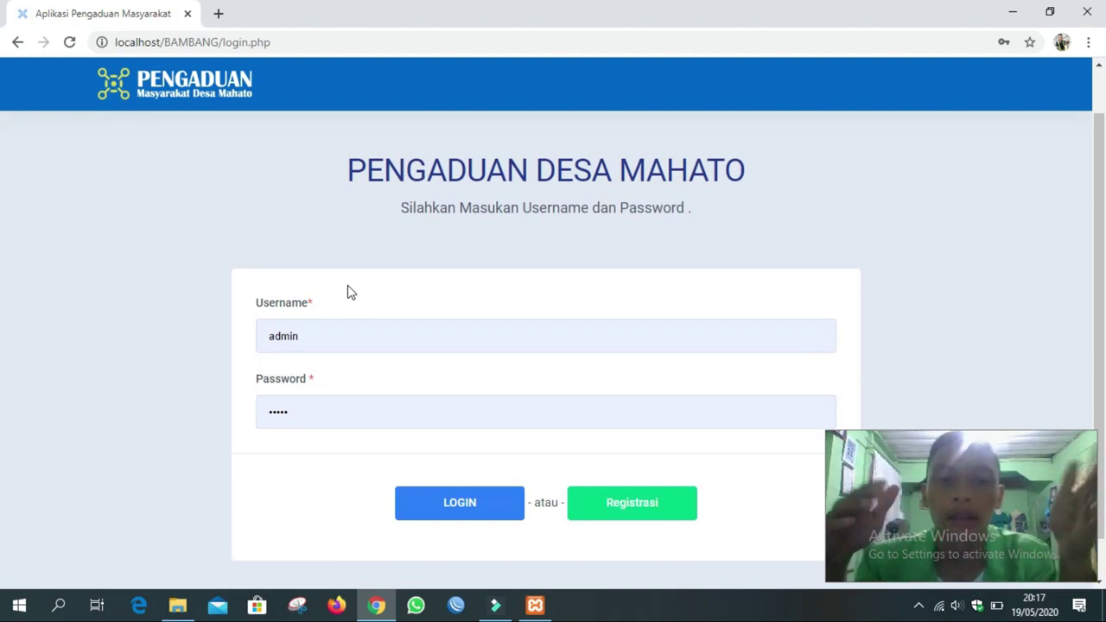
{"action": "scroll", "coordinate": [309, 390], "scroll_direction": "down", "scroll_amount": 1}
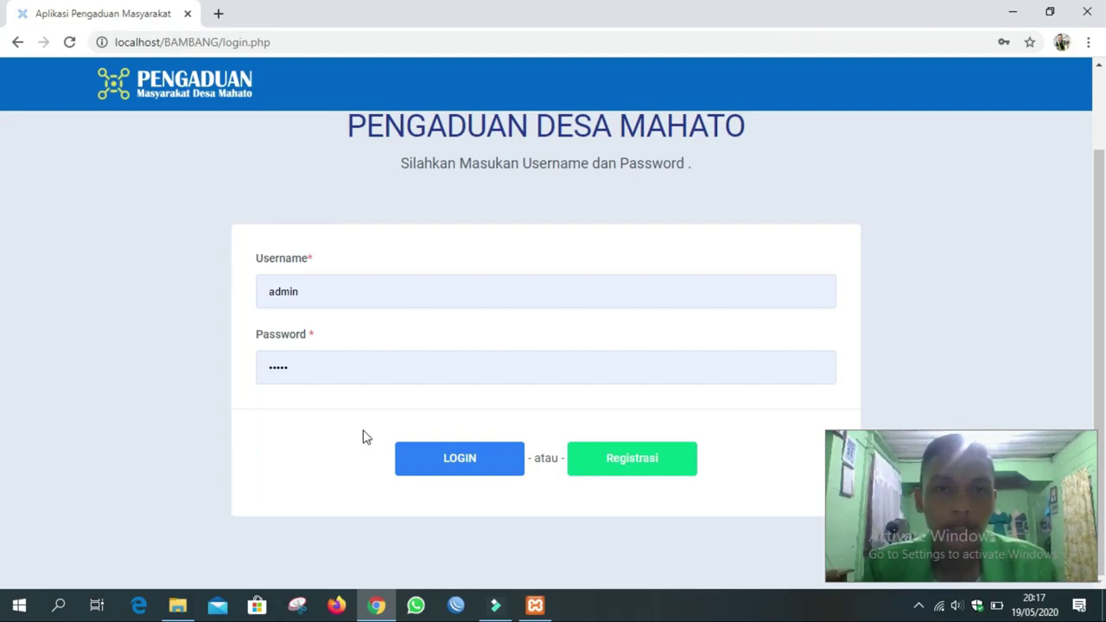
{"action": "left_click", "coordinate": [341, 297]}
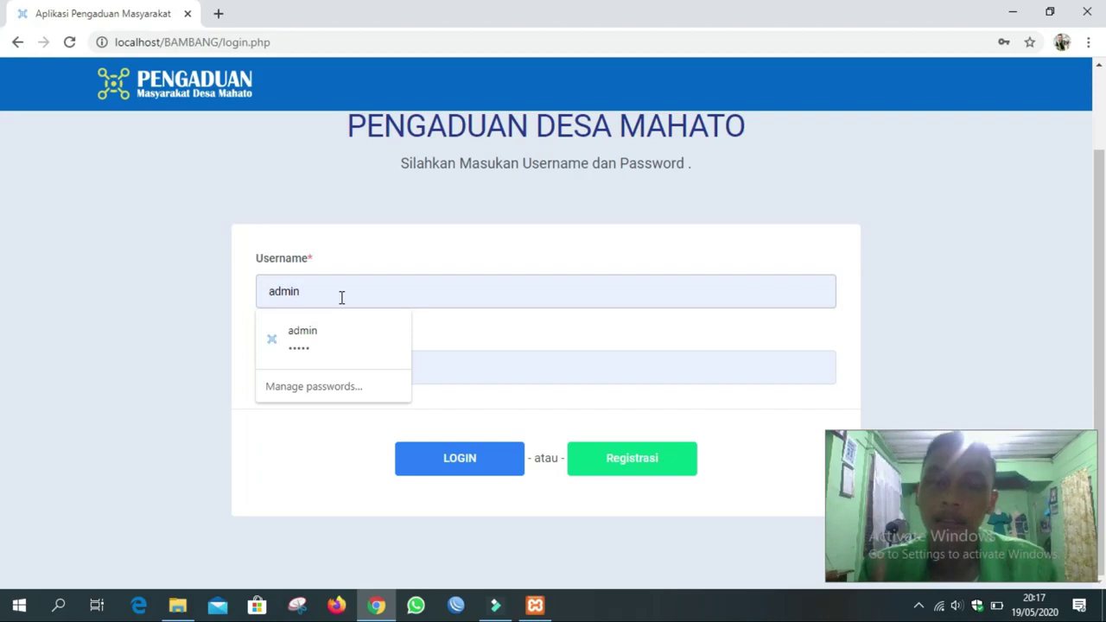
{"action": "left_click", "coordinate": [300, 423]}
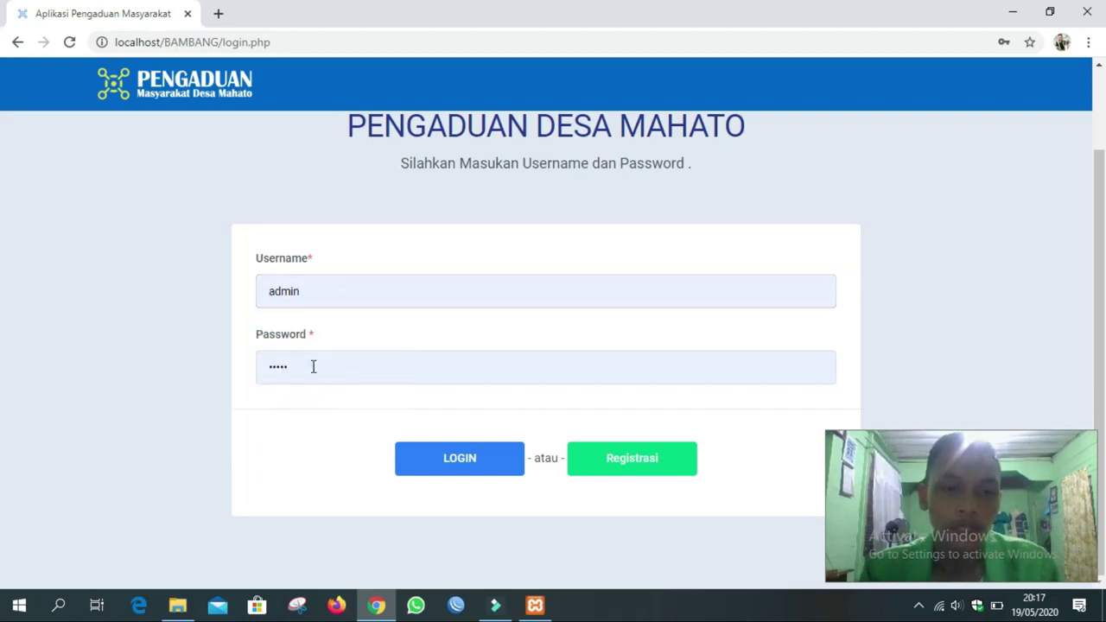
{"action": "left_click", "coordinate": [314, 366]}
{"action": "left_click_drag", "start_coordinate": [311, 366], "coordinate": [259, 366]}
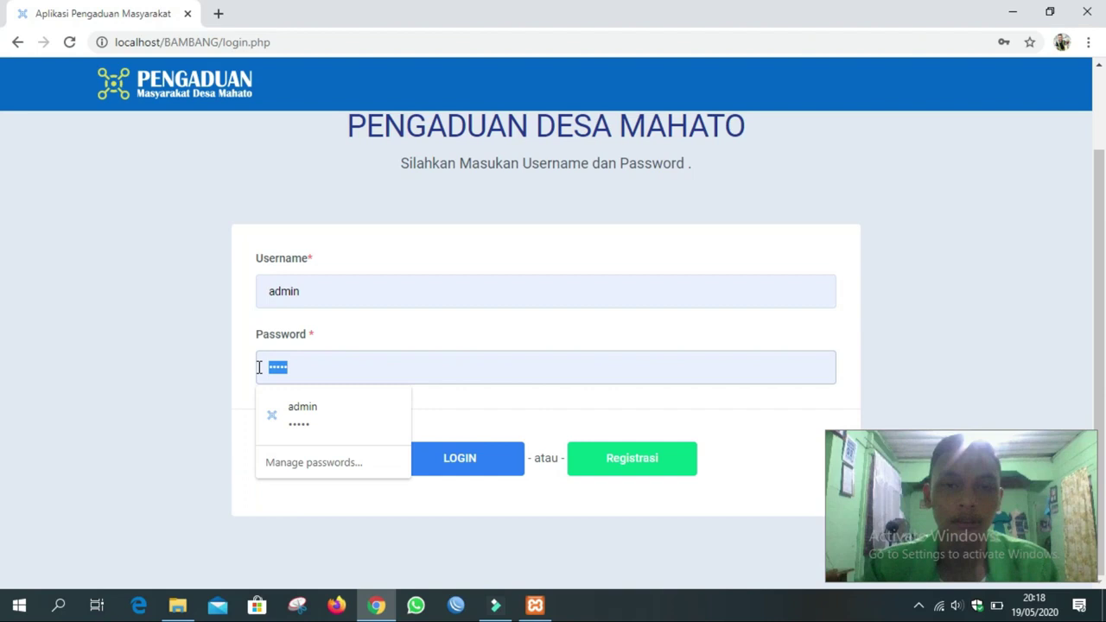
{"action": "left_click", "coordinate": [207, 424]}
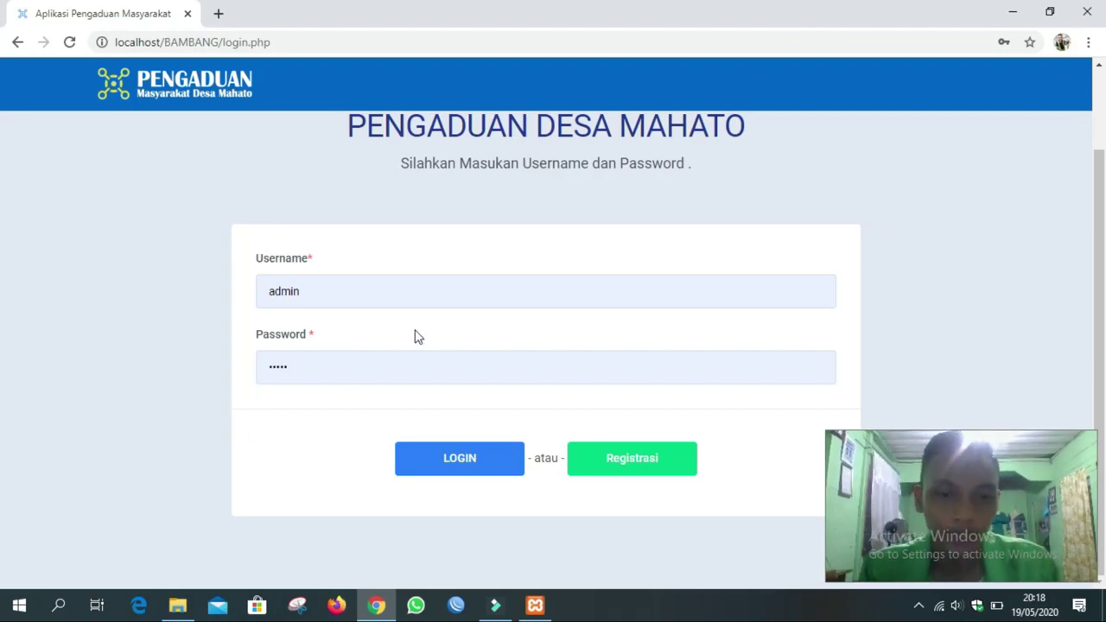
Log in with the resident's NIK as username and the account password.
{"action": "left_click", "coordinate": [336, 283]}
{"action": "left_click_drag", "start_coordinate": [336, 284], "coordinate": [264, 295]}
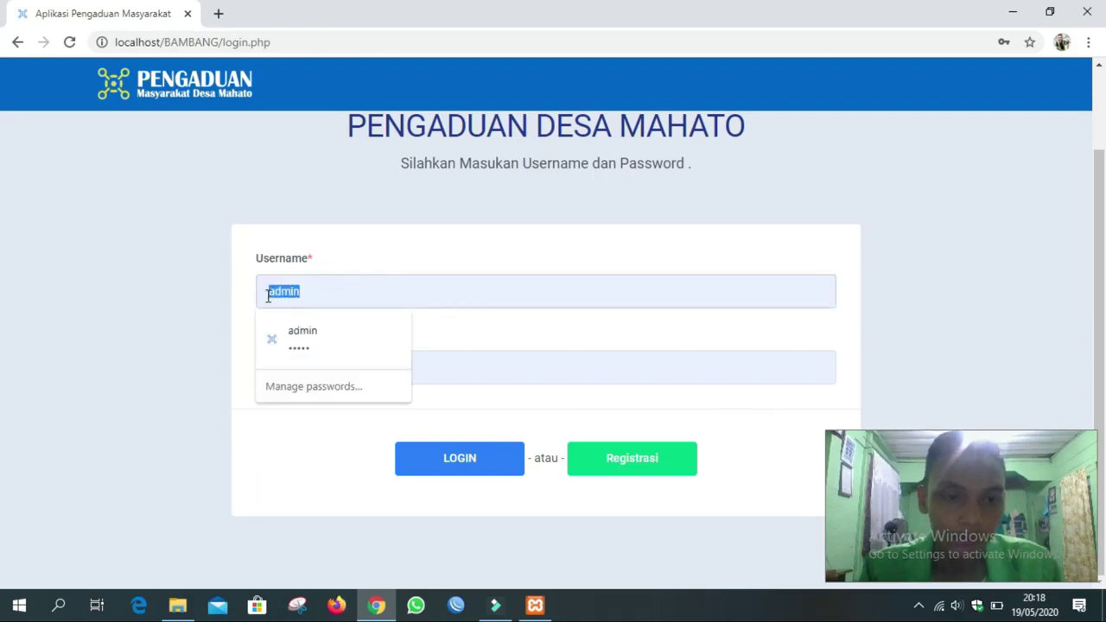
{"action": "type", "text": "123"}
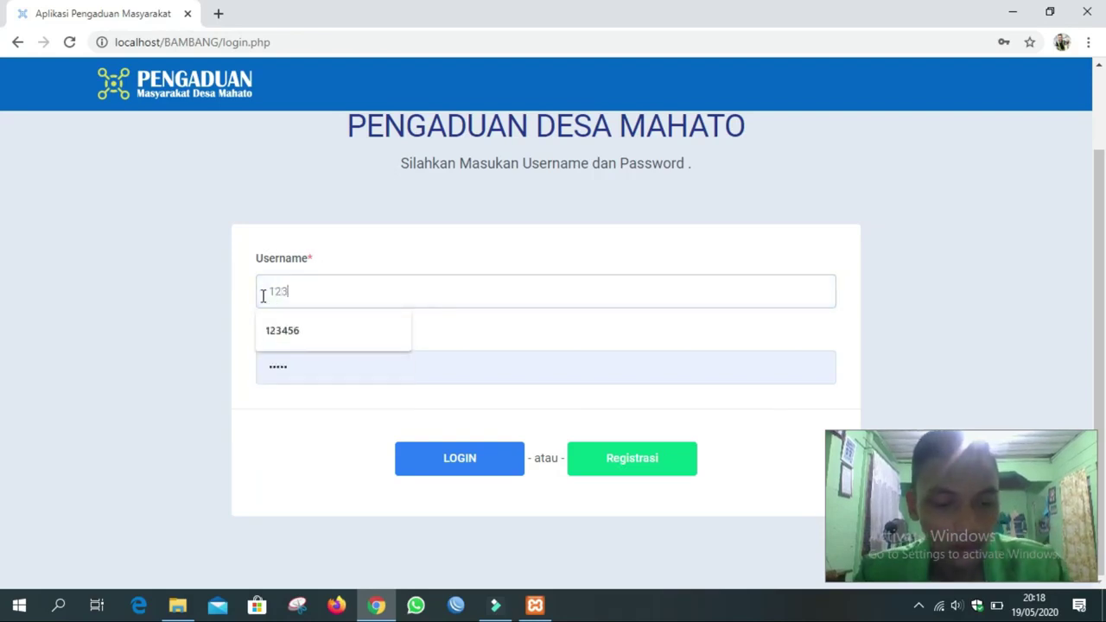
{"action": "type", "text": "456789123"}
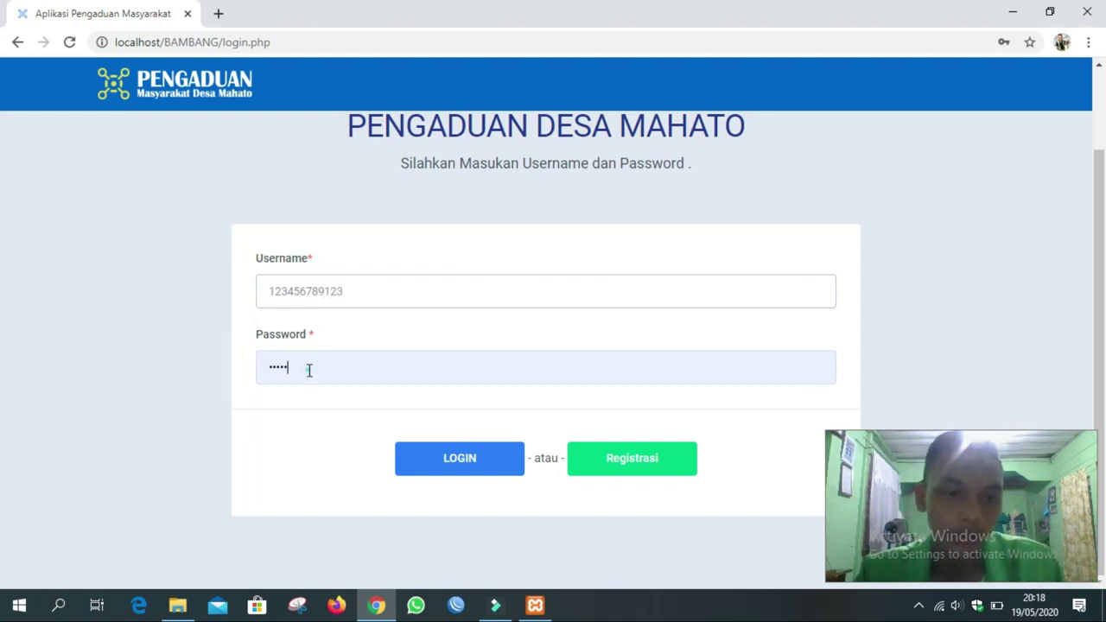
{"action": "left_click_drag", "start_coordinate": [306, 371], "coordinate": [258, 364]}
{"action": "type", "text": "123"}
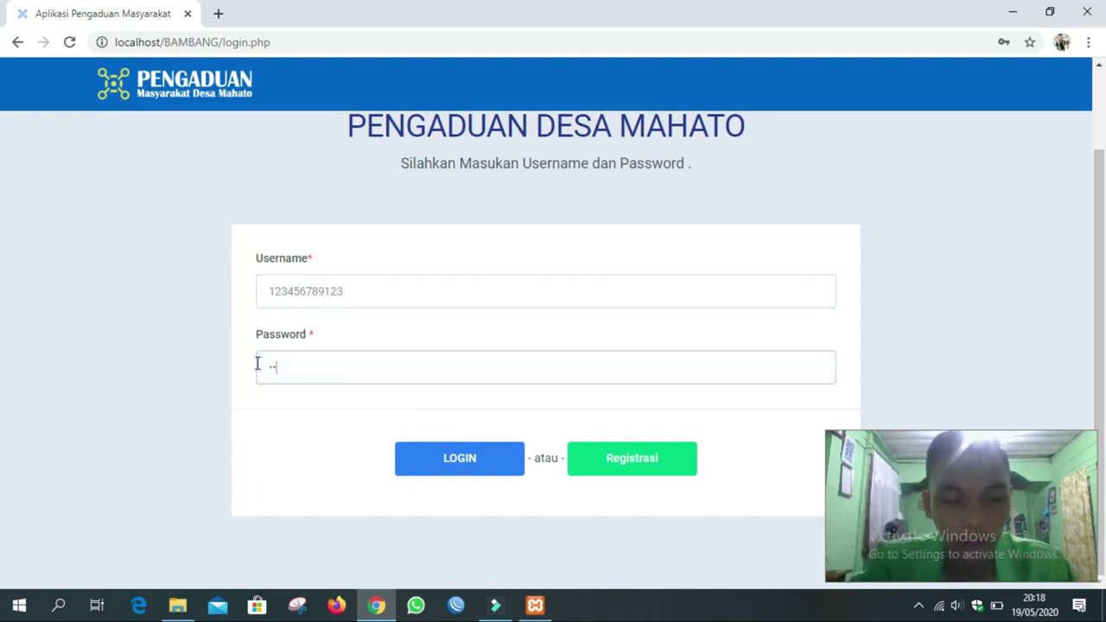
{"action": "type", "text": "4"}
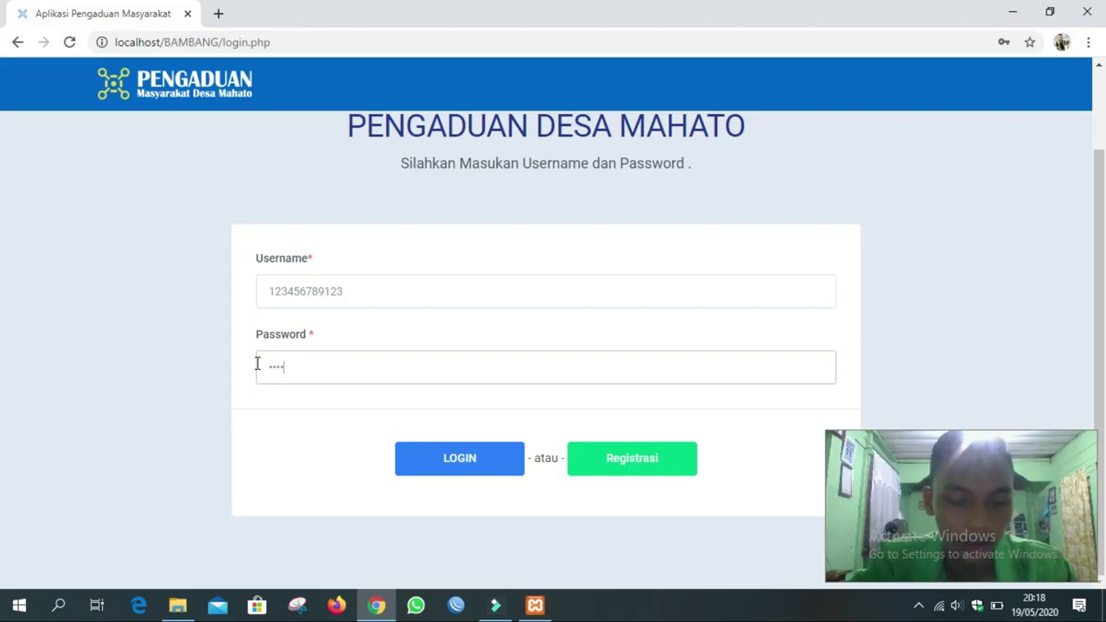
{"action": "key", "text": "BackSpace"}
{"action": "key", "text": "BackSpace"}
{"action": "key", "text": "BackSpace"}
{"action": "key", "text": "BackSpace"}
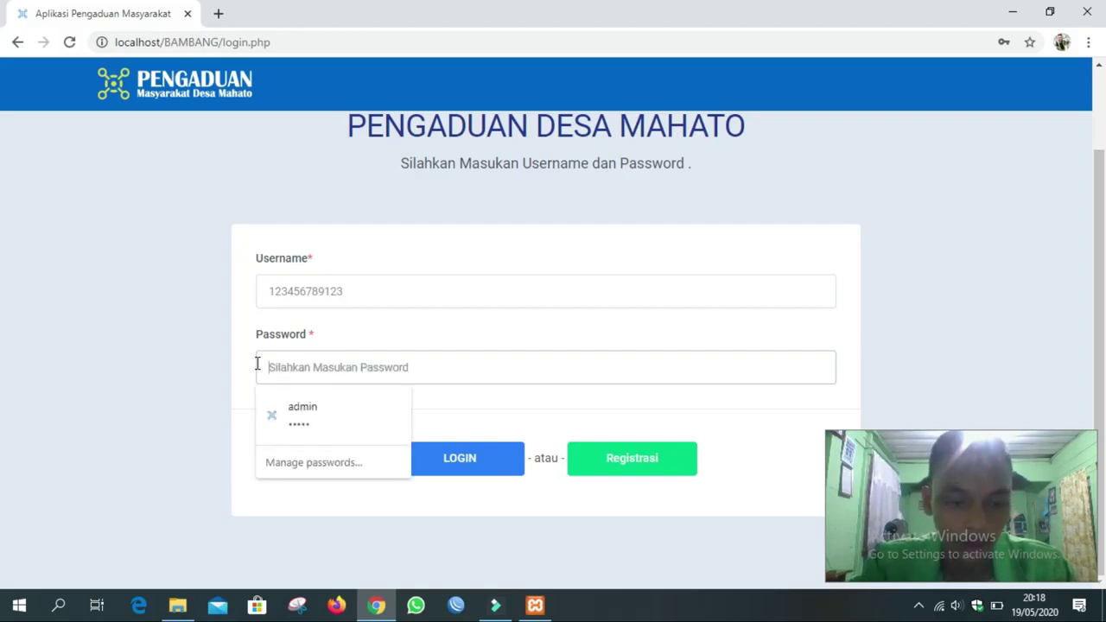
{"action": "type", "text": "123456789123"}
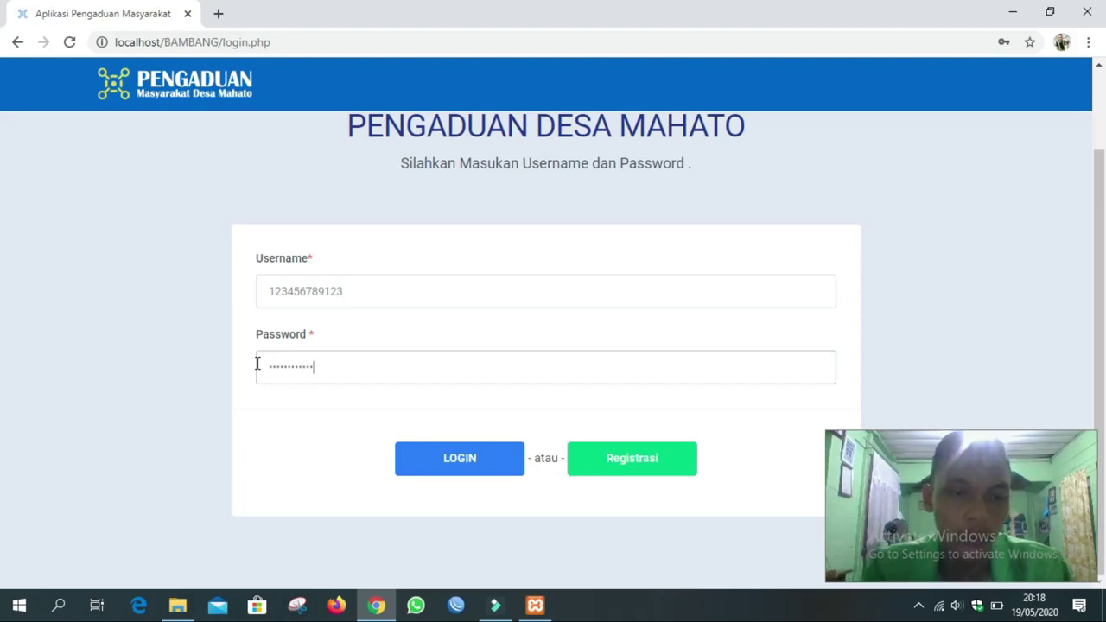
{"action": "left_click", "coordinate": [469, 463]}
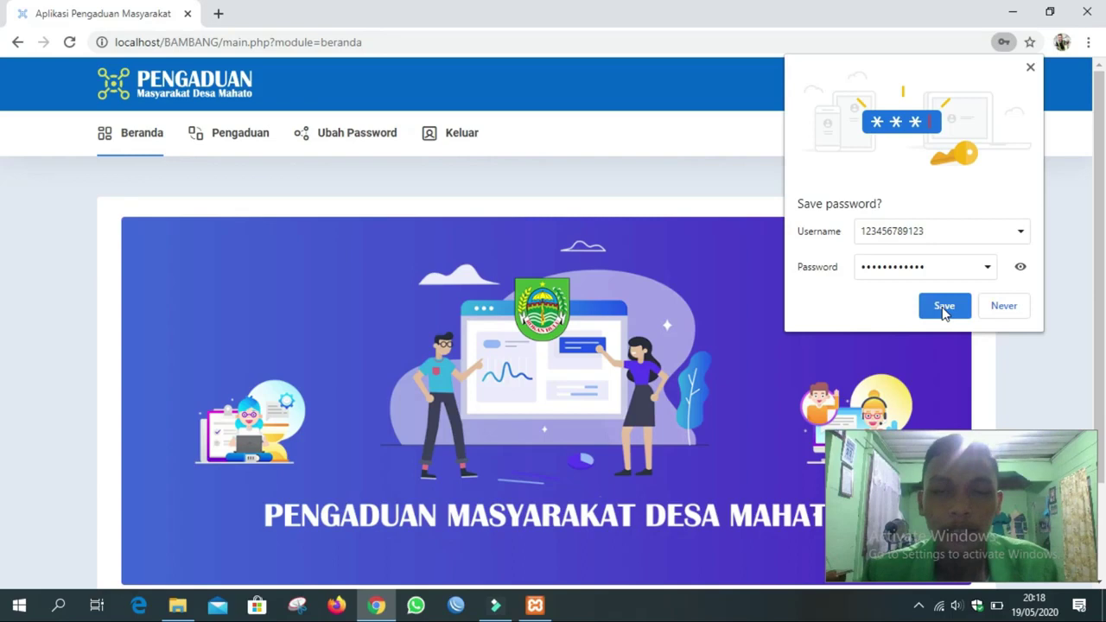
Save the resident's login in Chrome's password bubble and go to the Pengaduan page.
{"action": "left_click", "coordinate": [944, 308]}
{"action": "scroll", "coordinate": [569, 154], "scroll_direction": "down", "scroll_amount": 1}
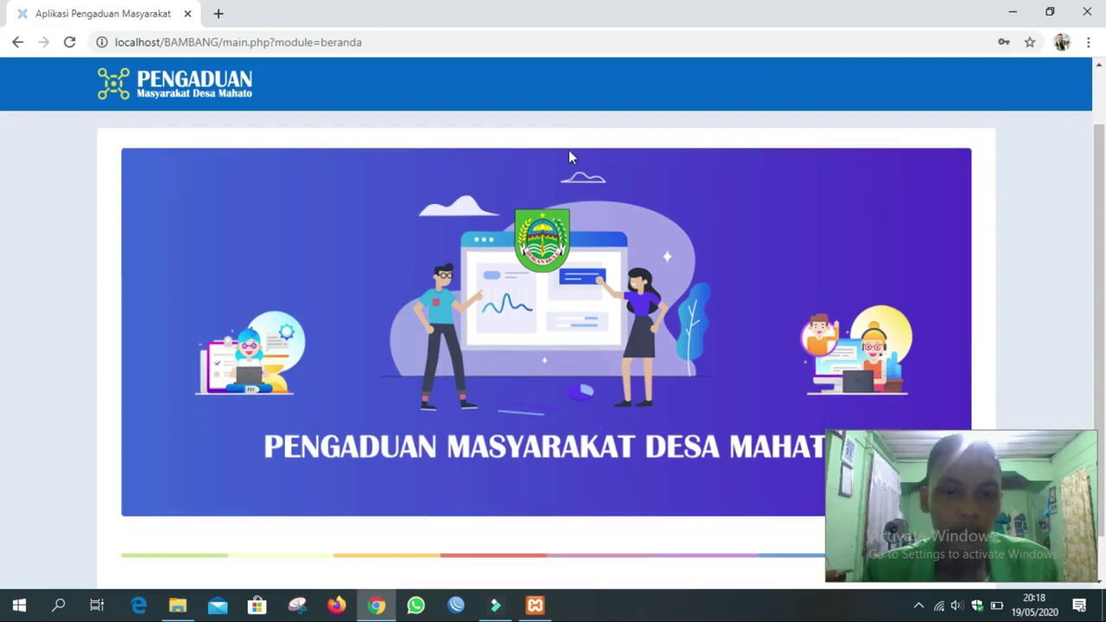
{"action": "scroll", "coordinate": [570, 153], "scroll_direction": "up", "scroll_amount": 1}
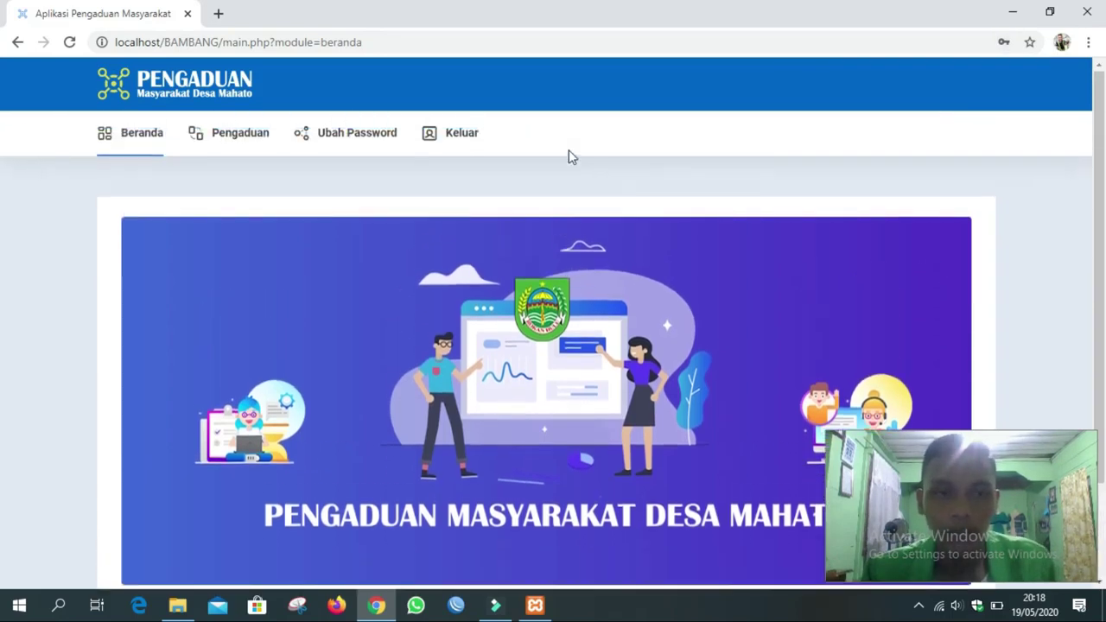
{"action": "scroll", "coordinate": [569, 150], "scroll_direction": "down", "scroll_amount": 1}
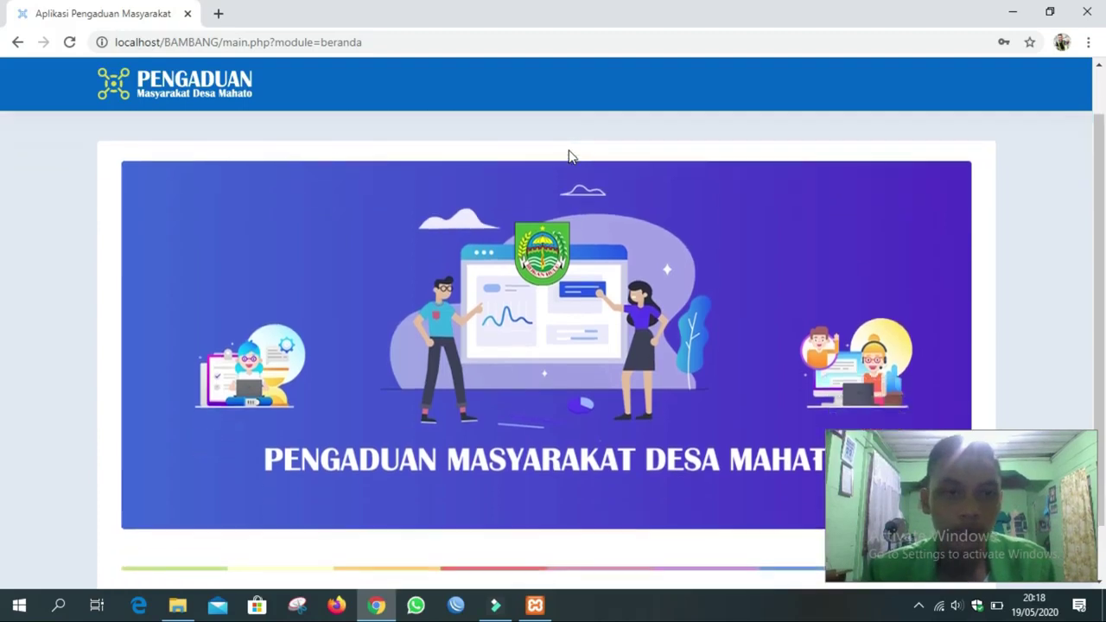
{"action": "scroll", "coordinate": [570, 155], "scroll_direction": "up", "scroll_amount": 1}
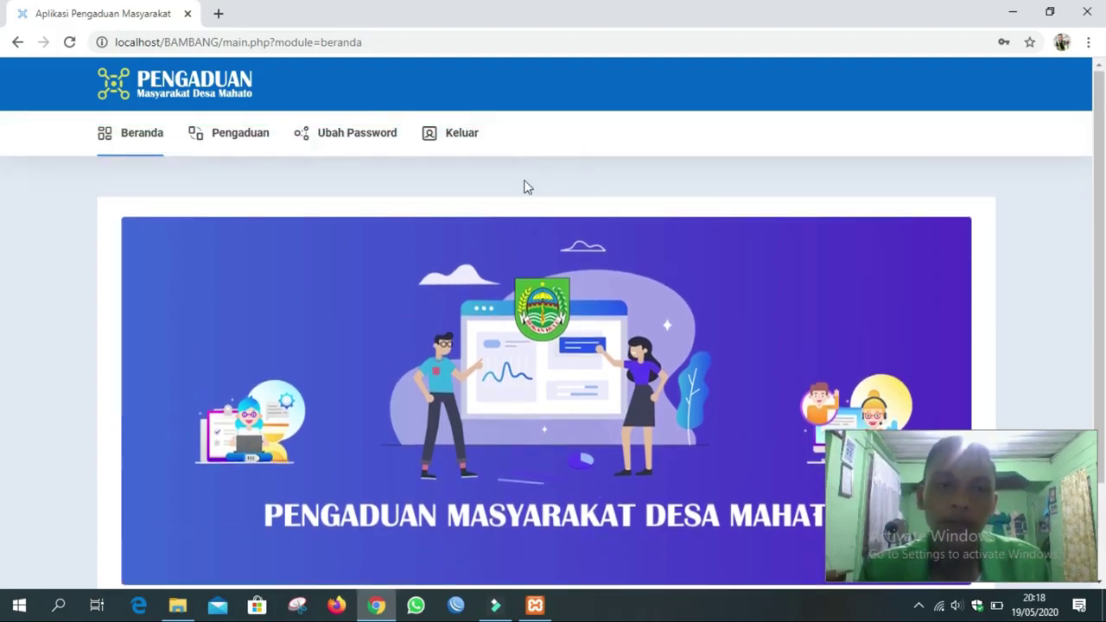
{"action": "left_click", "coordinate": [238, 136]}
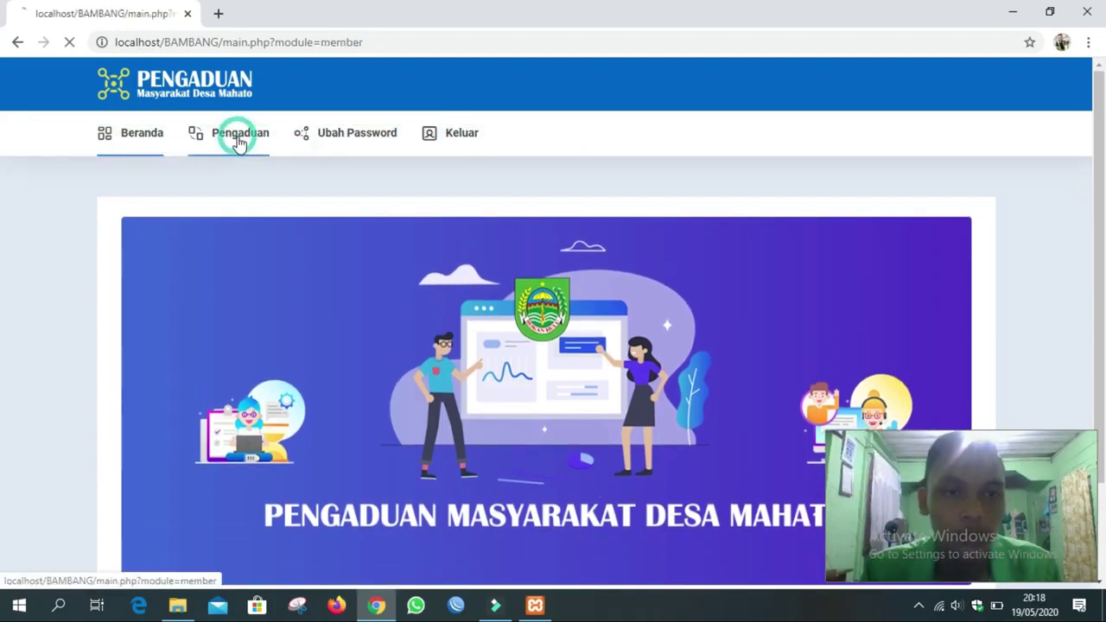
Visit Ubah Password, leave its fields empty, and return to the Pengaduan list.
{"action": "left_click", "coordinate": [367, 142]}
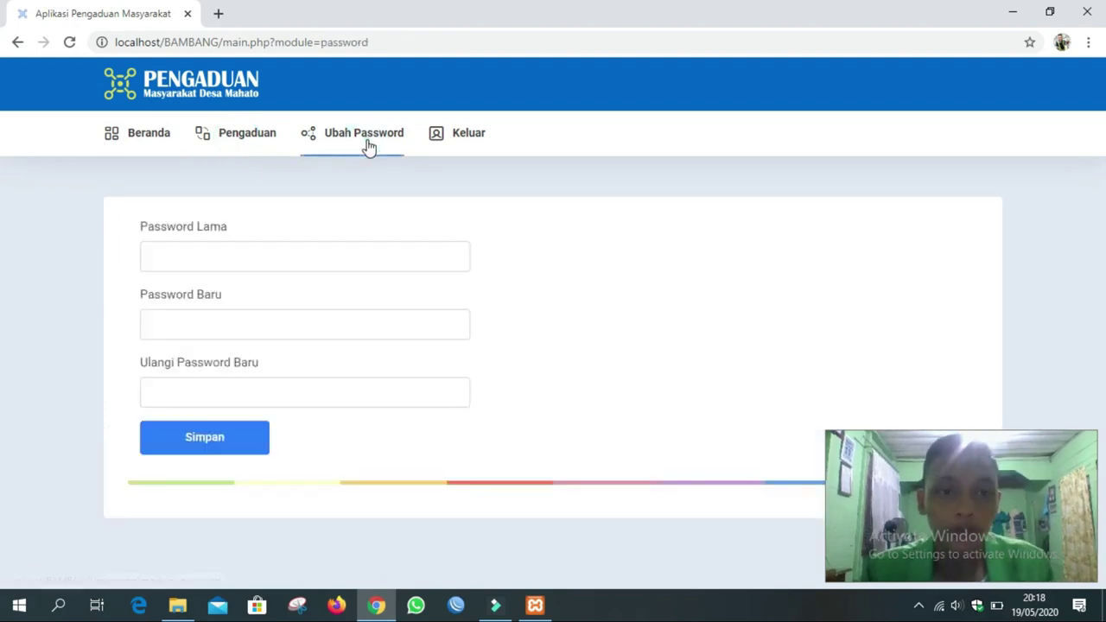
{"action": "left_click", "coordinate": [282, 389]}
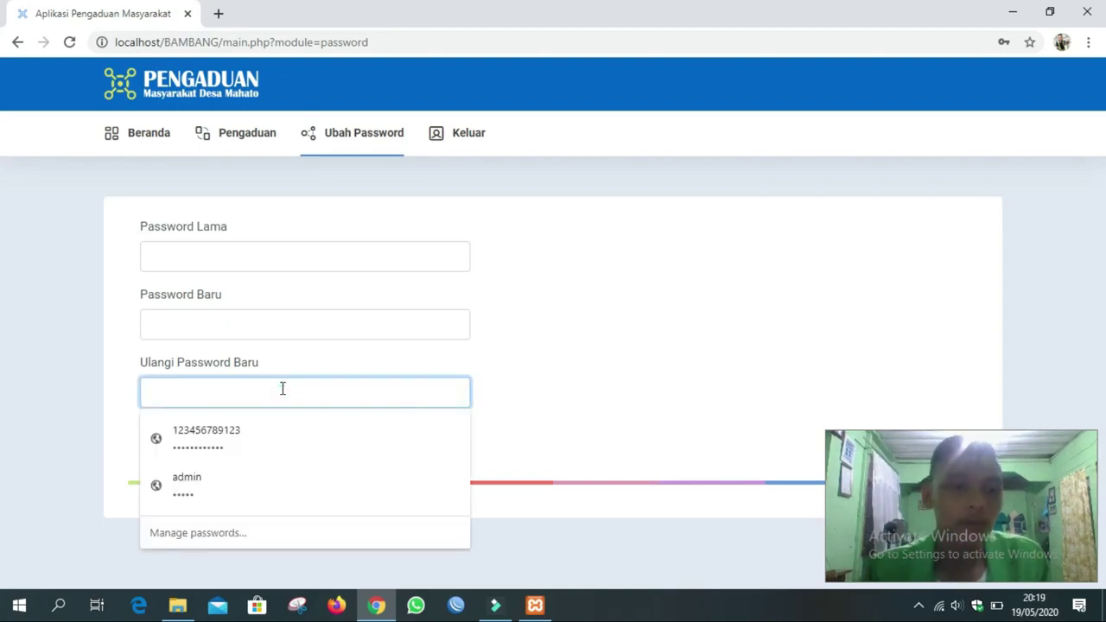
{"action": "left_click", "coordinate": [260, 321]}
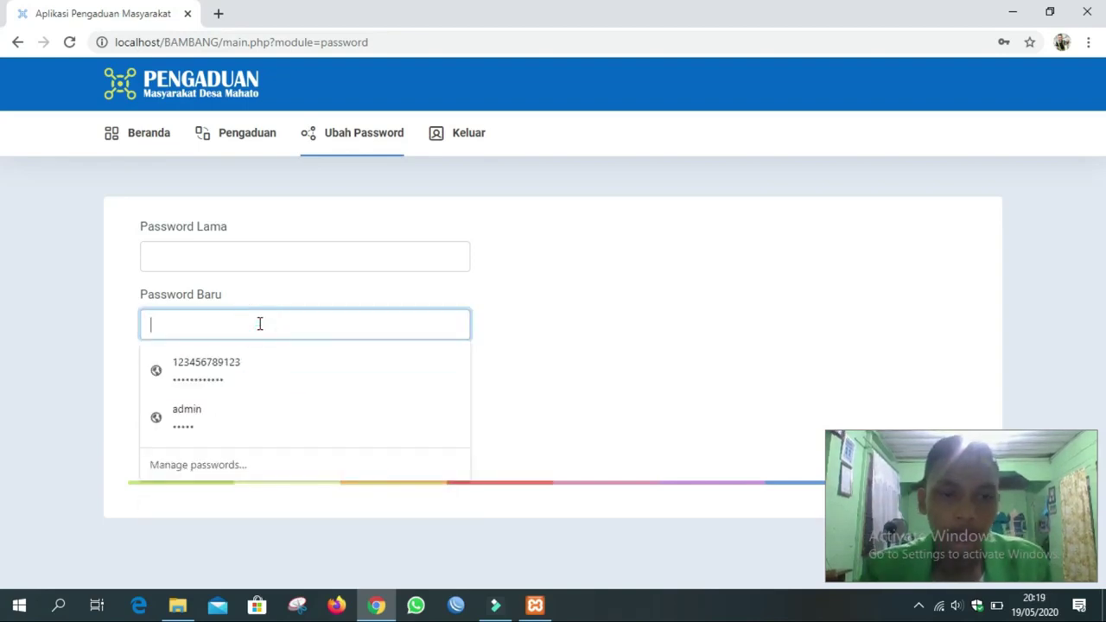
{"action": "left_click", "coordinate": [584, 246]}
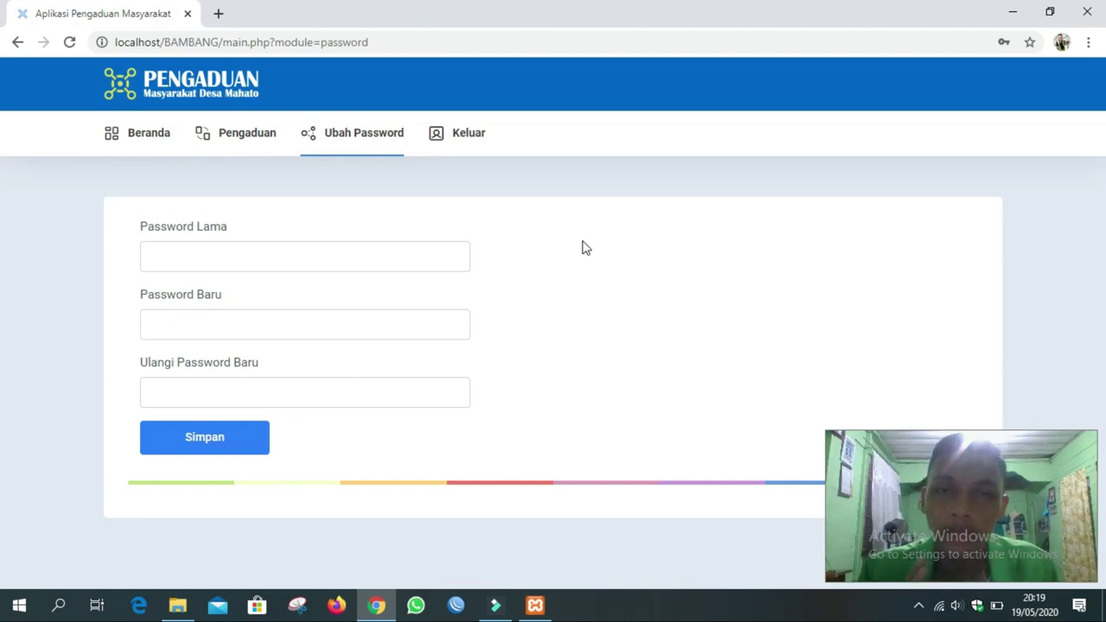
{"action": "left_click", "coordinate": [247, 131]}
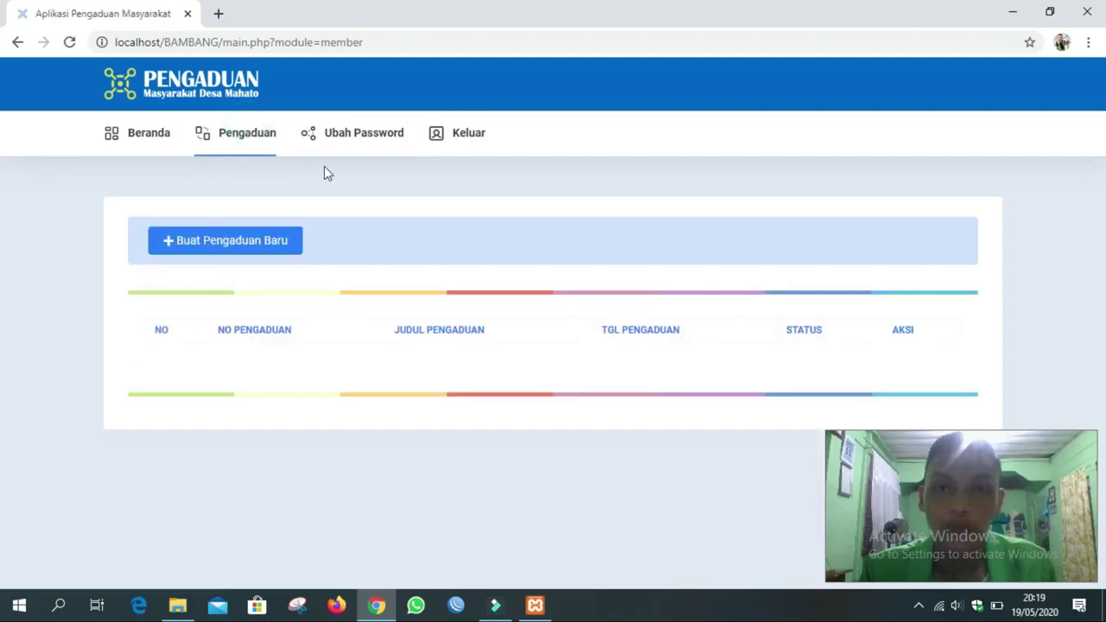
Open the new complaint form and enter the title 'Jembatan Rusak'.
{"action": "left_click", "coordinate": [227, 252]}
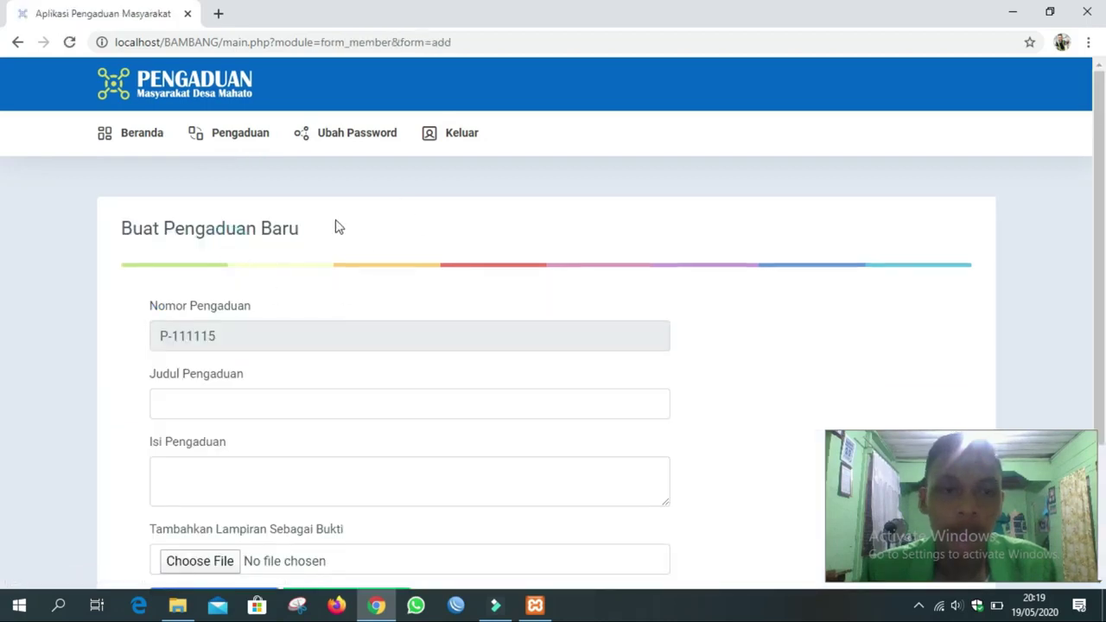
{"action": "scroll", "coordinate": [337, 226], "scroll_direction": "down", "scroll_amount": 2}
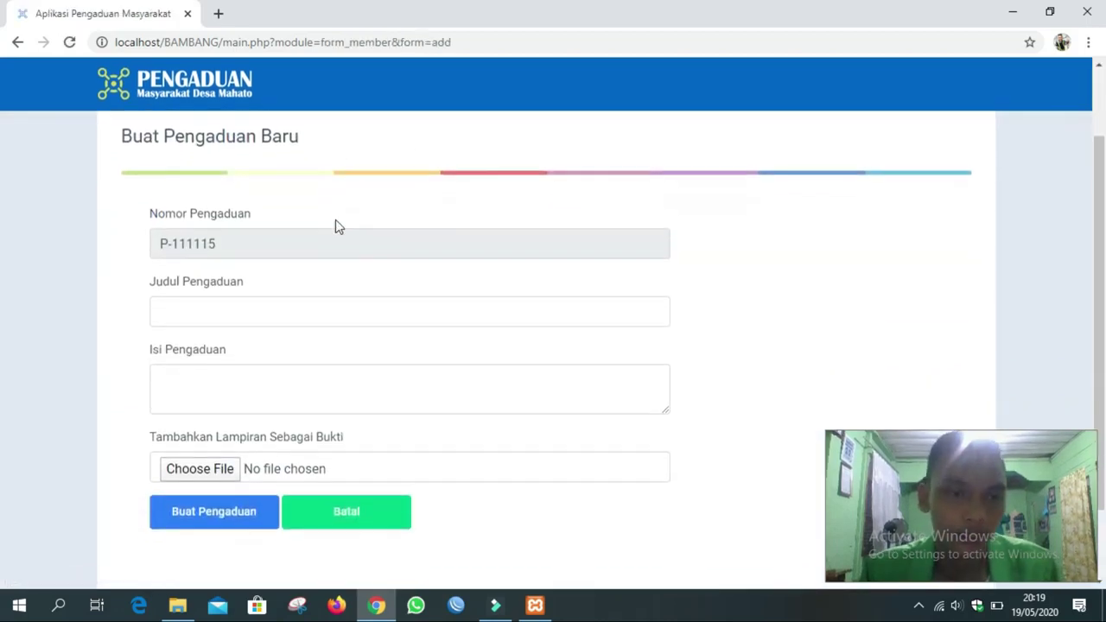
{"action": "scroll", "coordinate": [338, 226], "scroll_direction": "up", "scroll_amount": 1}
{"action": "scroll", "coordinate": [338, 227], "scroll_direction": "down", "scroll_amount": 1}
{"action": "scroll", "coordinate": [337, 224], "scroll_direction": "down", "scroll_amount": 1}
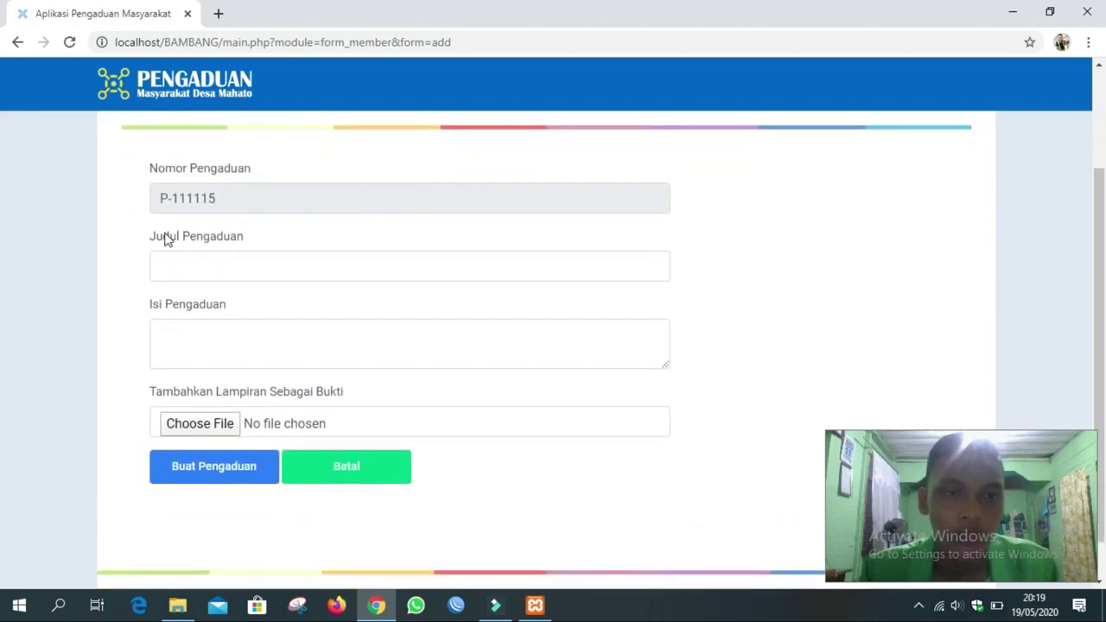
{"action": "left_click", "coordinate": [224, 273]}
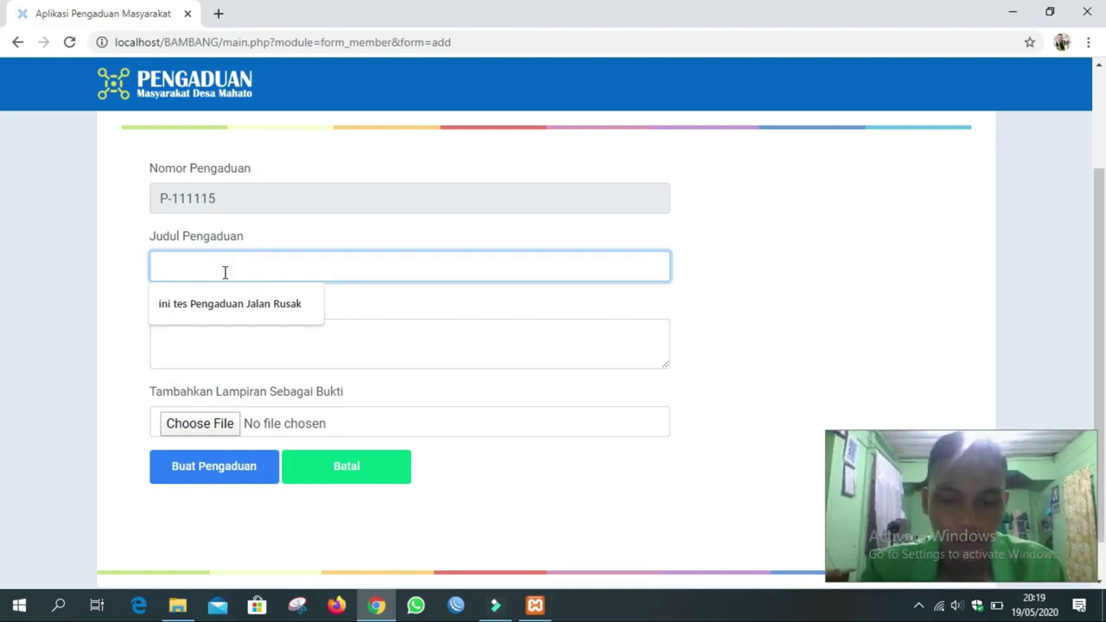
{"action": "type", "text": "J"}
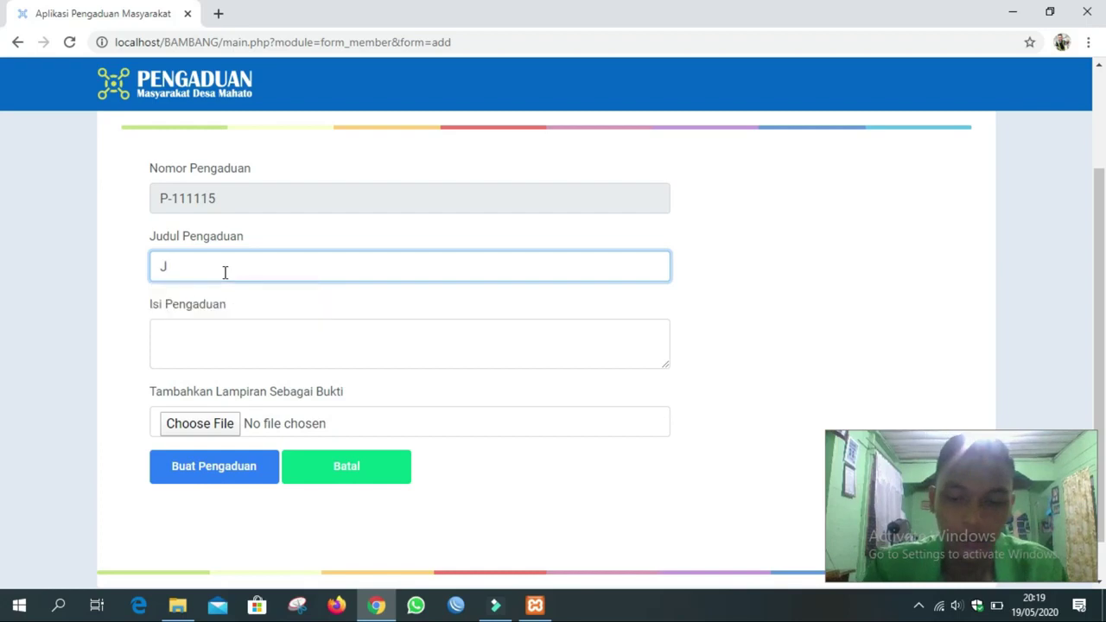
{"action": "type", "text": "Jembata"}
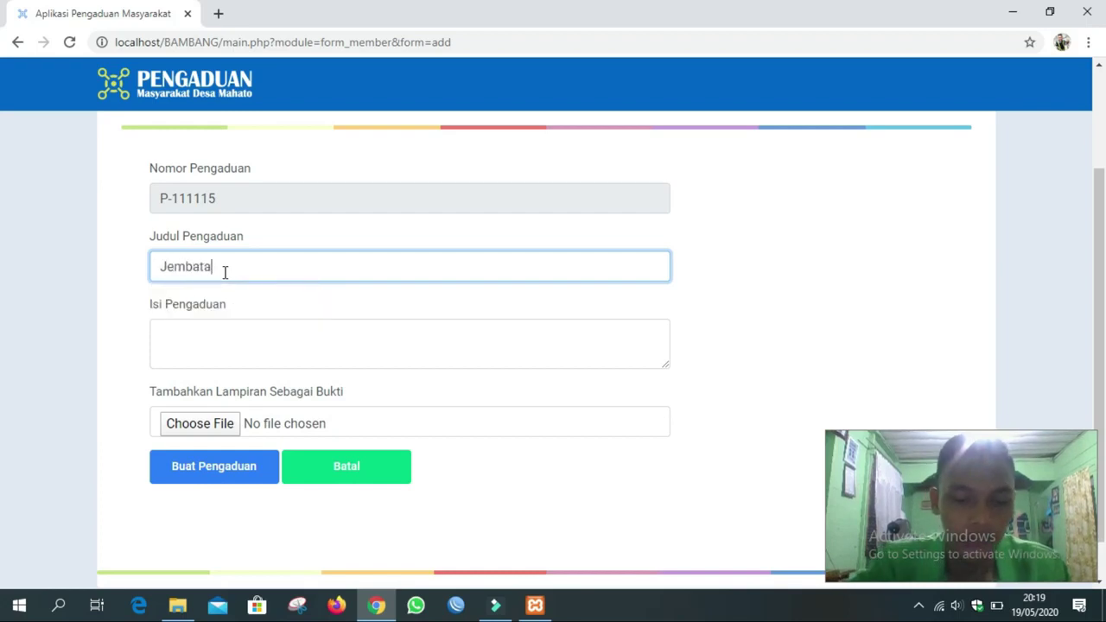
{"action": "type", "text": "n Rusak"}
Write the Isi Pengaduan text asking officials to attend to the collapsing KM37 bridge.
{"action": "left_click", "coordinate": [213, 329]}
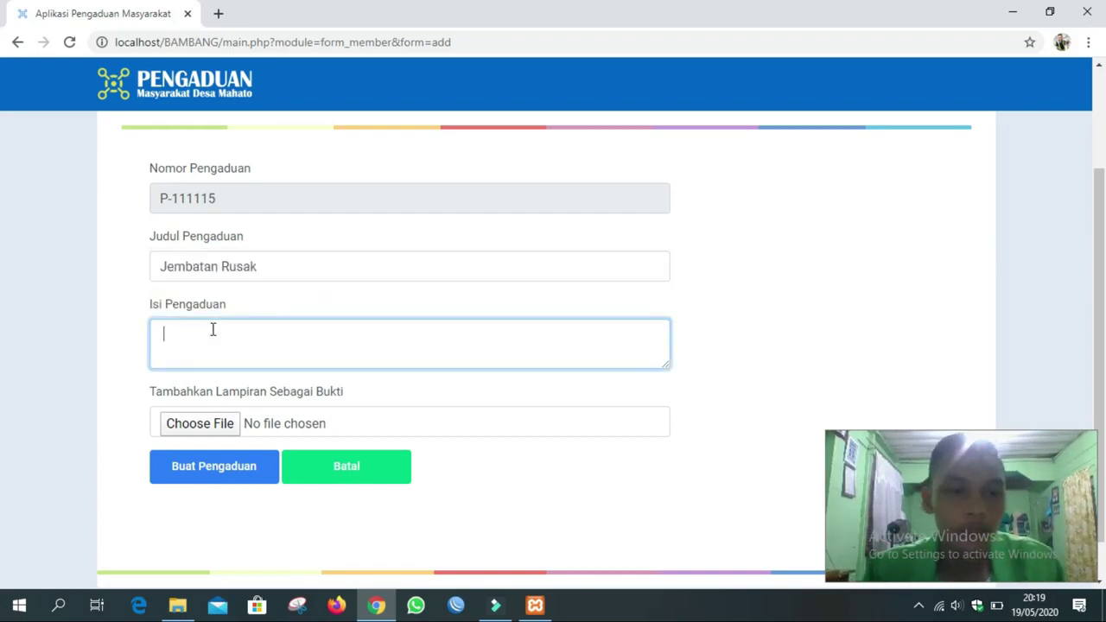
{"action": "left_click_drag", "start_coordinate": [277, 264], "coordinate": [217, 332]}
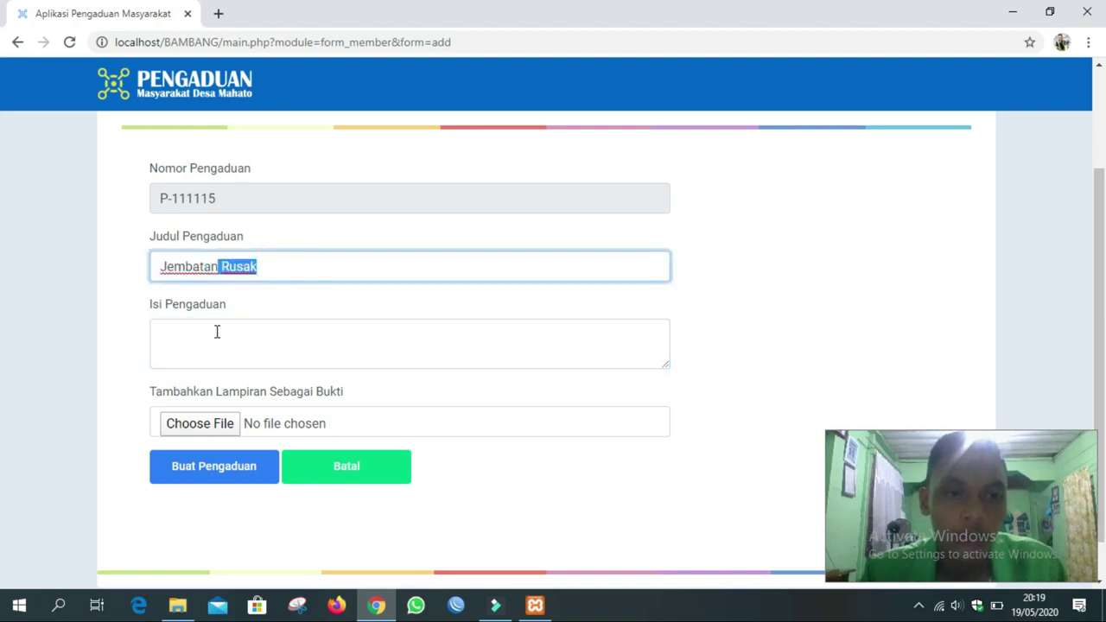
{"action": "left_click", "coordinate": [212, 332]}
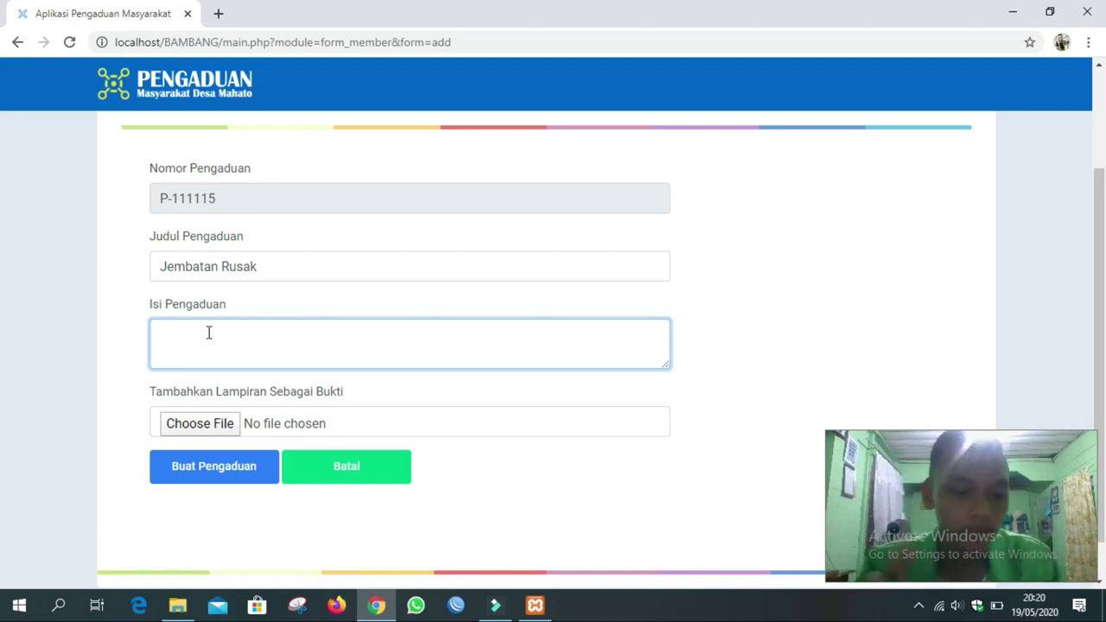
{"action": "type", "text": "T"}
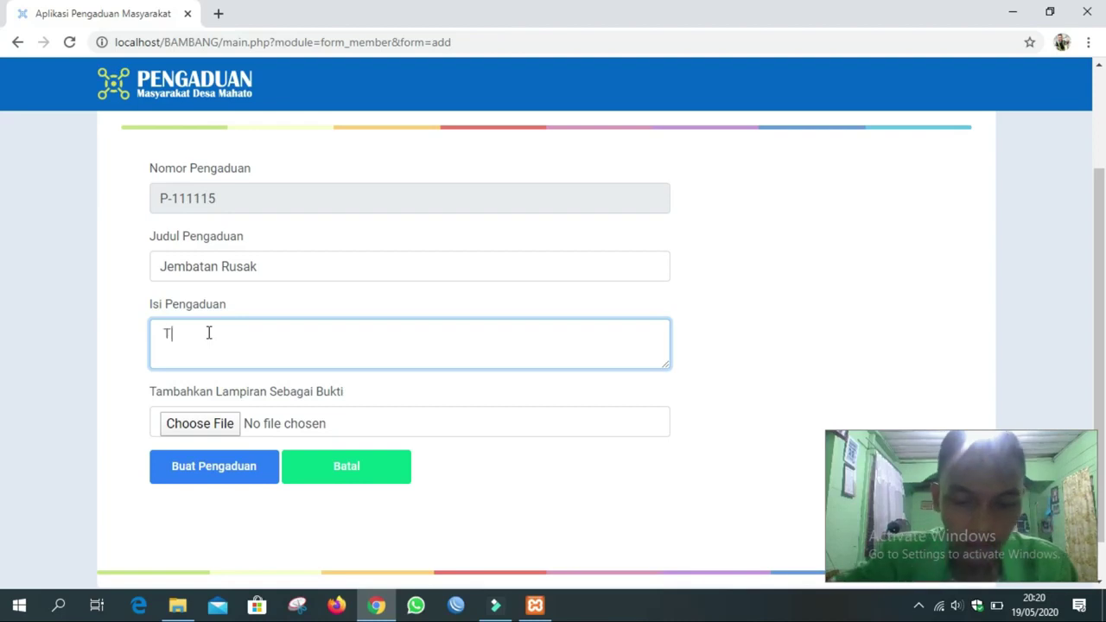
{"action": "type", "text": "olon"}
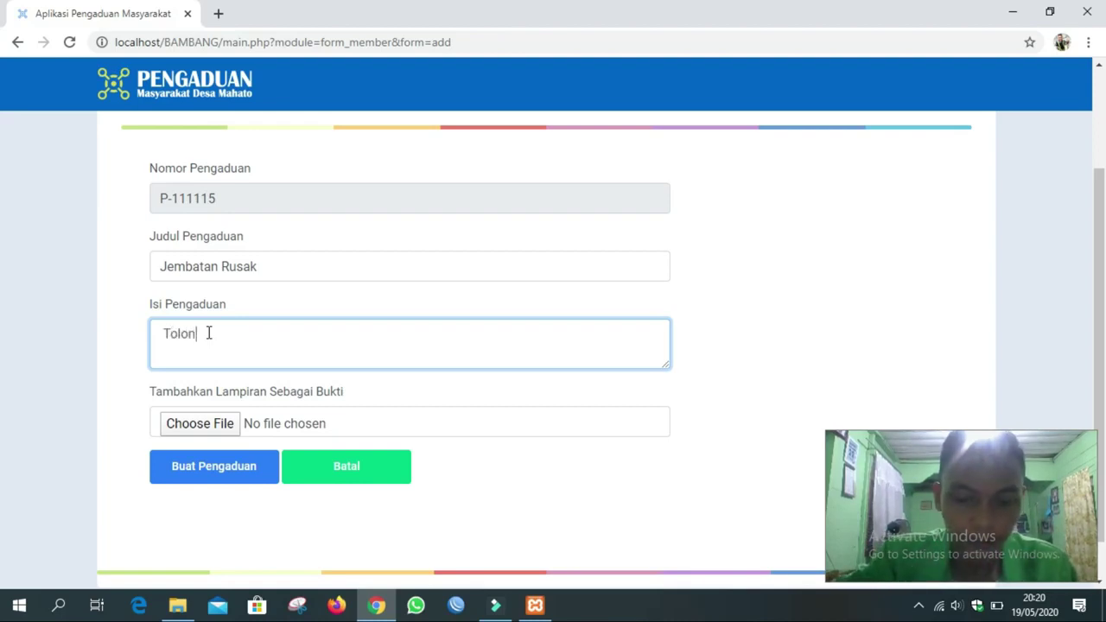
{"action": "type", "text": "g bihak "}
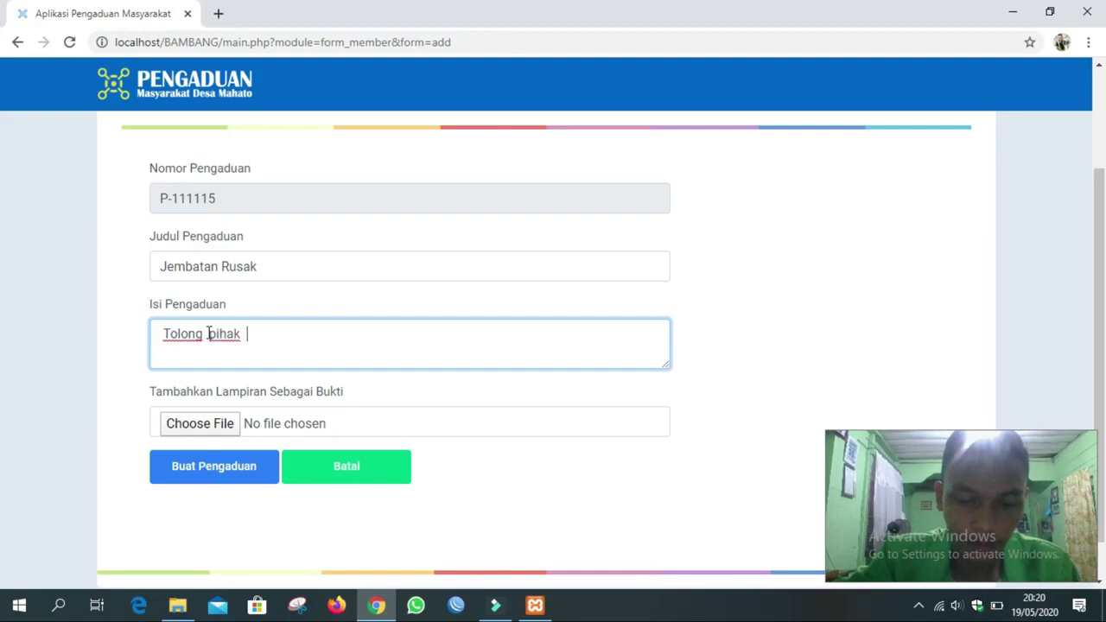
{"action": "type", "text": "perangkat"}
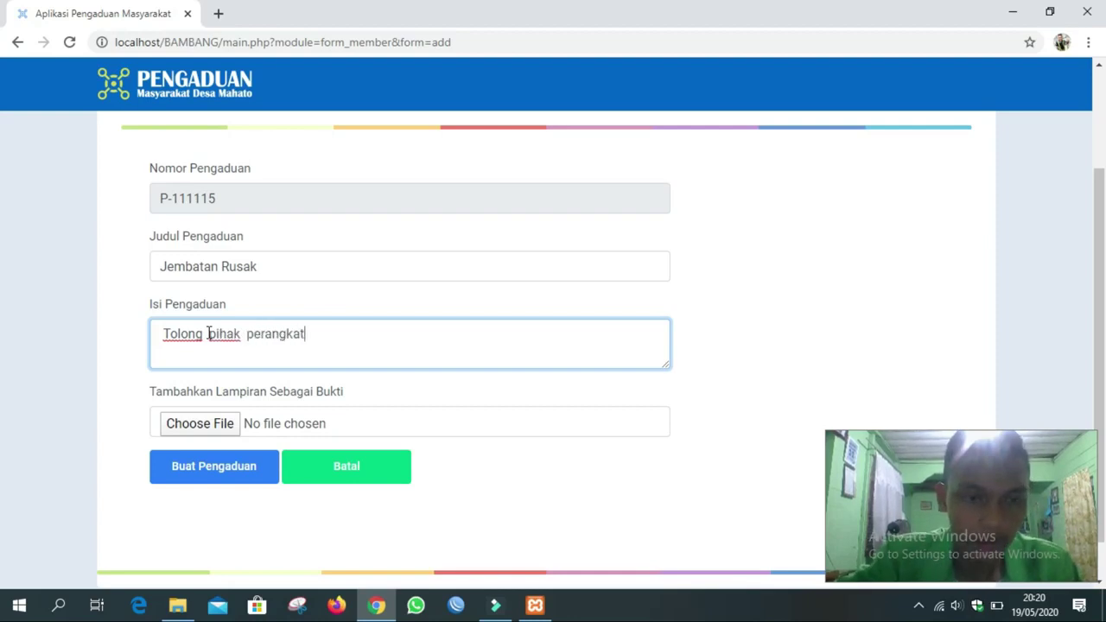
{"action": "type", "text": " desa"}
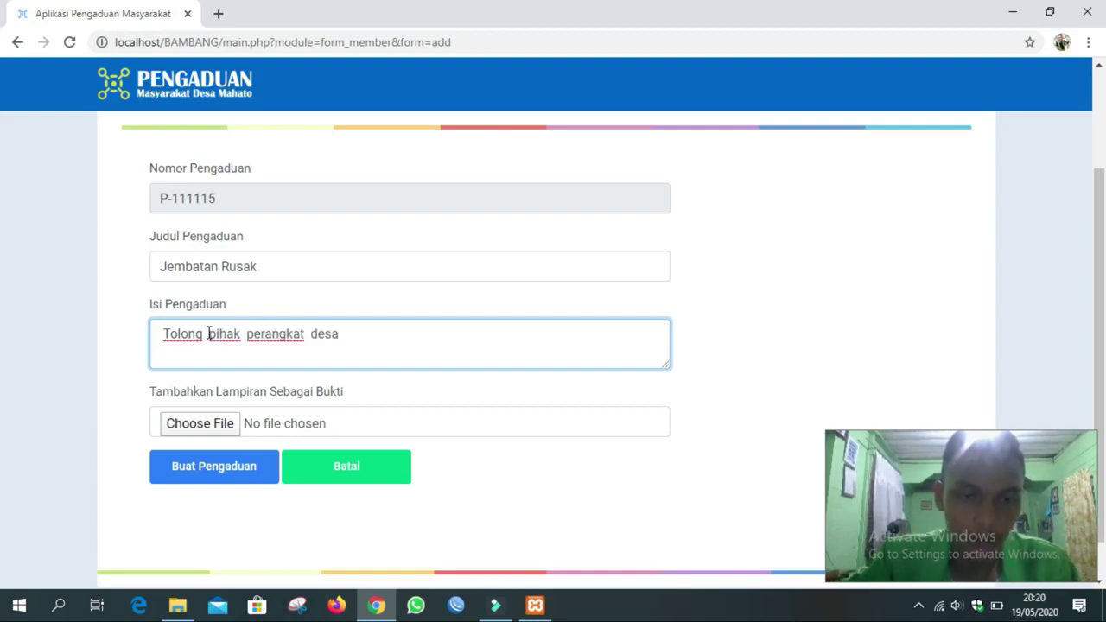
{"action": "type", "text": ", "}
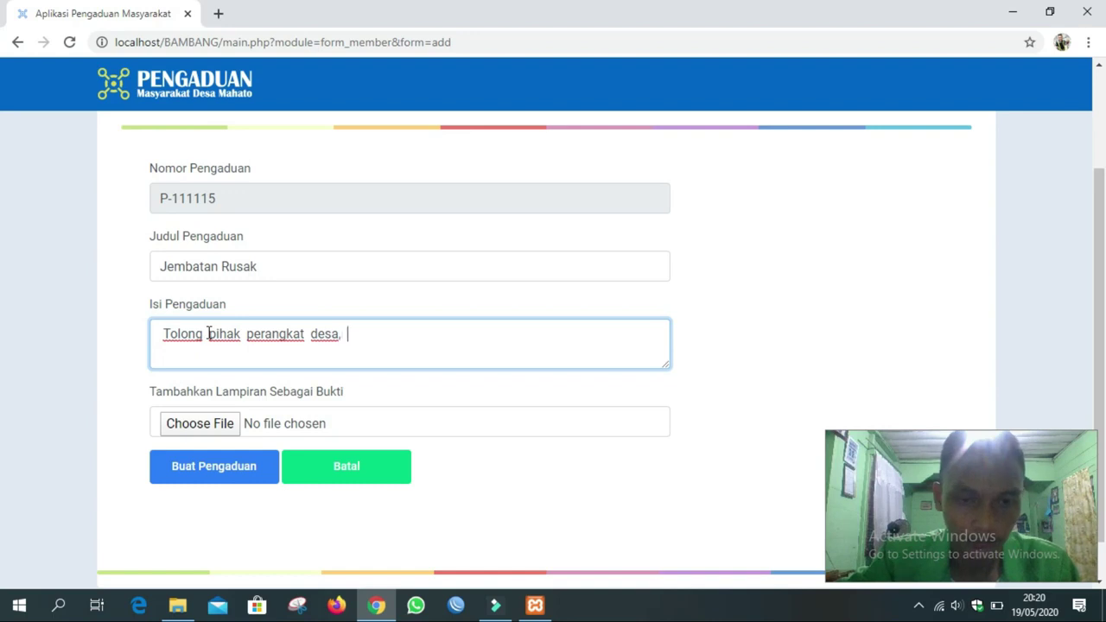
{"action": "type", "text": "mohon"}
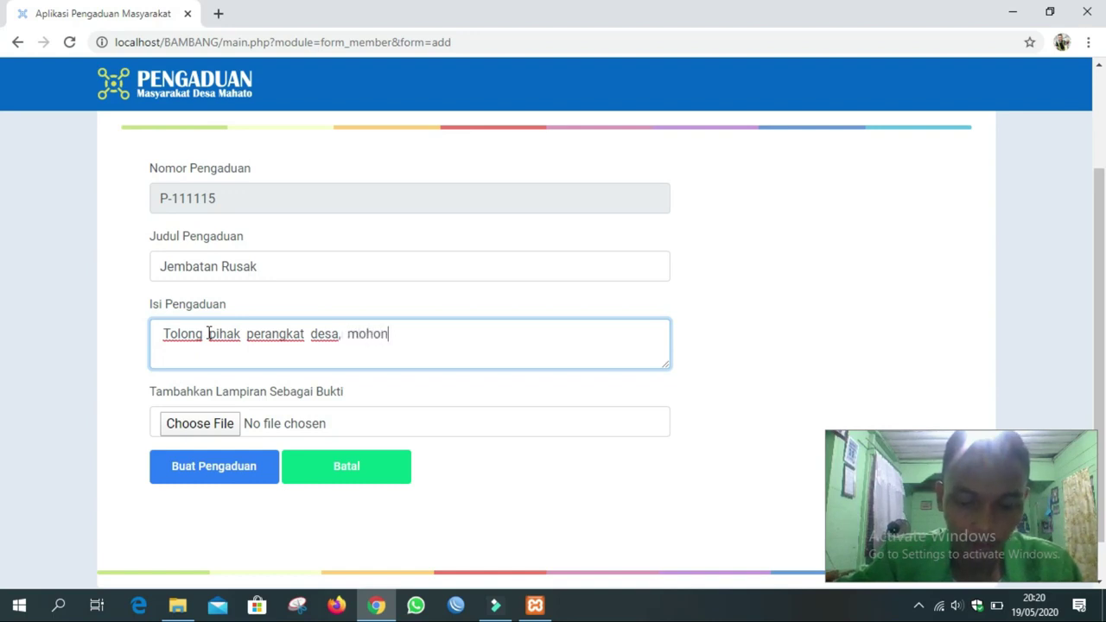
{"action": "type", "text": " diperhat"}
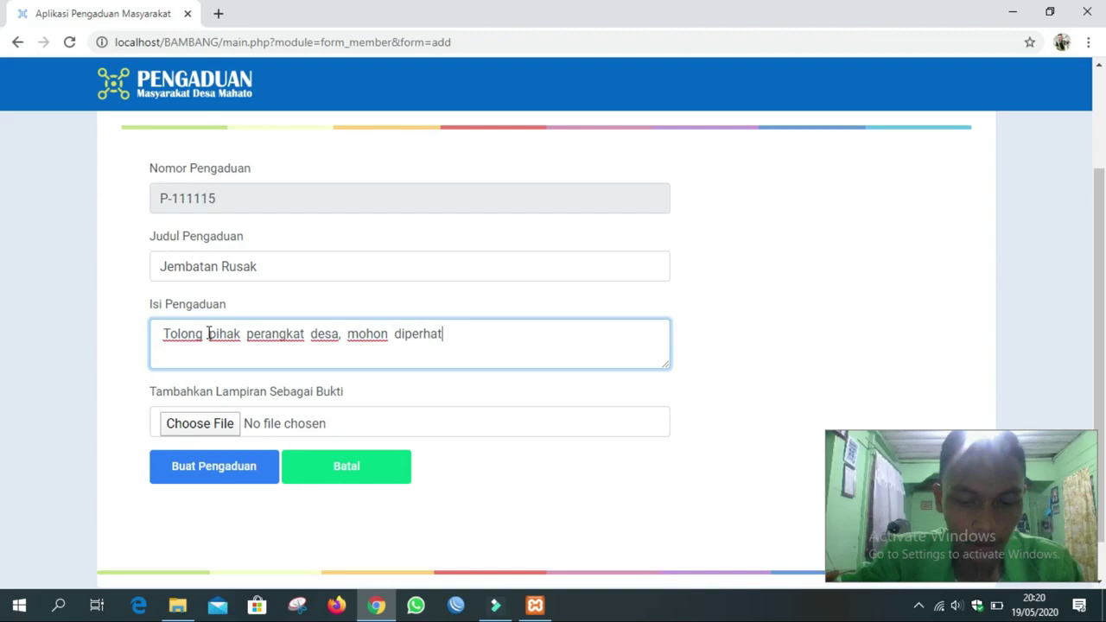
{"action": "type", "text": "ikan"}
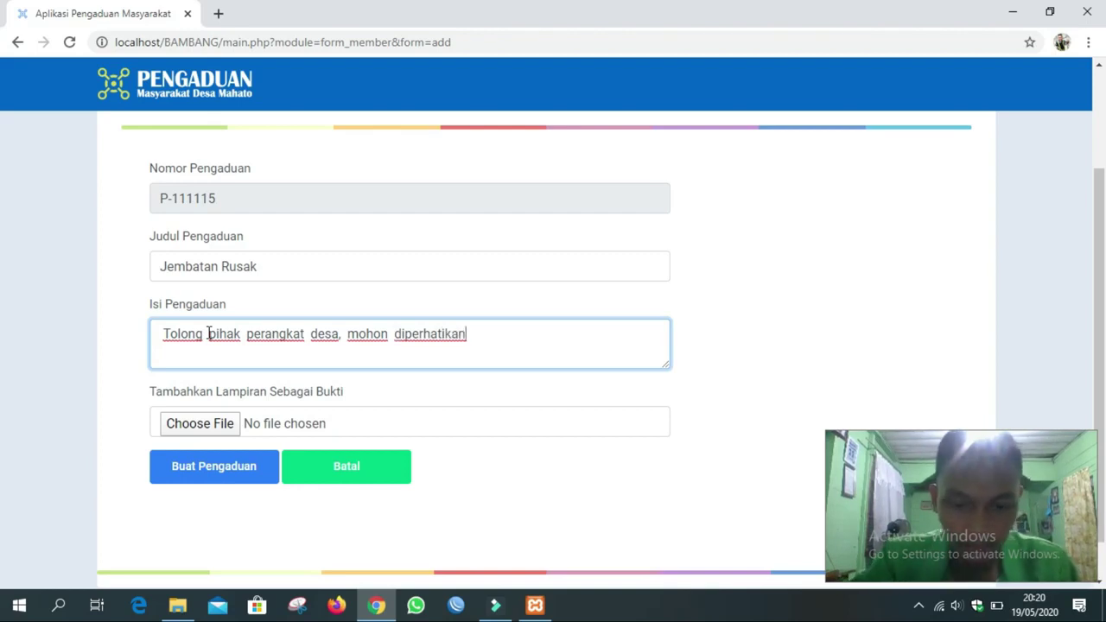
{"action": "type", "text": " jembata"}
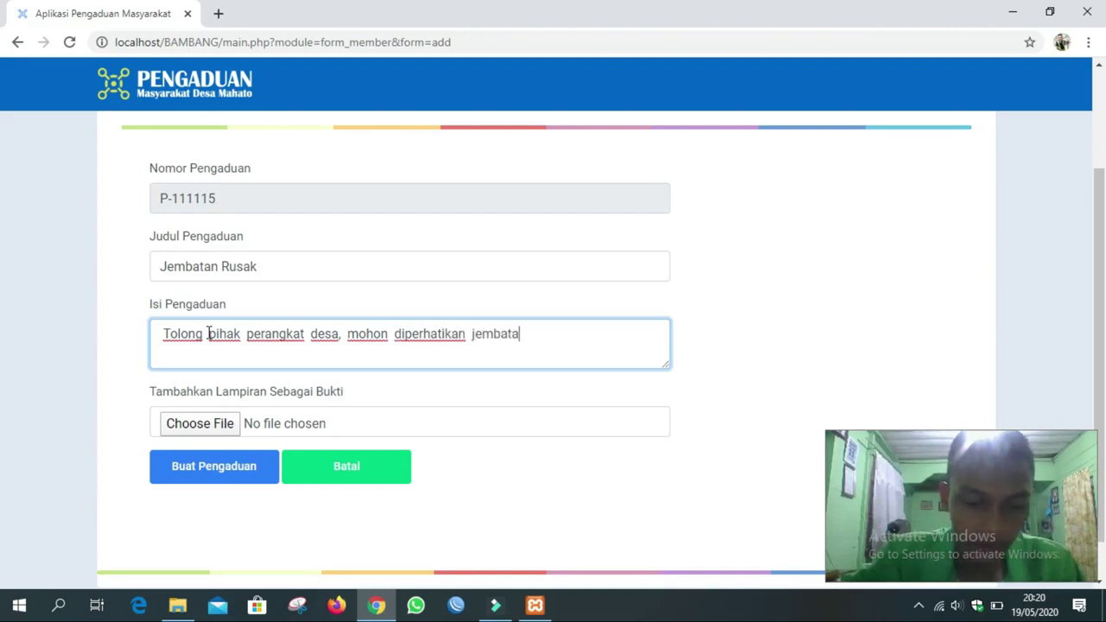
{"action": "type", "text": "n yang be"}
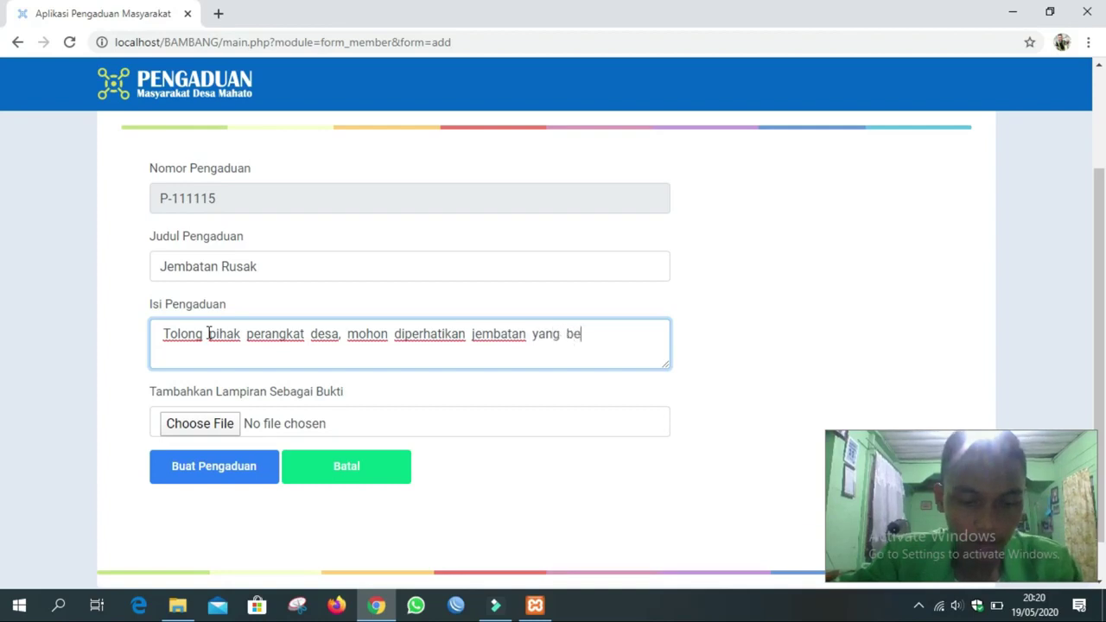
{"action": "type", "text": "rada di da erah"}
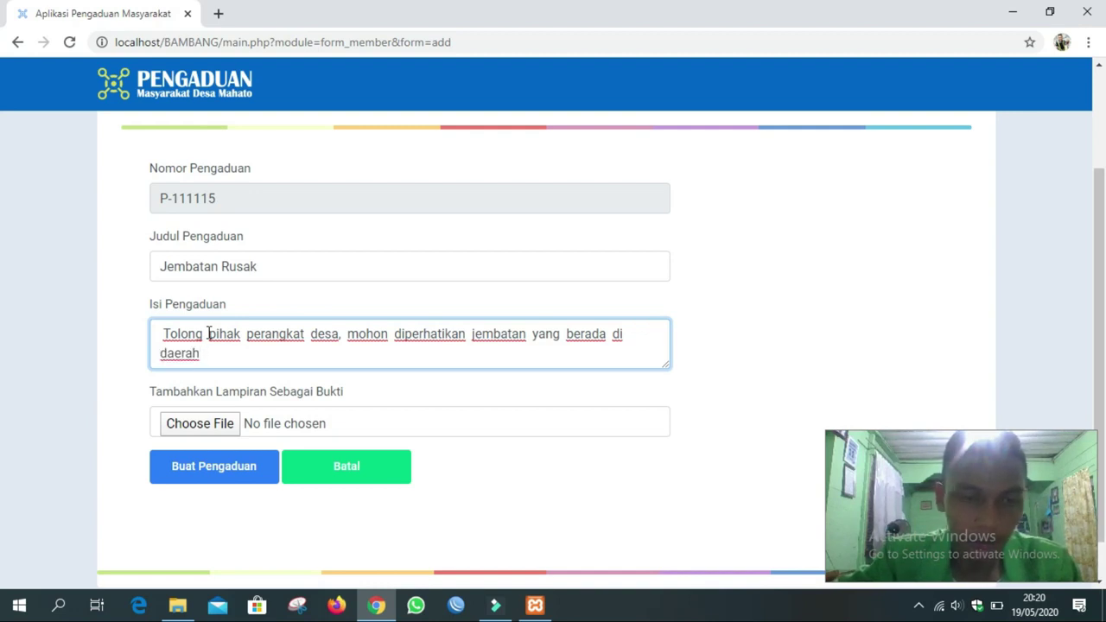
{"action": "type", "text": " KM37."}
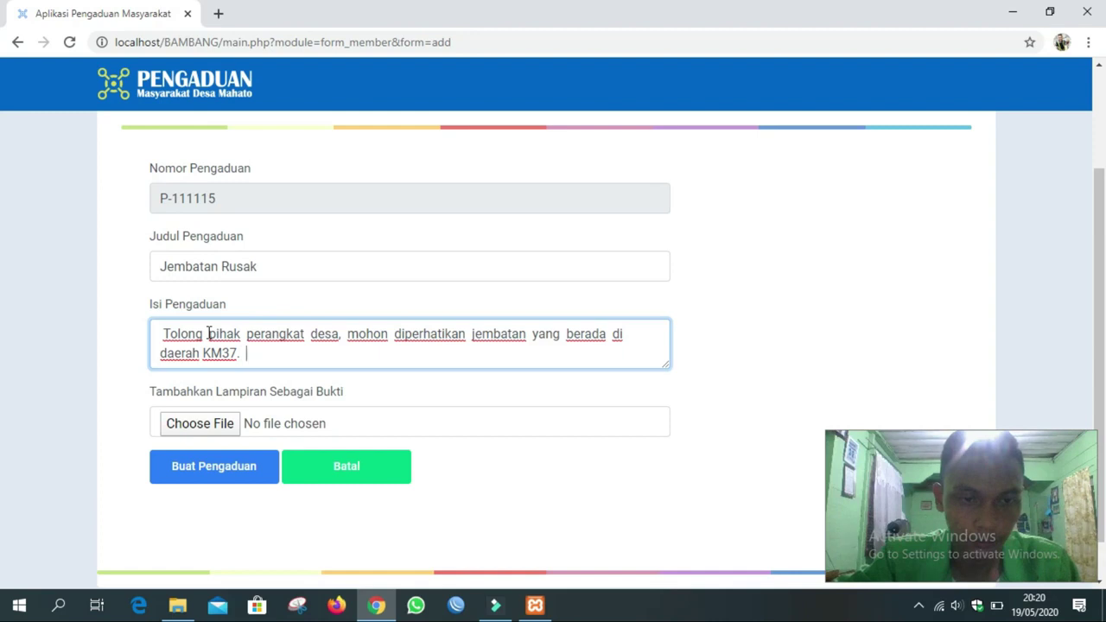
{"action": "type", "text": "Jembatan tersebut sudah mulai "}
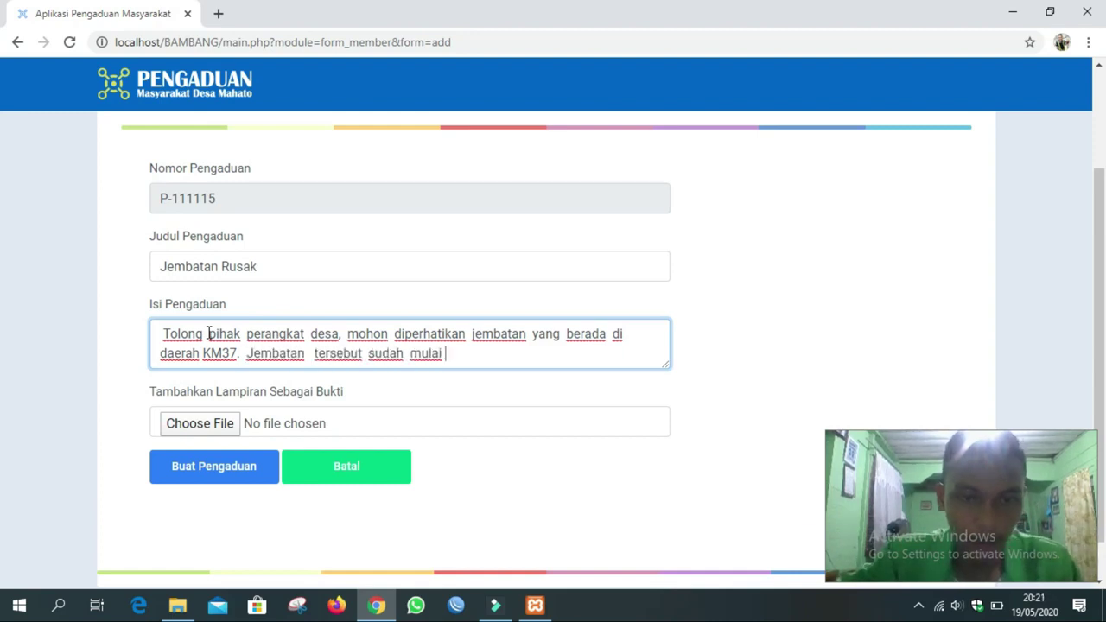
{"action": "type", "text": "roboh"}
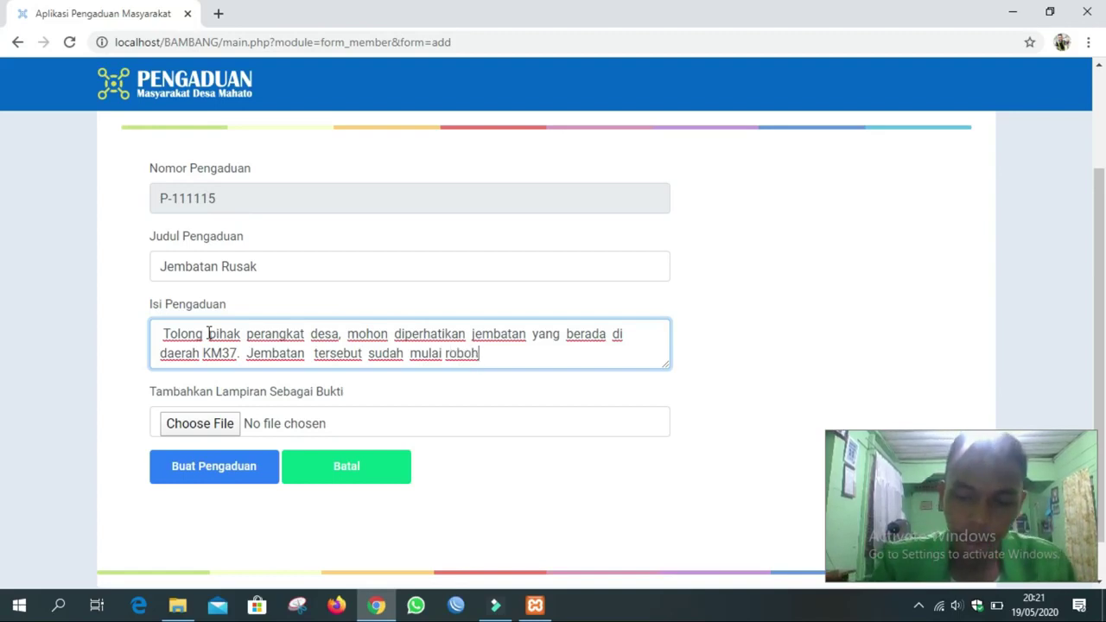
{"action": "type", "text": "."}
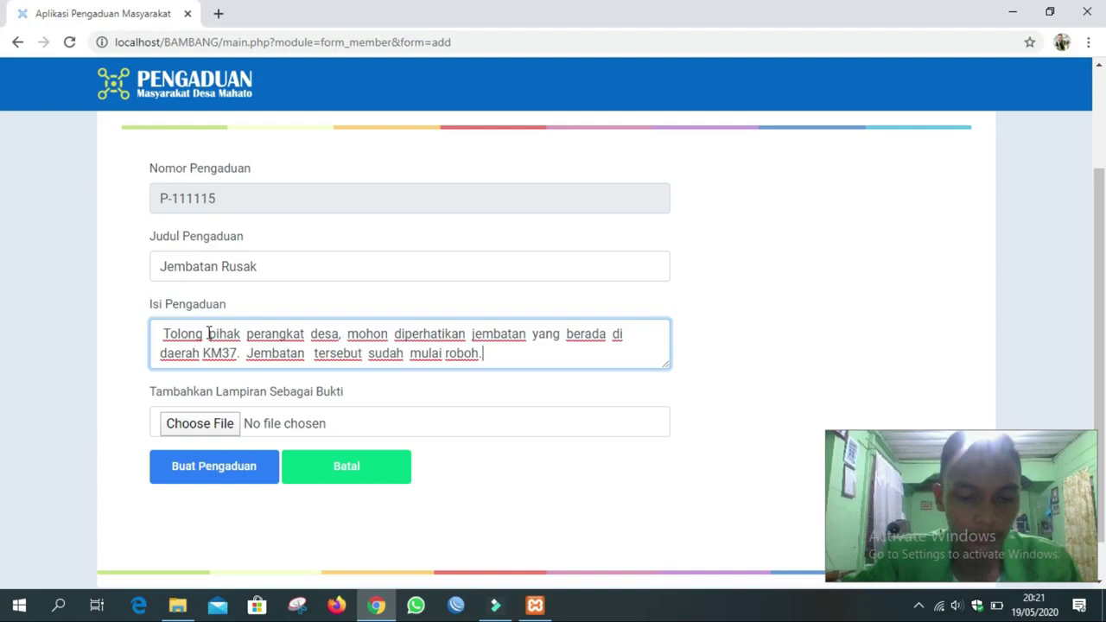
{"action": "type", "text": " Teri"}
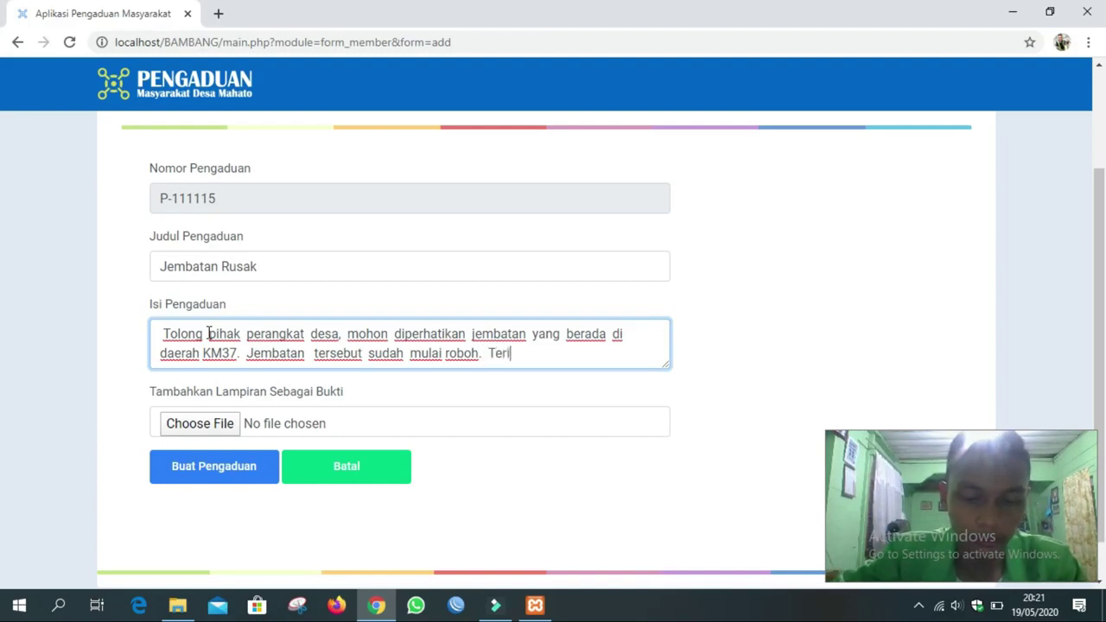
{"action": "type", "text": "makasih..."}
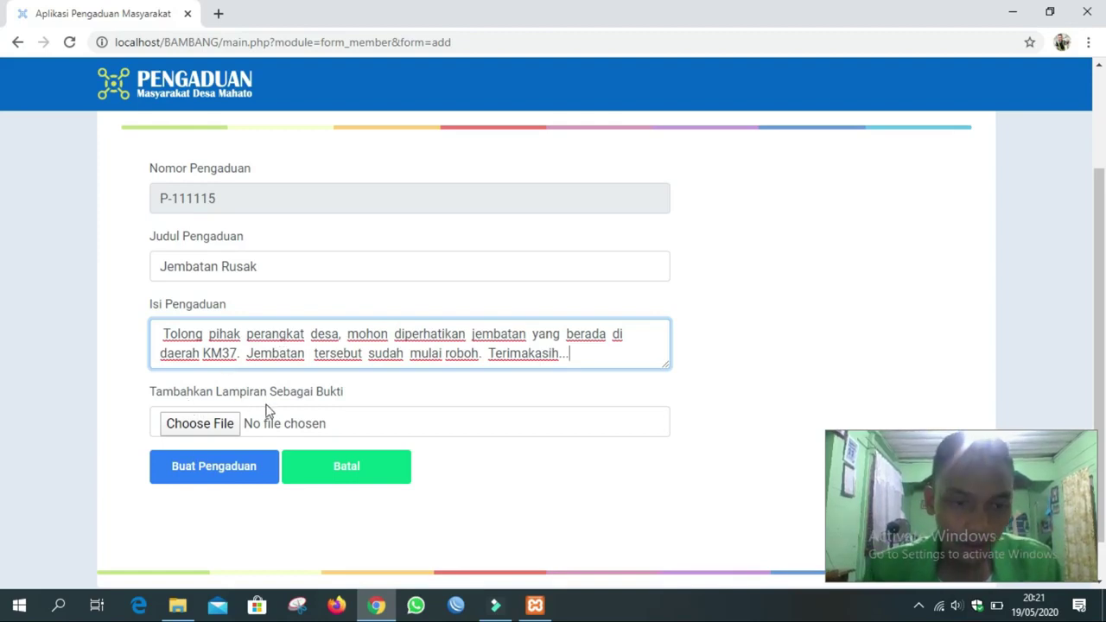
{"action": "scroll", "coordinate": [266, 413], "scroll_direction": "down", "scroll_amount": 1}
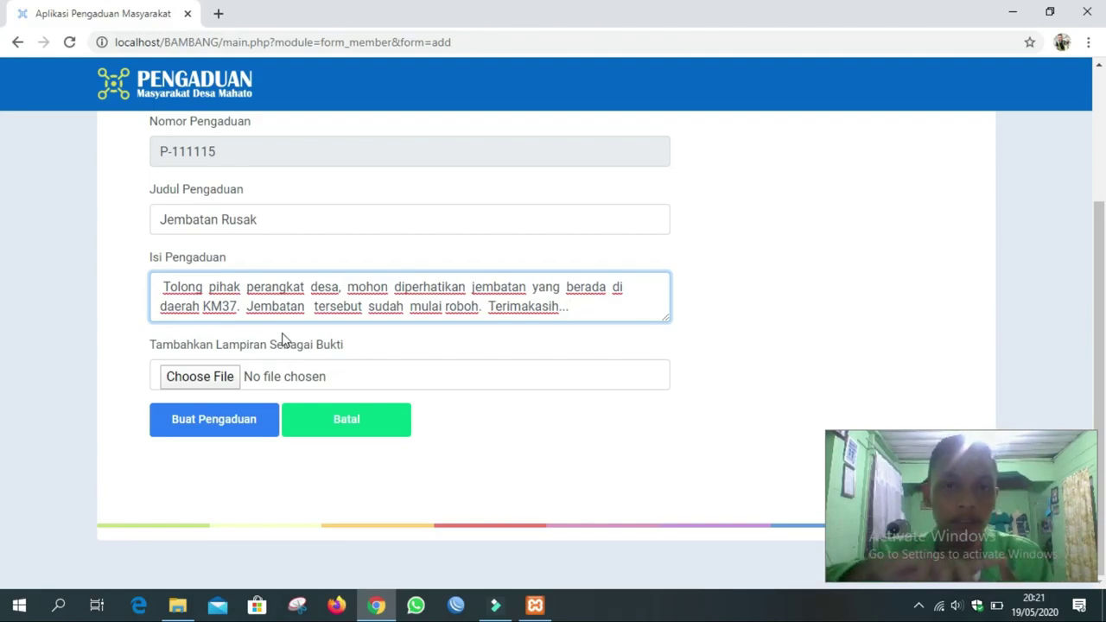
Attach WhatsApp Image 2019-08-03 at 16.48.01(1).jpeg from Pictures > Project Labor via Choose File.
{"action": "left_click", "coordinate": [202, 380]}
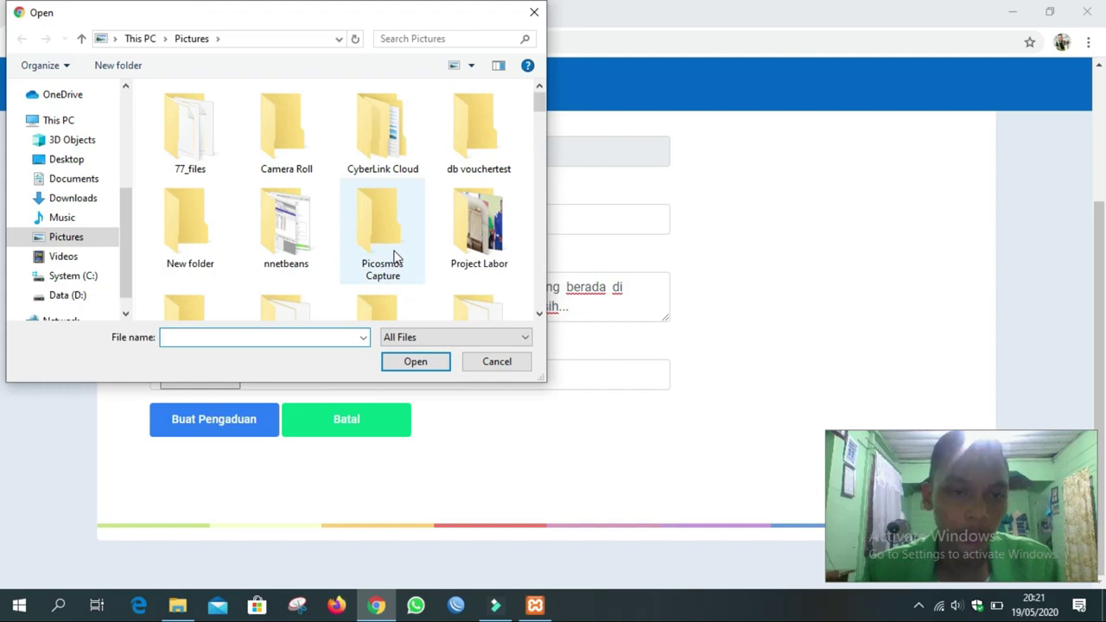
{"action": "scroll", "coordinate": [390, 261], "scroll_direction": "down", "scroll_amount": 2}
{"action": "scroll", "coordinate": [394, 258], "scroll_direction": "down", "scroll_amount": 1}
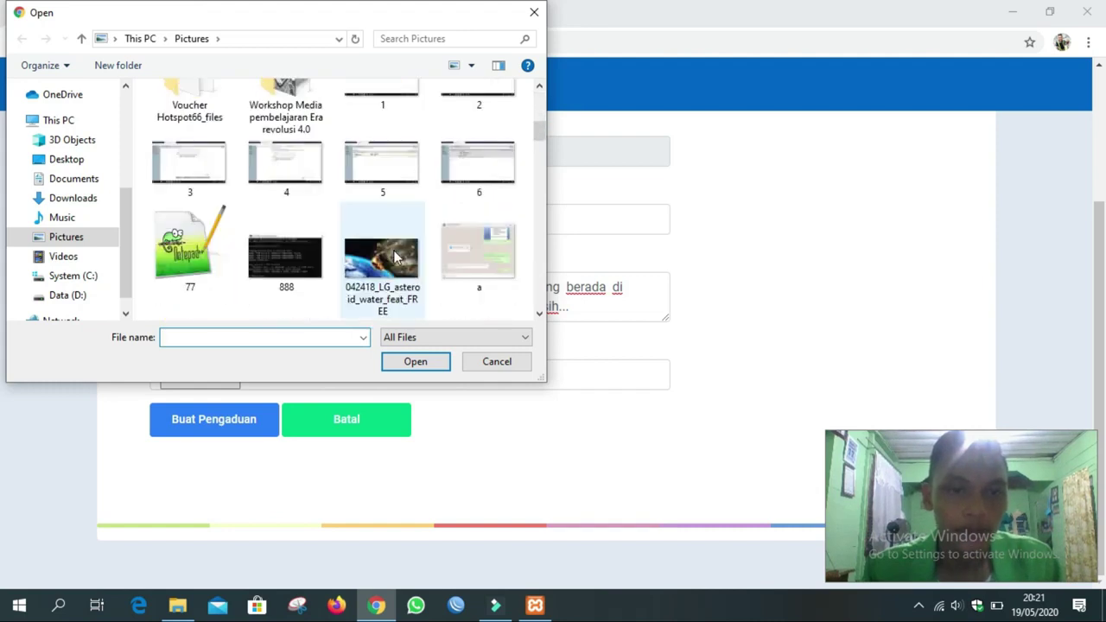
{"action": "scroll", "coordinate": [394, 257], "scroll_direction": "up", "scroll_amount": 1}
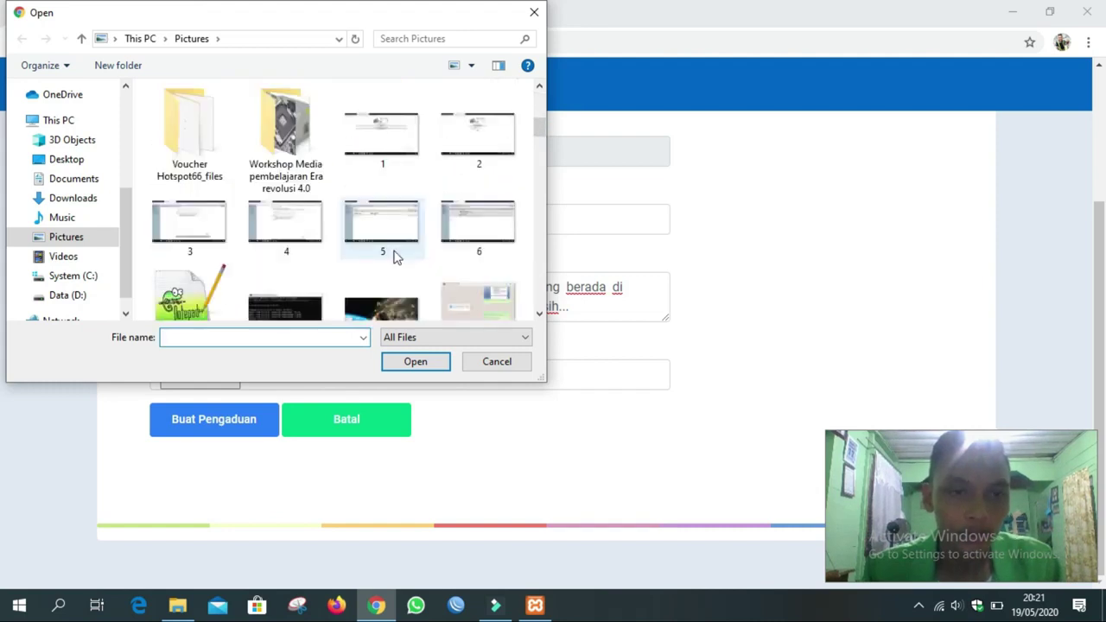
{"action": "scroll", "coordinate": [394, 257], "scroll_direction": "up", "scroll_amount": 2}
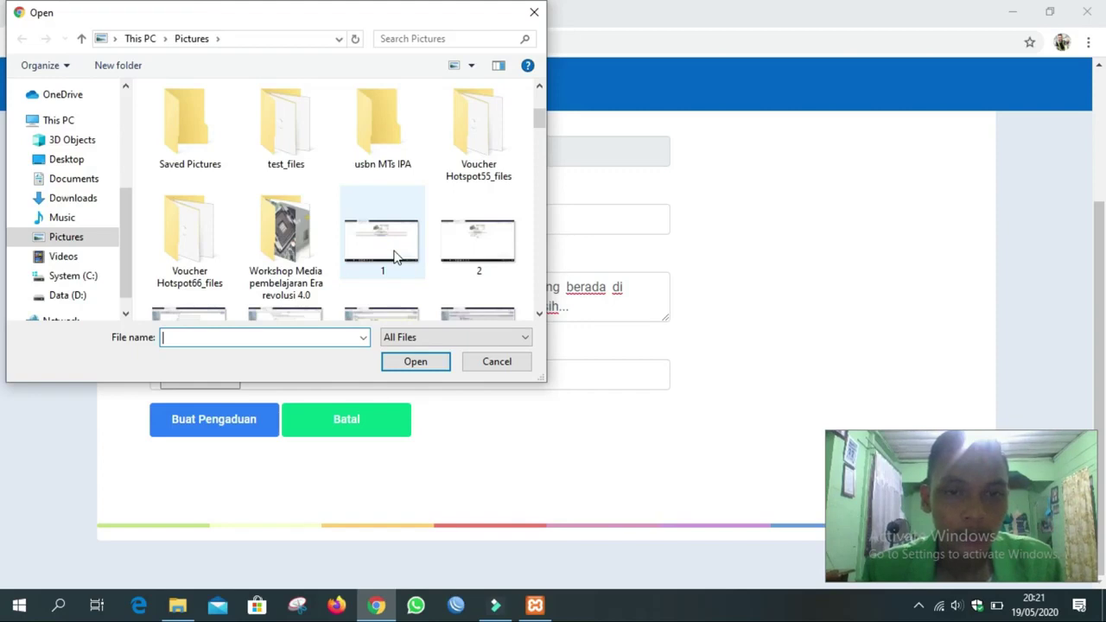
{"action": "scroll", "coordinate": [427, 273], "scroll_direction": "down", "scroll_amount": 1}
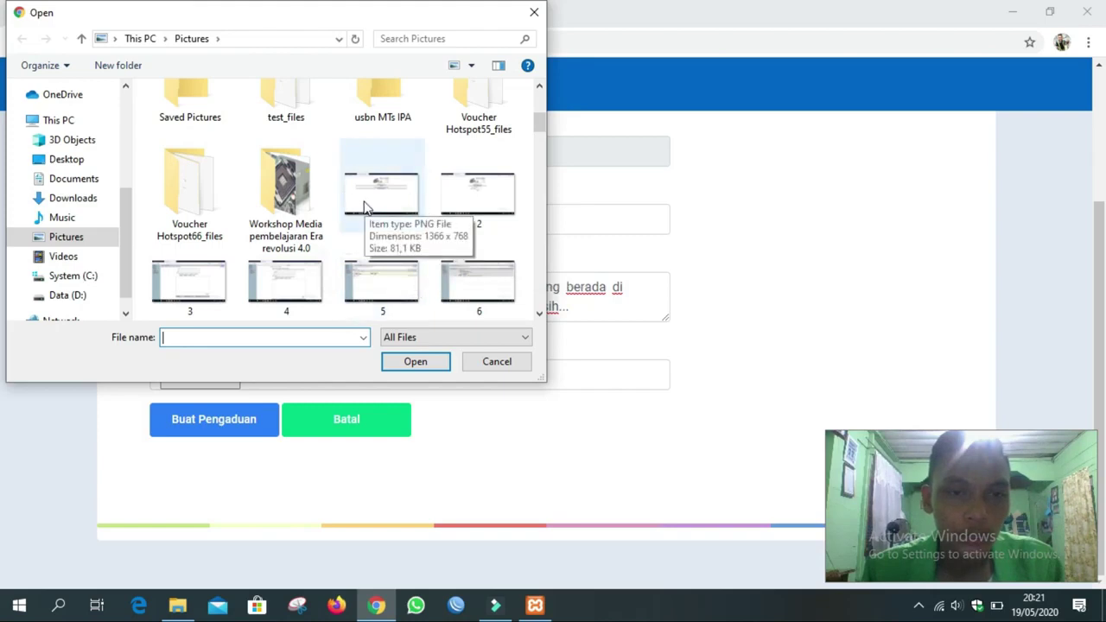
{"action": "scroll", "coordinate": [437, 168], "scroll_direction": "up", "scroll_amount": 3}
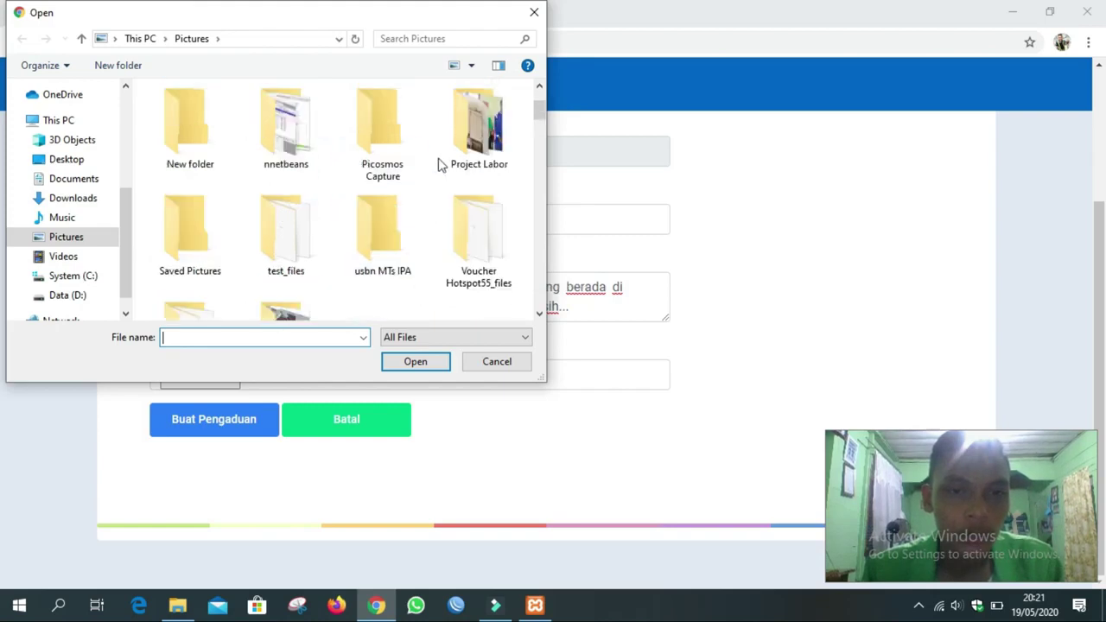
{"action": "double_click", "coordinate": [484, 134]}
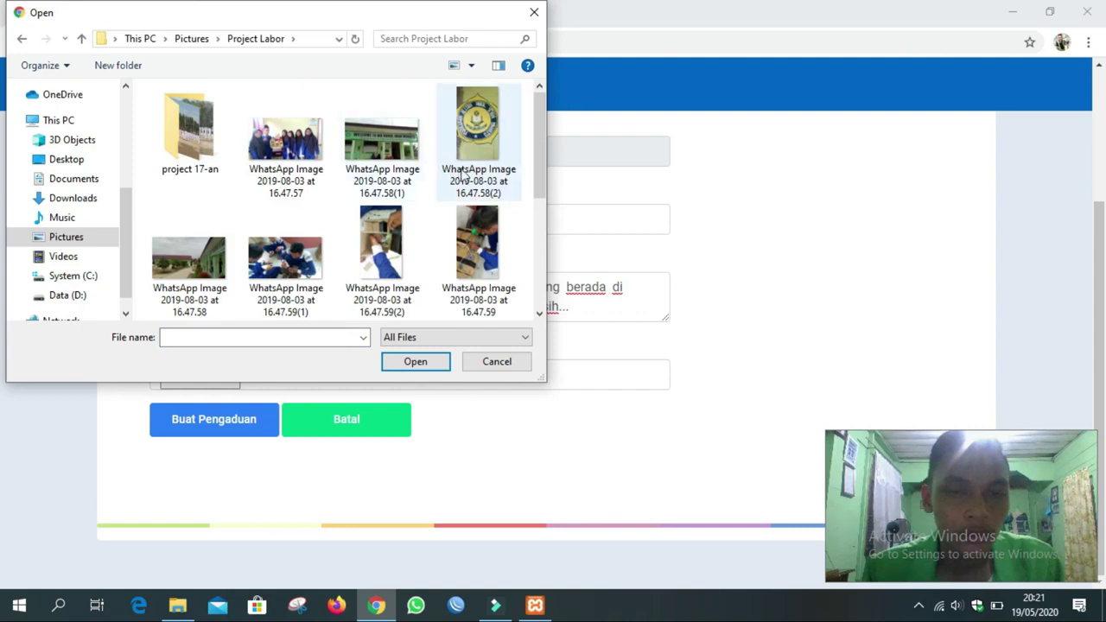
{"action": "scroll", "coordinate": [413, 166], "scroll_direction": "down", "scroll_amount": 3}
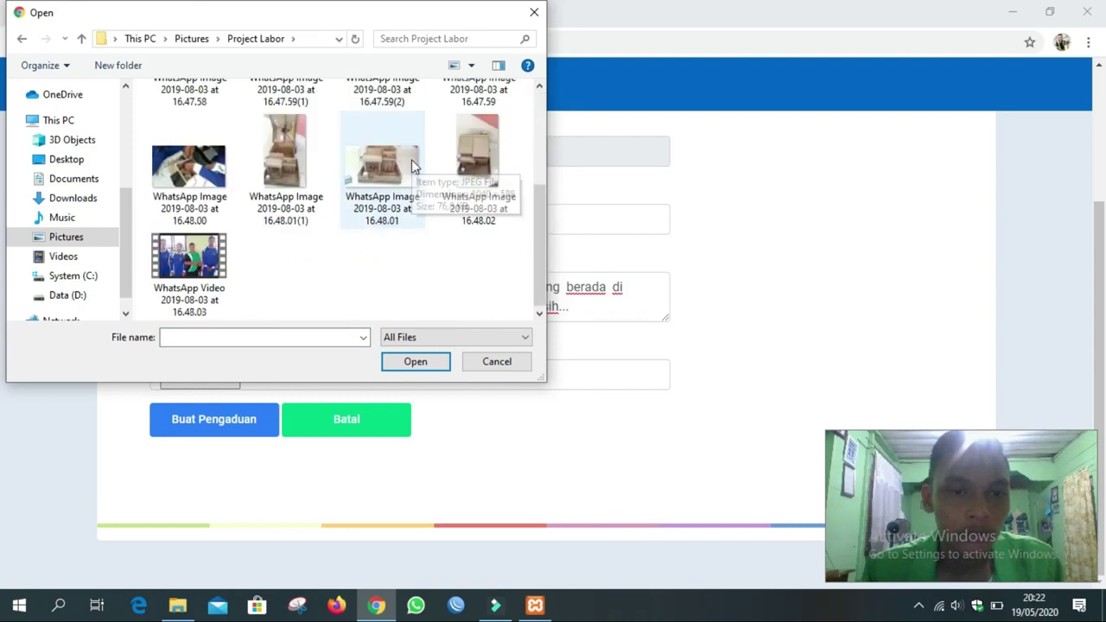
{"action": "scroll", "coordinate": [410, 168], "scroll_direction": "up", "scroll_amount": 3}
{"action": "scroll", "coordinate": [408, 168], "scroll_direction": "down", "scroll_amount": 2}
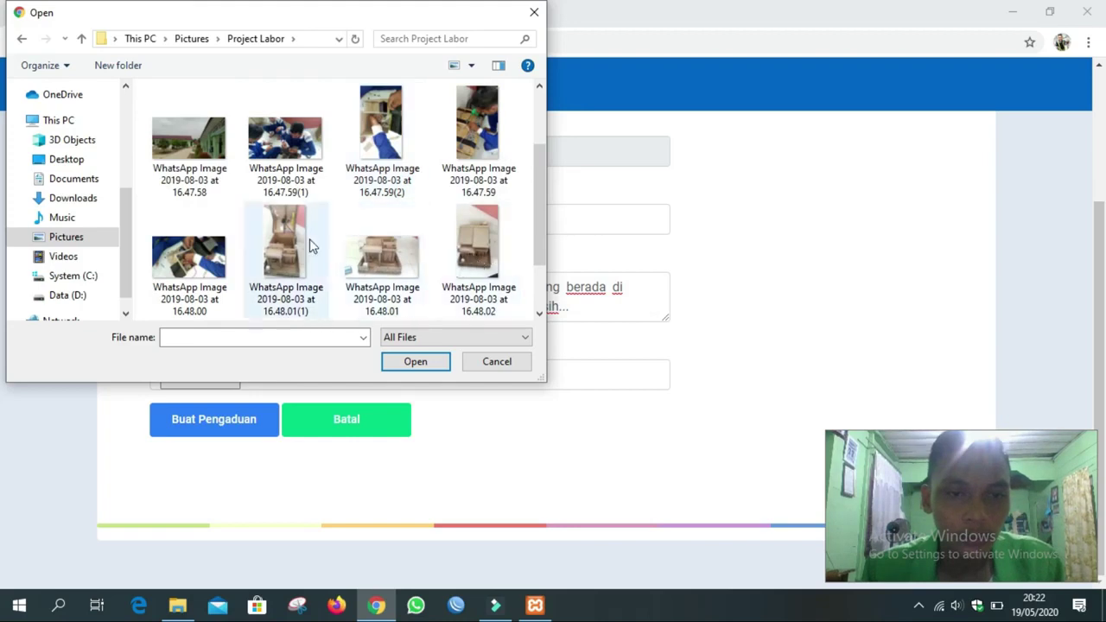
{"action": "double_click", "coordinate": [282, 251]}
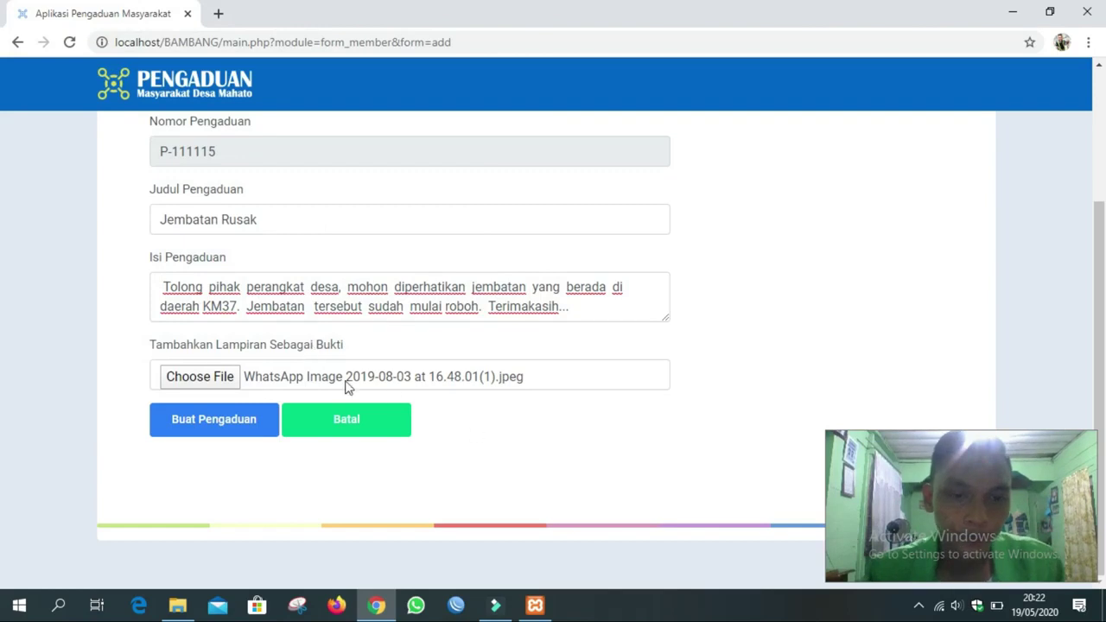
Submit the complaint and verify the new row: P-111115, Jembatan Rusak, 19 Mei 2020, Diproses.
{"action": "left_click", "coordinate": [214, 421]}
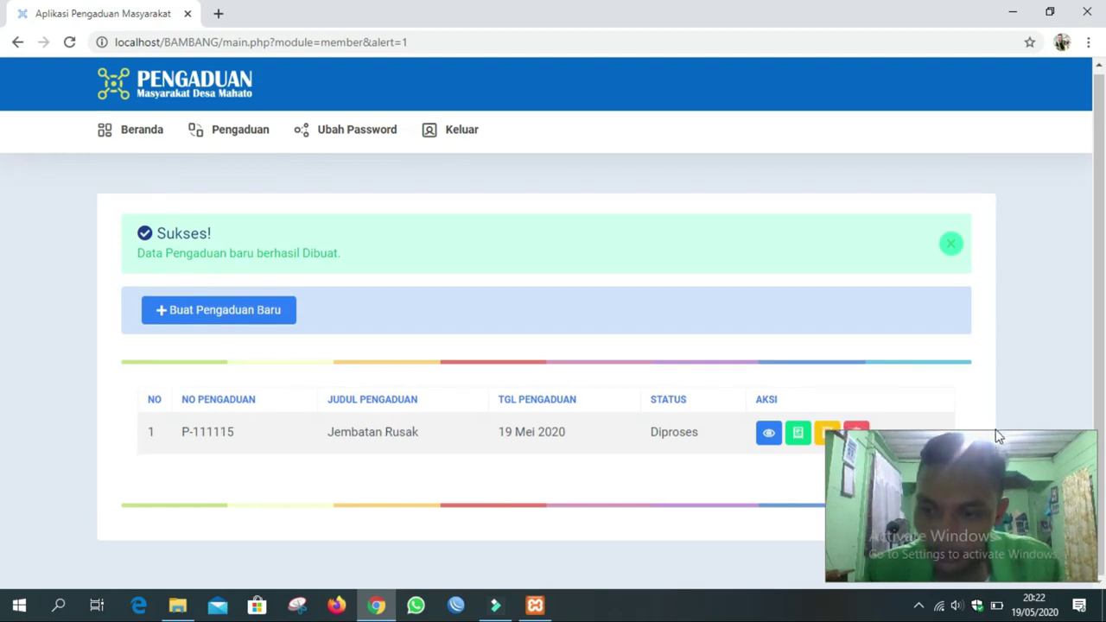
{"action": "left_click_drag", "start_coordinate": [996, 429], "coordinate": [1017, 498]}
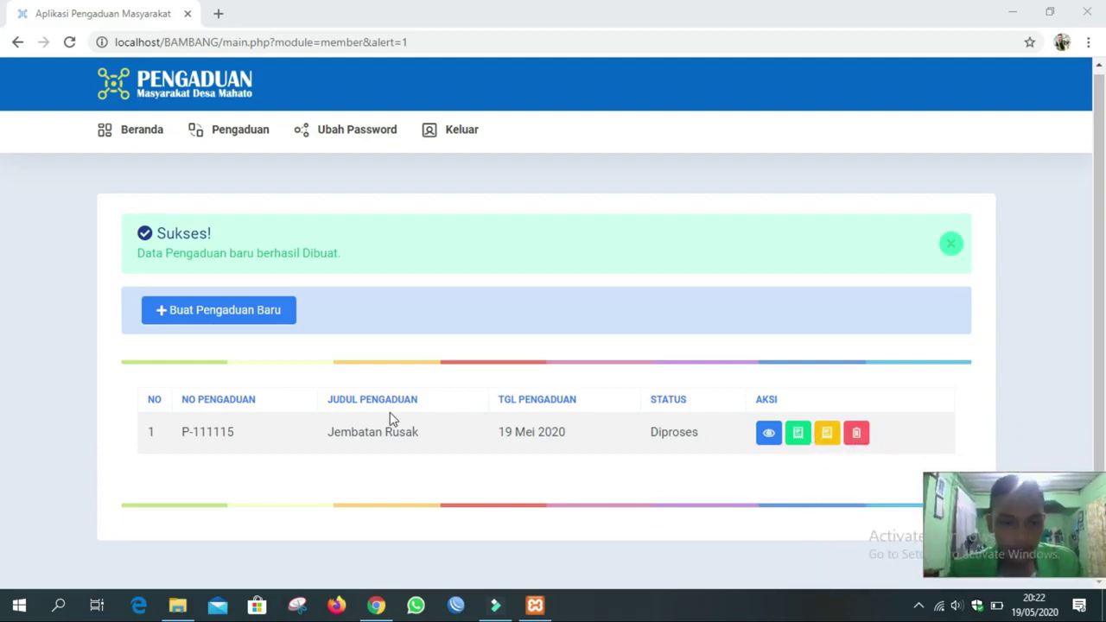
{"action": "left_click_drag", "start_coordinate": [179, 441], "coordinate": [235, 435]}
{"action": "left_click_drag", "start_coordinate": [329, 432], "coordinate": [421, 443]}
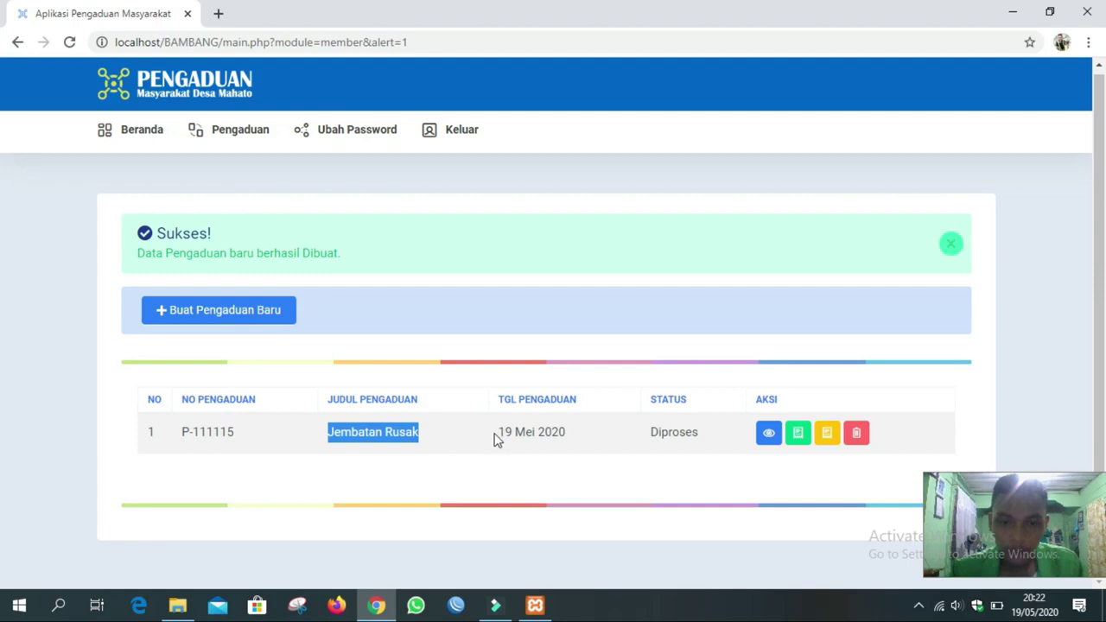
{"action": "left_click_drag", "start_coordinate": [499, 437], "coordinate": [701, 447]}
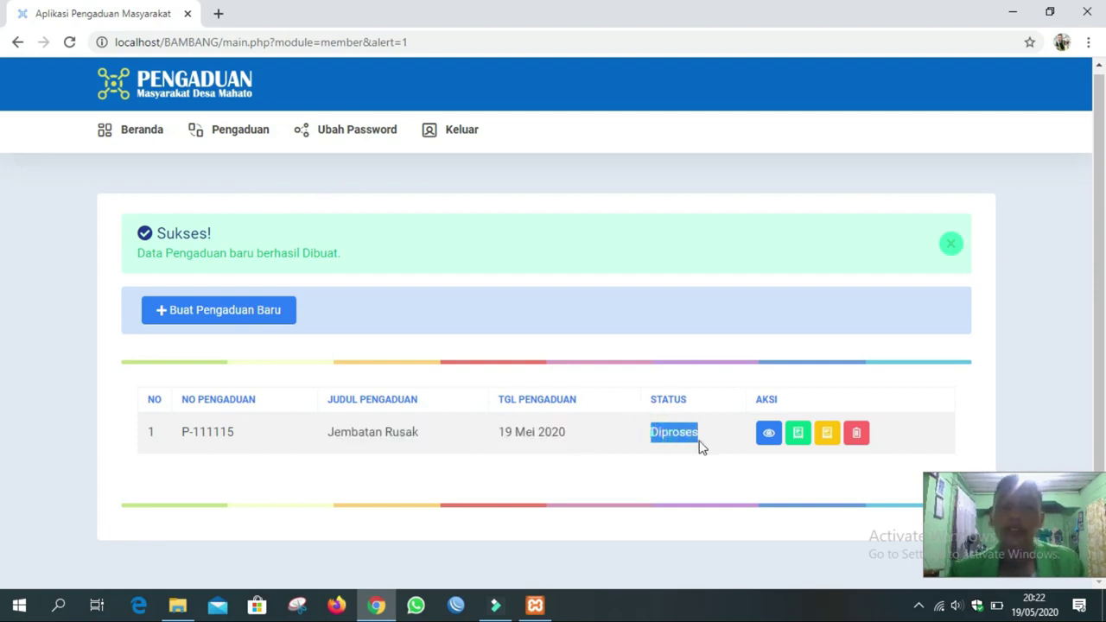
{"action": "left_click", "coordinate": [767, 461]}
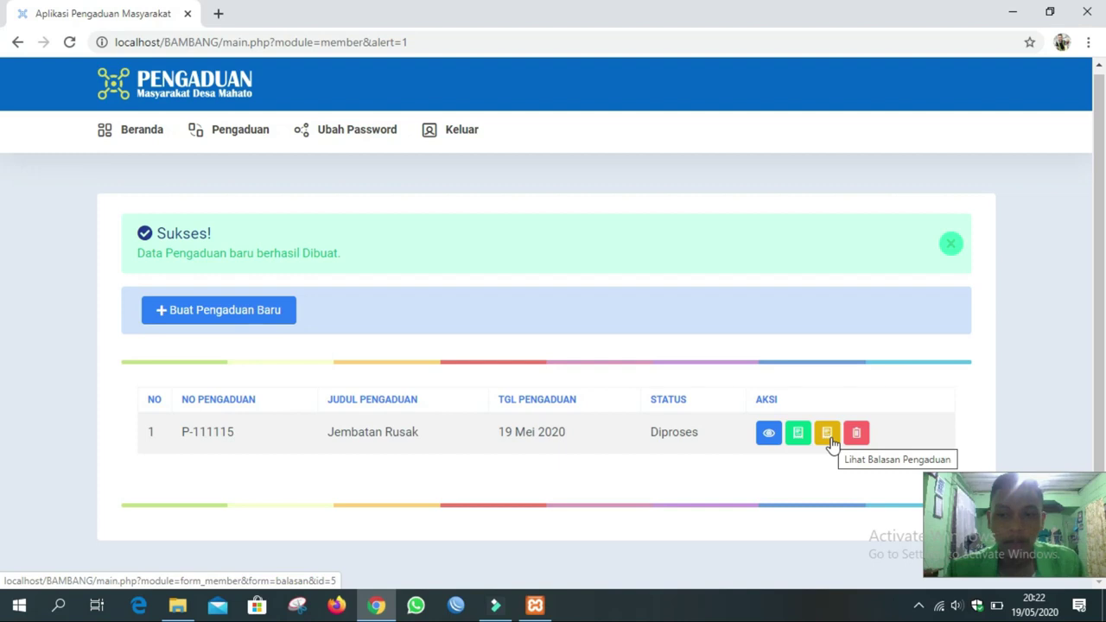
View complaint P-111115's detail page briefly, then return to the complaint list.
{"action": "left_click", "coordinate": [769, 437]}
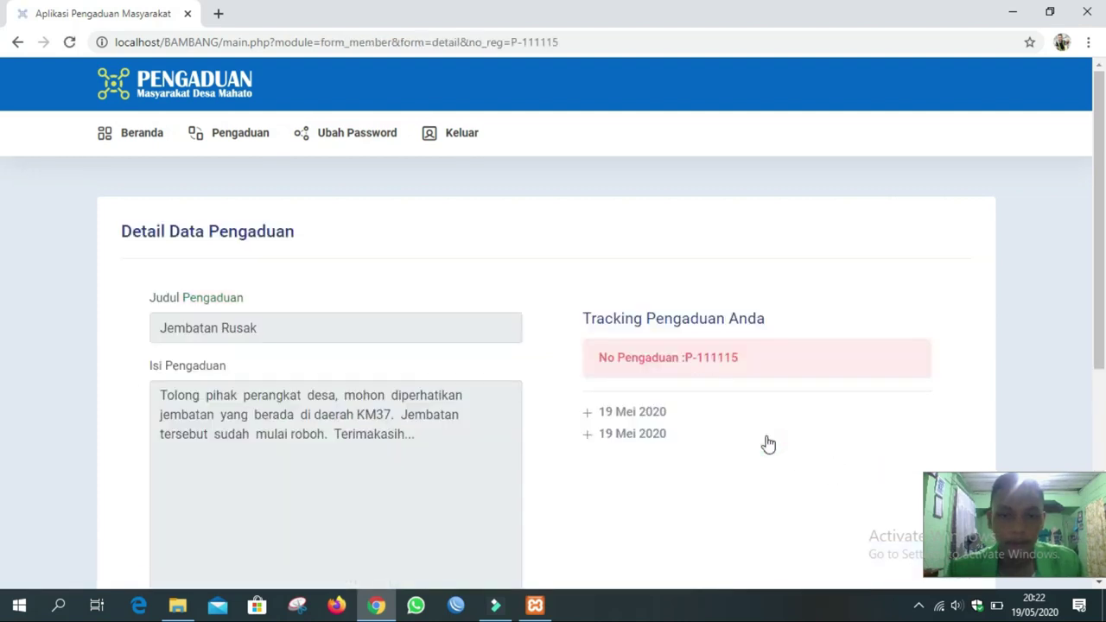
{"action": "scroll", "coordinate": [510, 381], "scroll_direction": "down", "scroll_amount": 2}
{"action": "scroll", "coordinate": [511, 380], "scroll_direction": "up", "scroll_amount": 2}
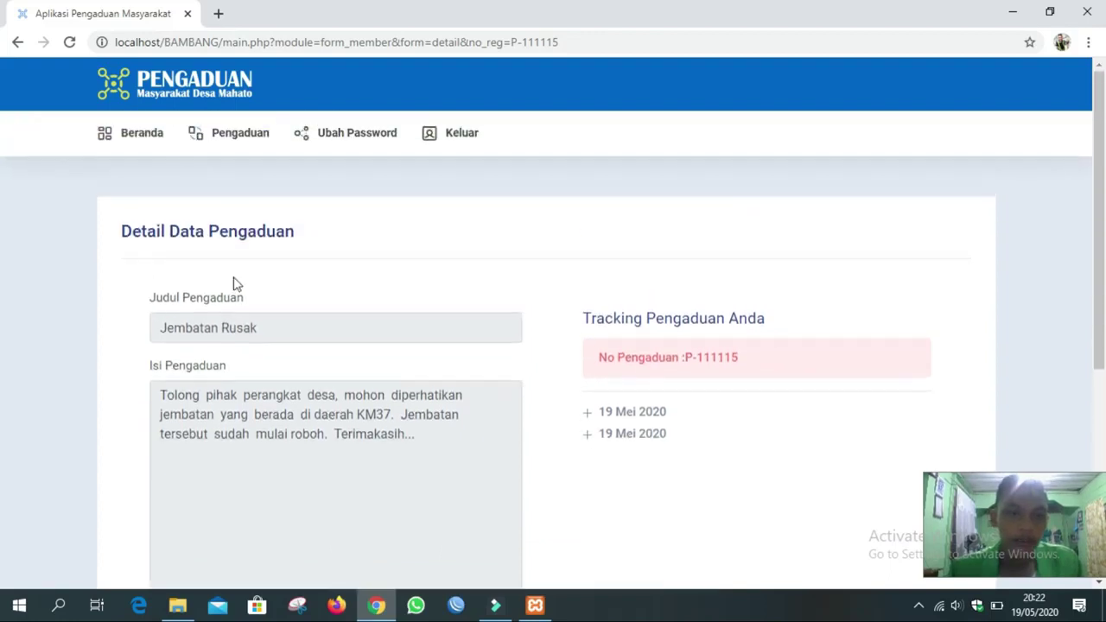
{"action": "left_click", "coordinate": [17, 40]}
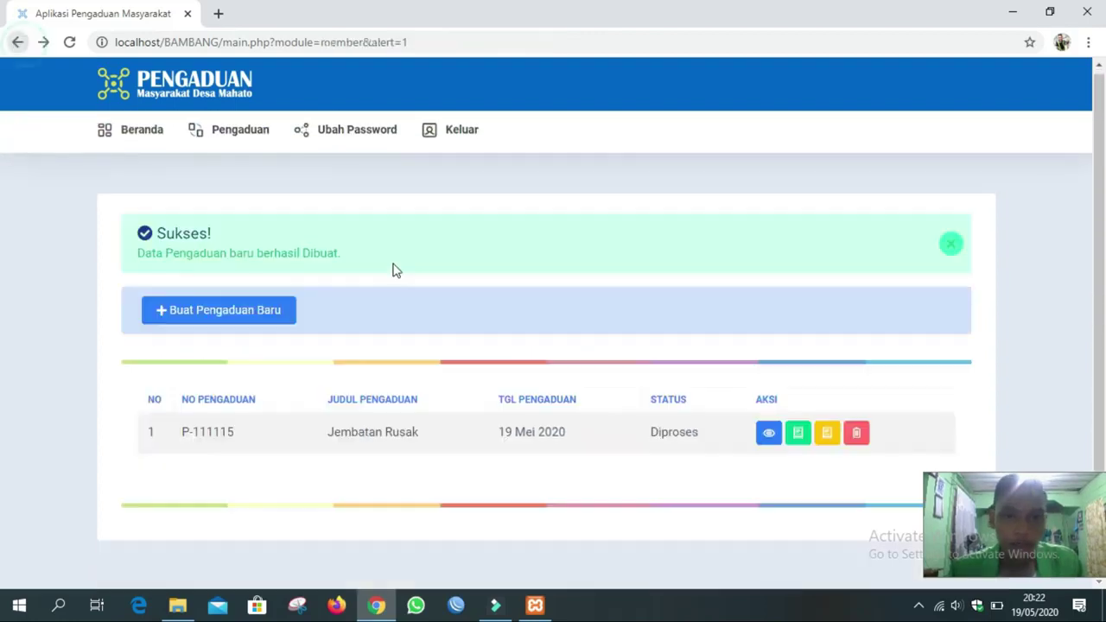
Reopen the Jembatan Rusak details, expand both 19 Mei 2020 tracking entries, then return to the list.
{"action": "left_click", "coordinate": [768, 435]}
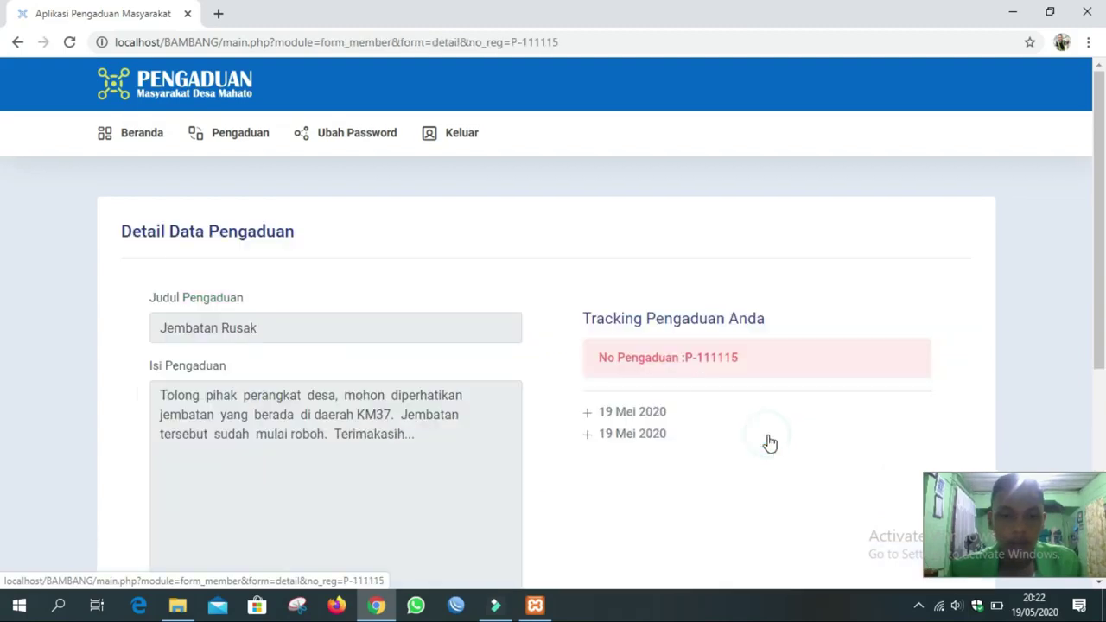
{"action": "scroll", "coordinate": [617, 340], "scroll_direction": "down", "scroll_amount": 2}
{"action": "scroll", "coordinate": [616, 348], "scroll_direction": "up", "scroll_amount": 1}
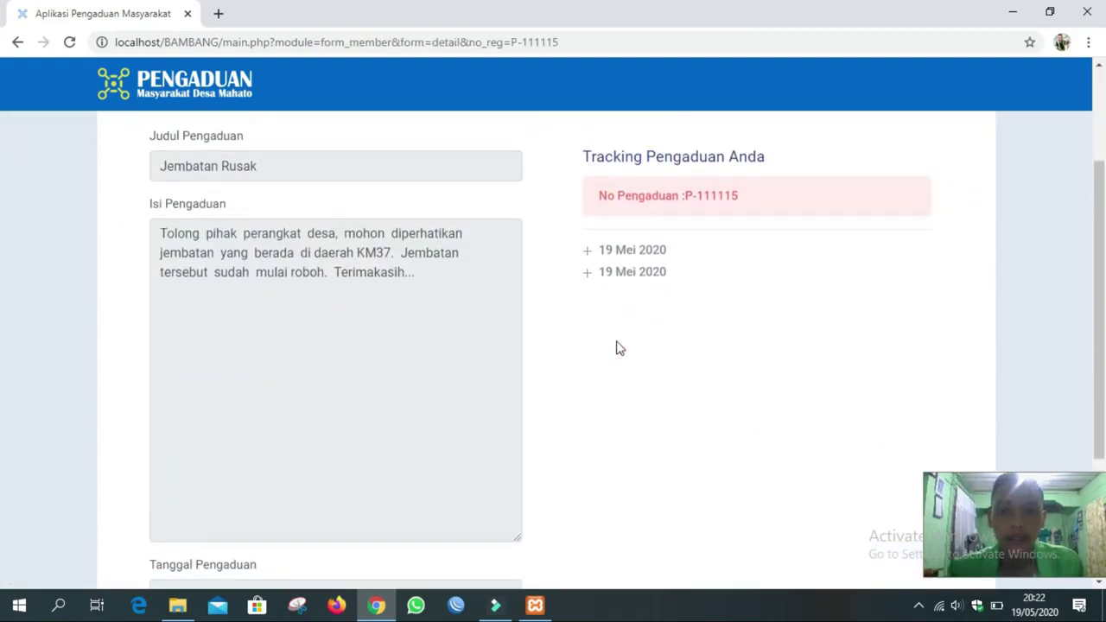
{"action": "left_click", "coordinate": [637, 259]}
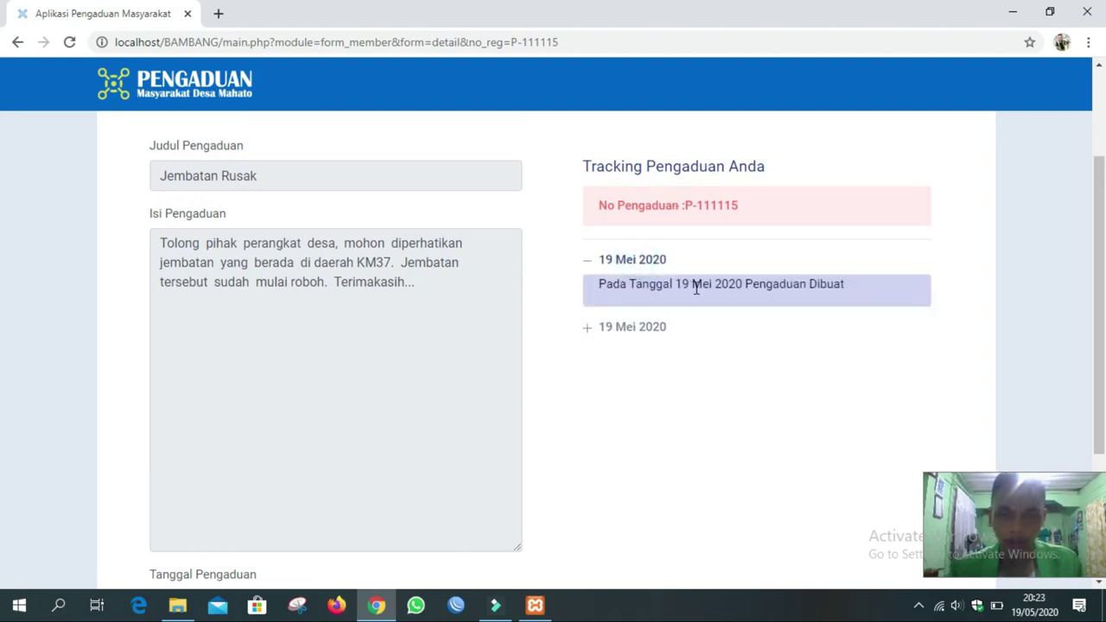
{"action": "left_click", "coordinate": [632, 328]}
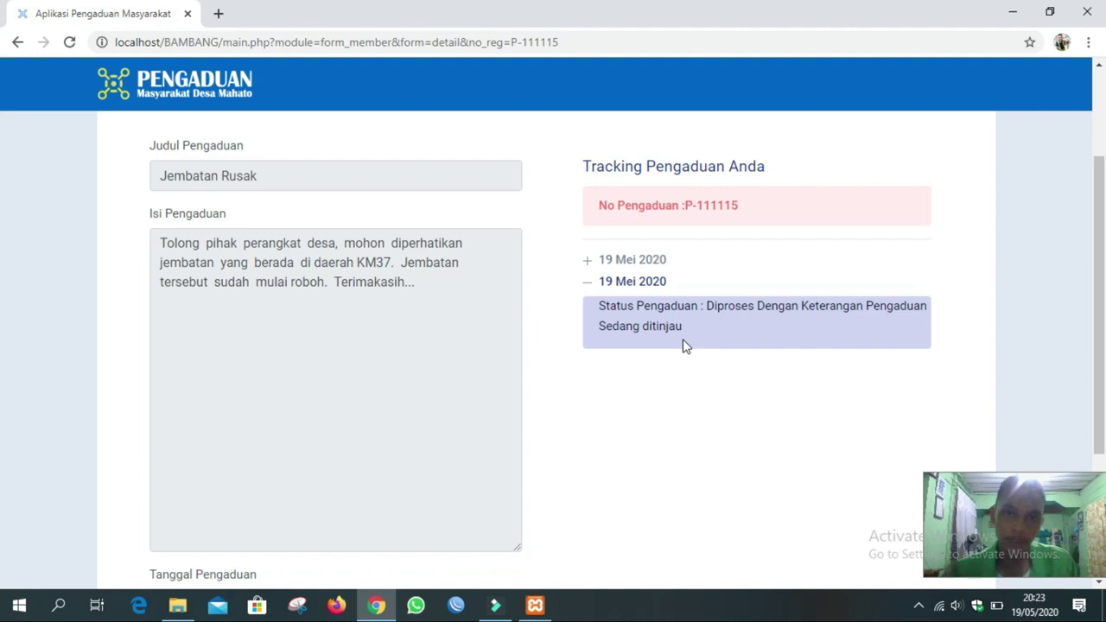
{"action": "scroll", "coordinate": [551, 363], "scroll_direction": "up", "scroll_amount": 2}
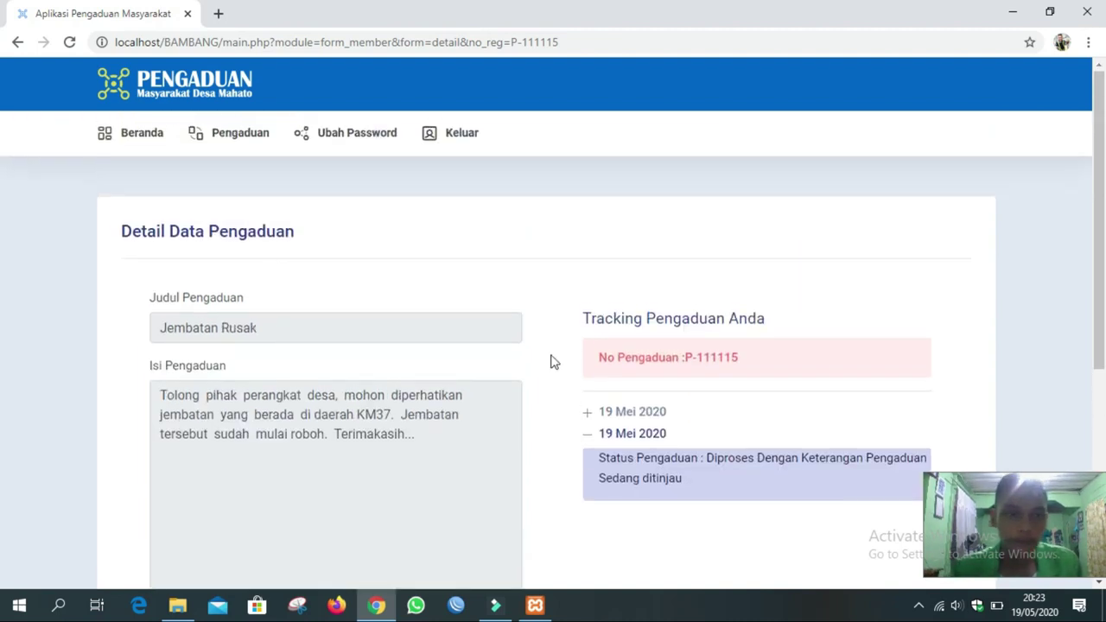
{"action": "left_click", "coordinate": [17, 42]}
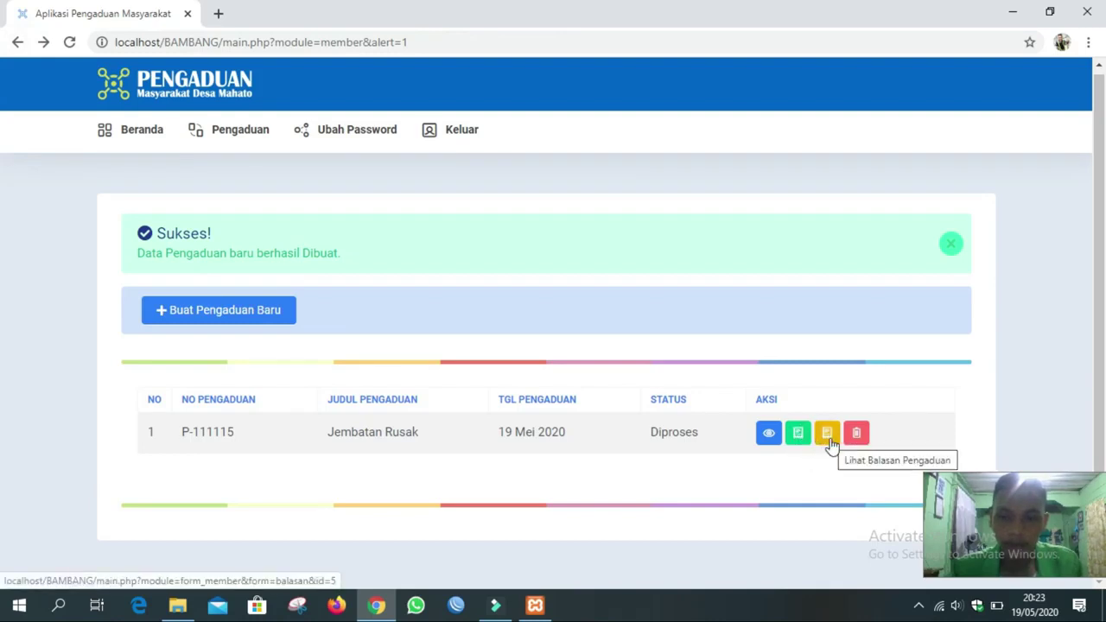
View the Jembatan Rusak reply page showing Admin Desa as responder, then go back.
{"action": "left_click", "coordinate": [828, 434]}
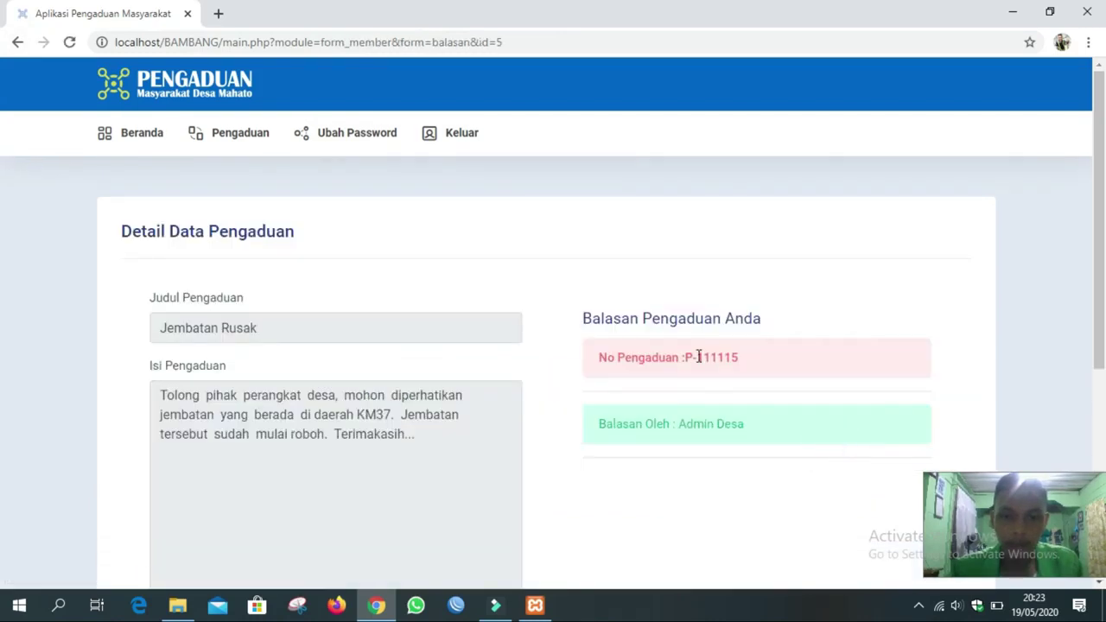
{"action": "scroll", "coordinate": [699, 356], "scroll_direction": "down", "scroll_amount": 2}
{"action": "scroll", "coordinate": [699, 356], "scroll_direction": "down", "scroll_amount": 1}
{"action": "scroll", "coordinate": [699, 356], "scroll_direction": "up", "scroll_amount": 3}
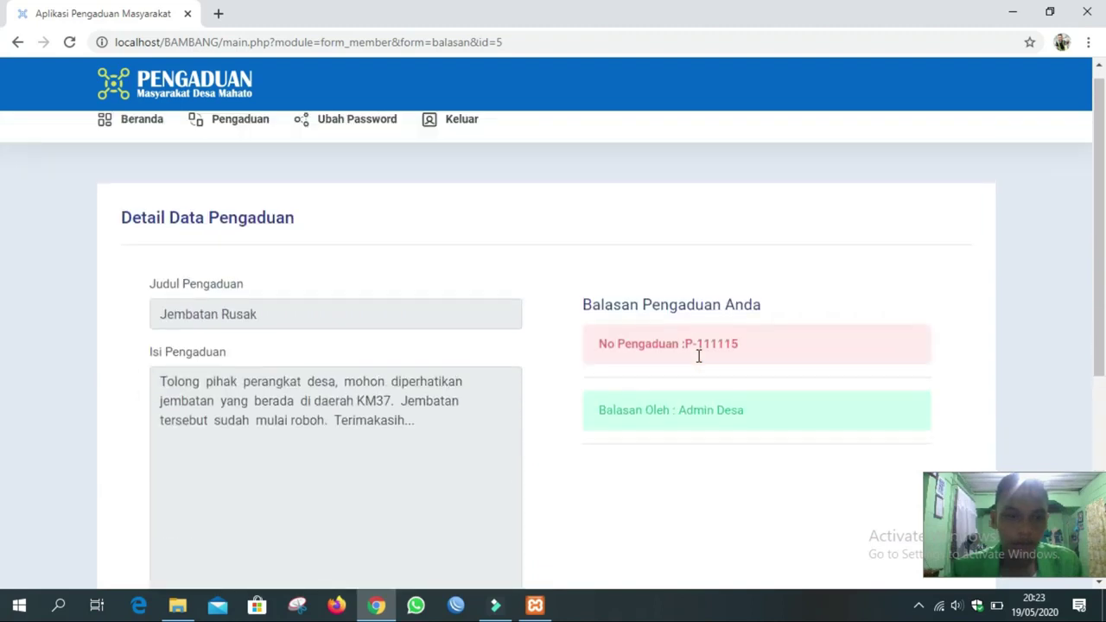
{"action": "scroll", "coordinate": [699, 356], "scroll_direction": "down", "scroll_amount": 1}
{"action": "scroll", "coordinate": [699, 356], "scroll_direction": "down", "scroll_amount": 2}
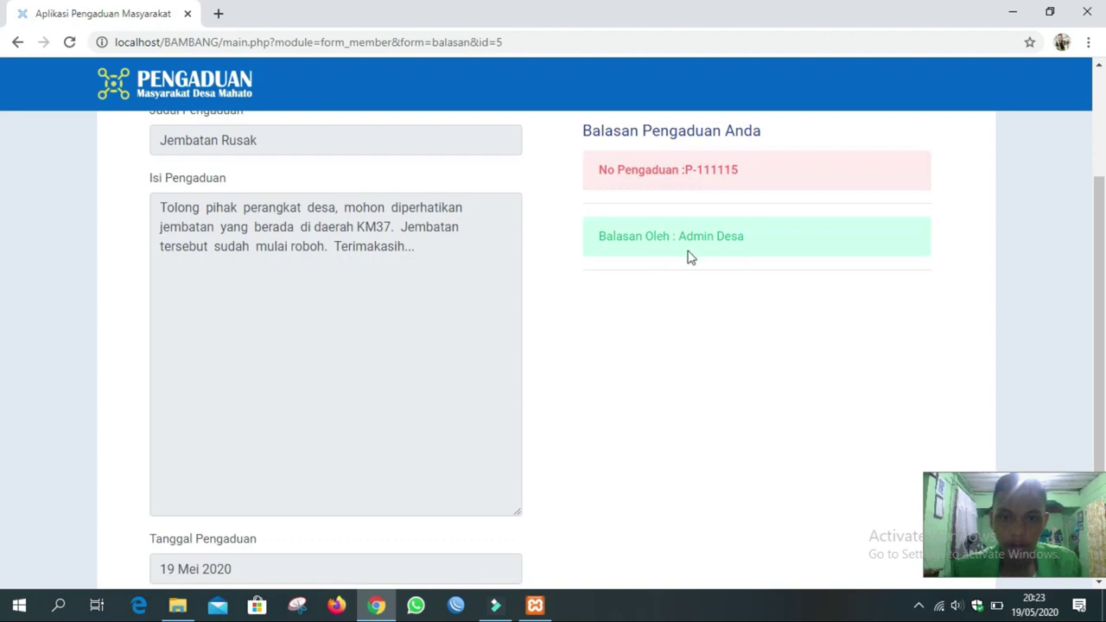
{"action": "scroll", "coordinate": [689, 257], "scroll_direction": "down", "scroll_amount": 2}
{"action": "scroll", "coordinate": [689, 257], "scroll_direction": "up", "scroll_amount": 3}
{"action": "scroll", "coordinate": [689, 258], "scroll_direction": "down", "scroll_amount": 3}
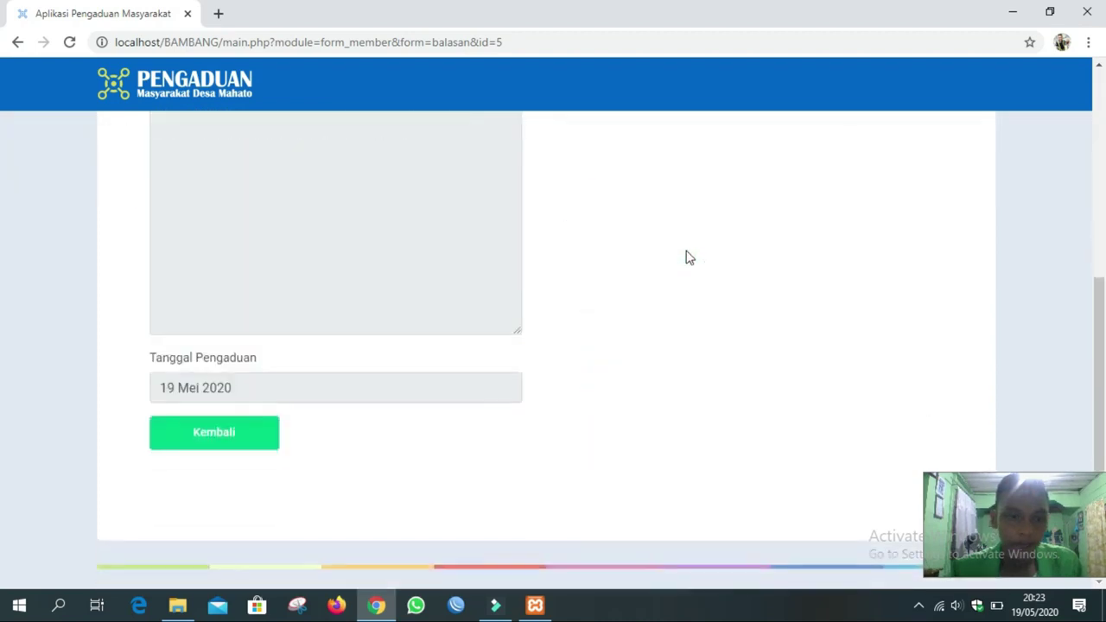
{"action": "scroll", "coordinate": [689, 258], "scroll_direction": "up", "scroll_amount": 1}
{"action": "scroll", "coordinate": [689, 258], "scroll_direction": "up", "scroll_amount": 4}
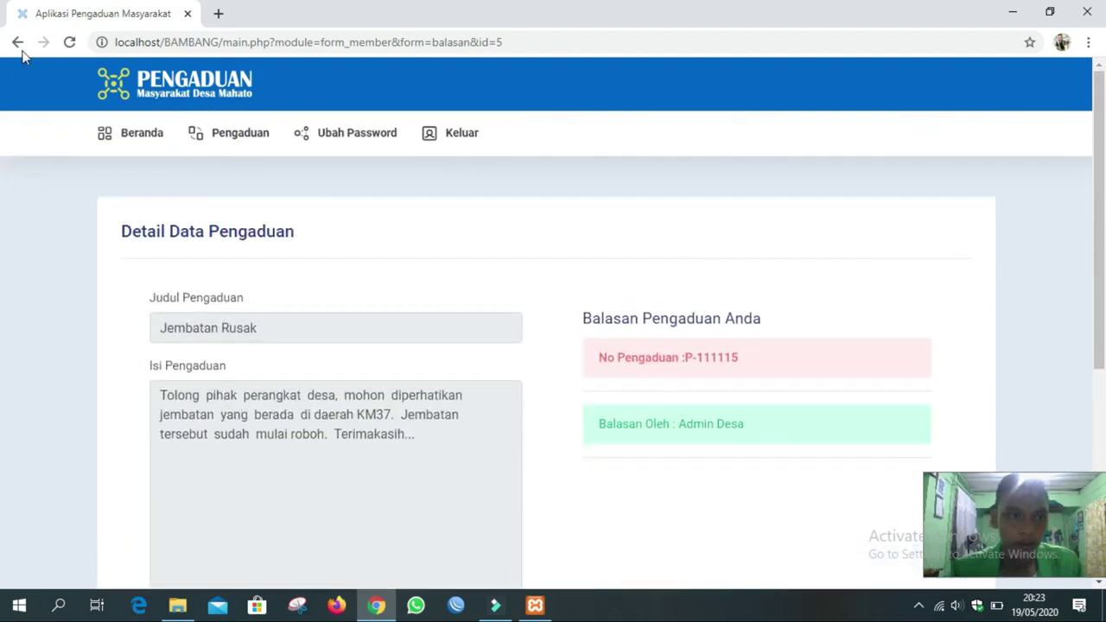
{"action": "left_click", "coordinate": [18, 42]}
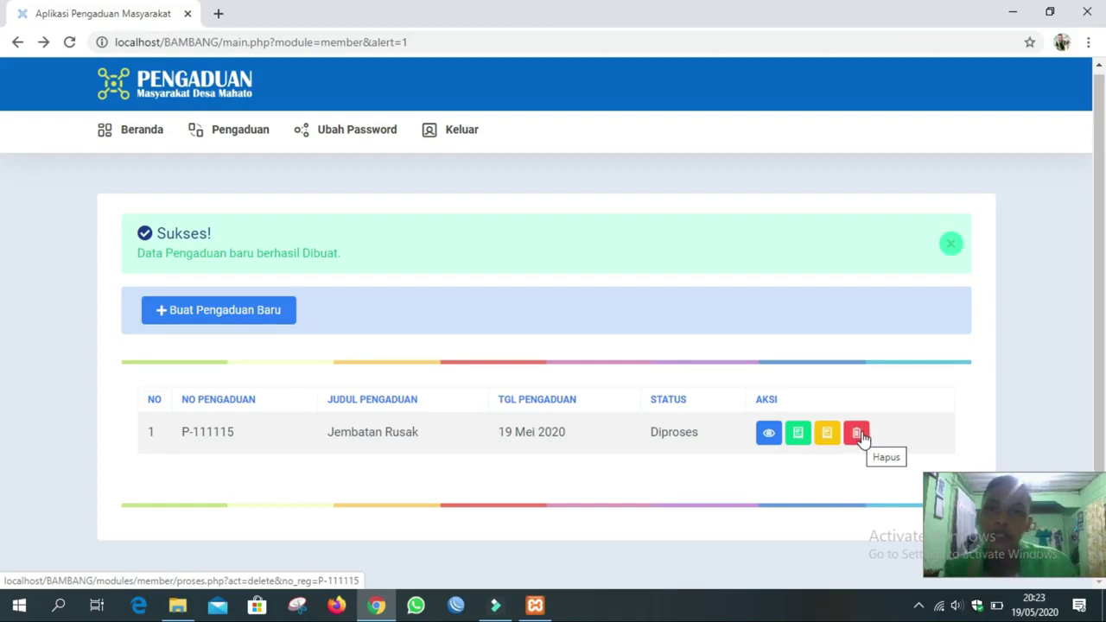
Print the Jembatan Rusak receipt from the green print button and confirm with OK.
{"action": "left_click", "coordinate": [798, 436]}
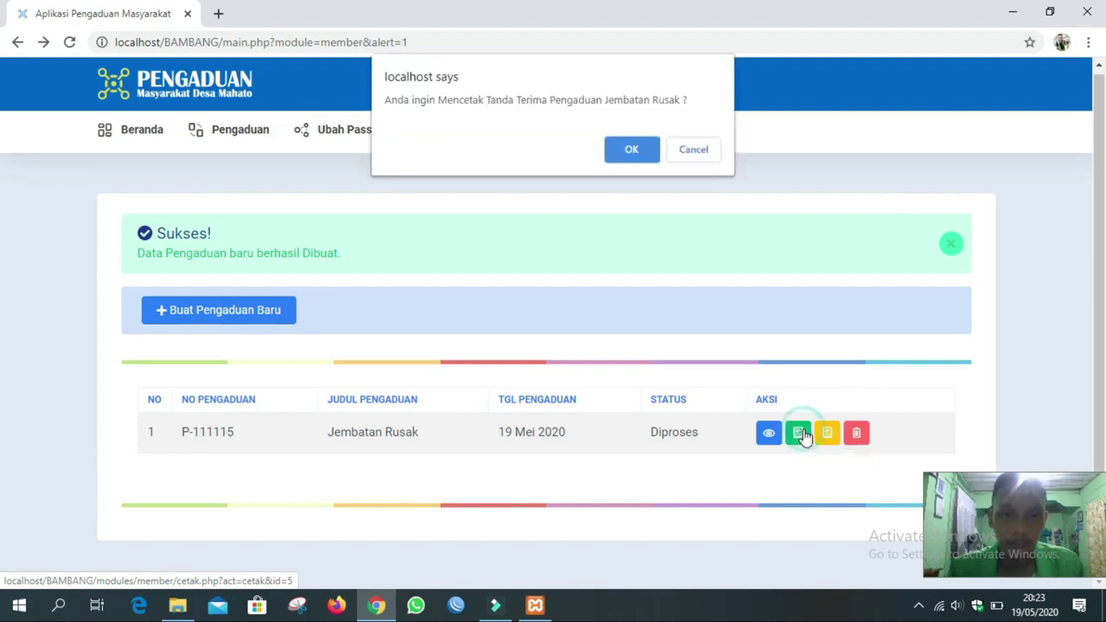
{"action": "left_click", "coordinate": [631, 151]}
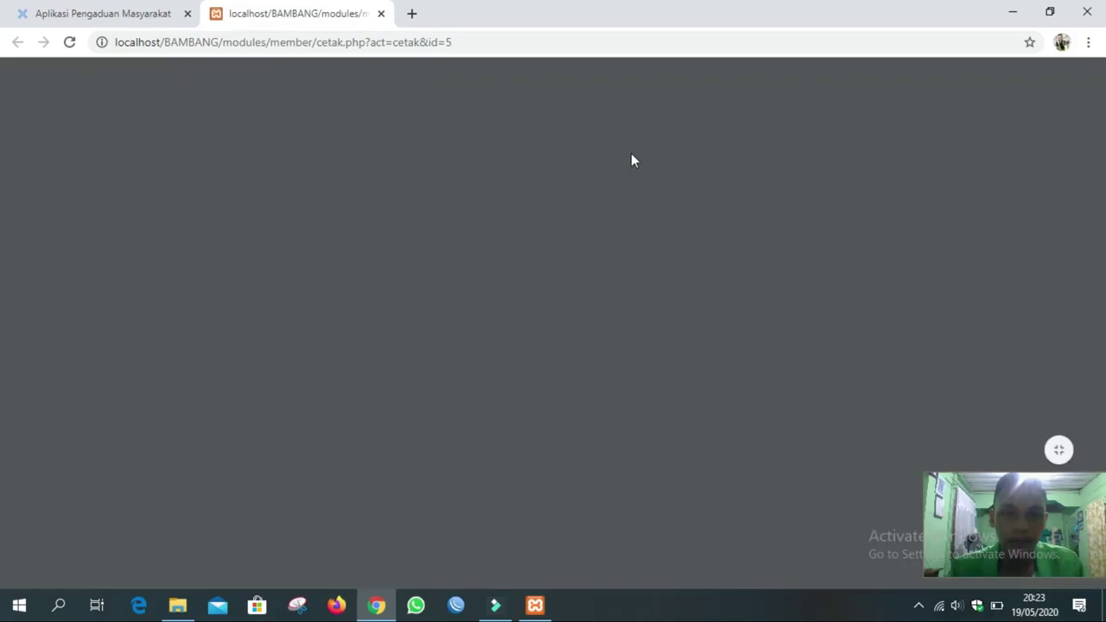
Scroll the Tanda Terima Pengaduan PDF to the P-111115 details table.
{"action": "scroll", "coordinate": [568, 252], "scroll_direction": "down", "scroll_amount": 3}
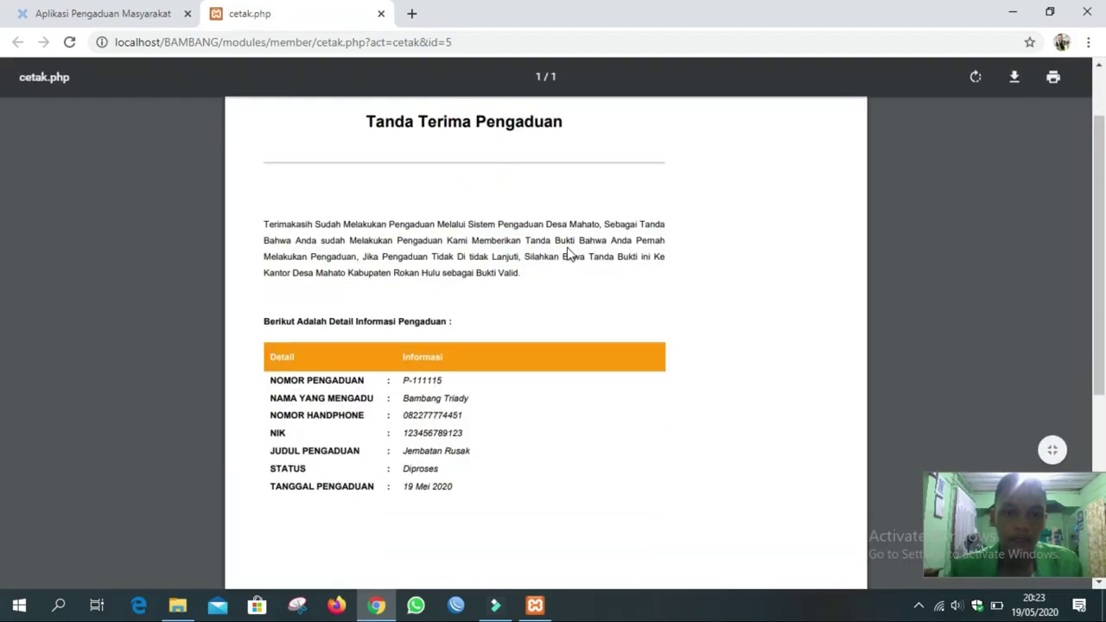
{"action": "scroll", "coordinate": [568, 253], "scroll_direction": "up", "scroll_amount": 1}
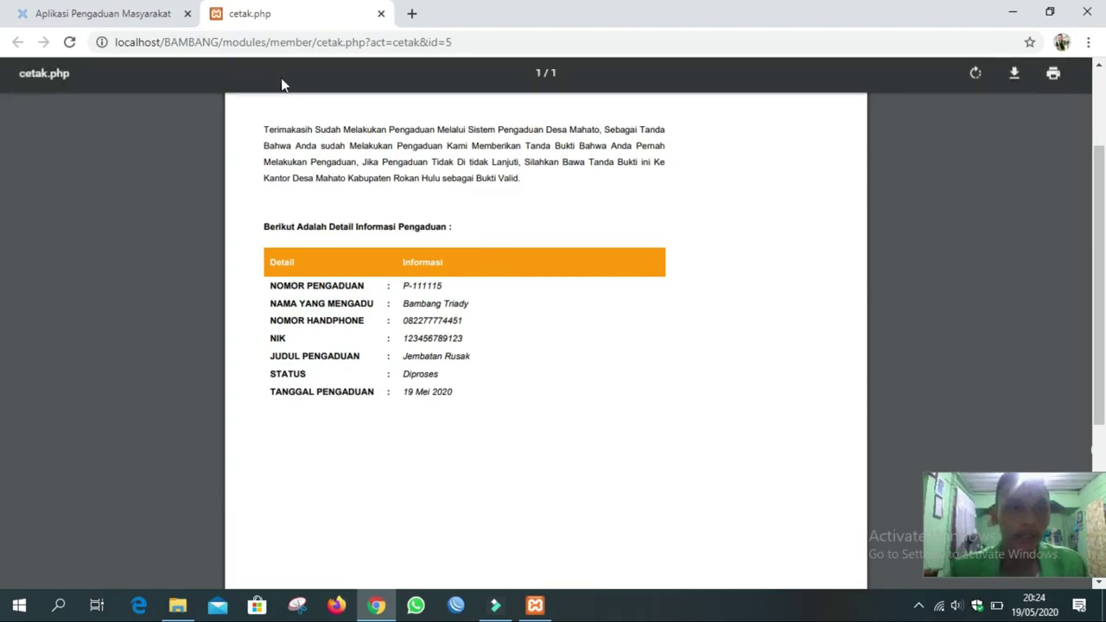
Close the receipt tab and log out of the member account.
{"action": "left_click", "coordinate": [381, 14]}
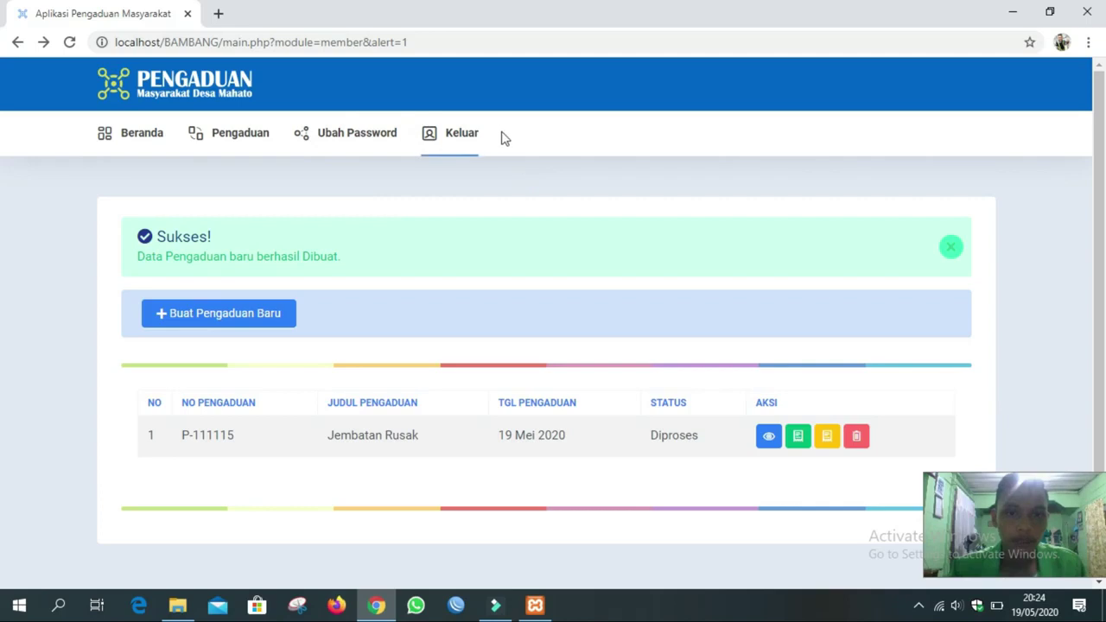
{"action": "left_click", "coordinate": [458, 140]}
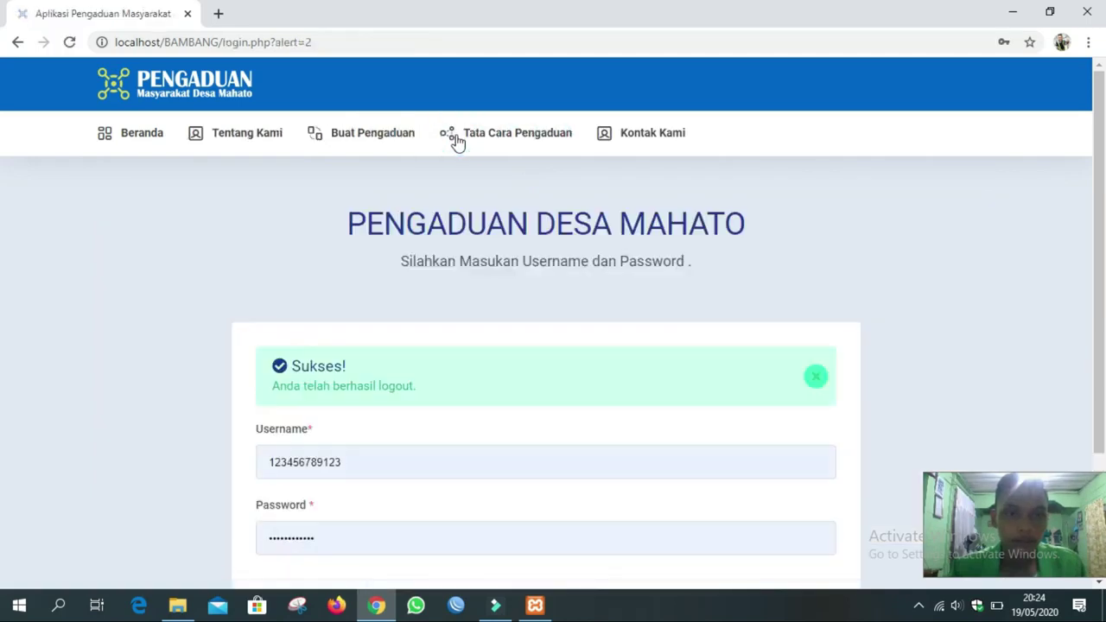
{"action": "scroll", "coordinate": [424, 306], "scroll_direction": "down", "scroll_amount": 3}
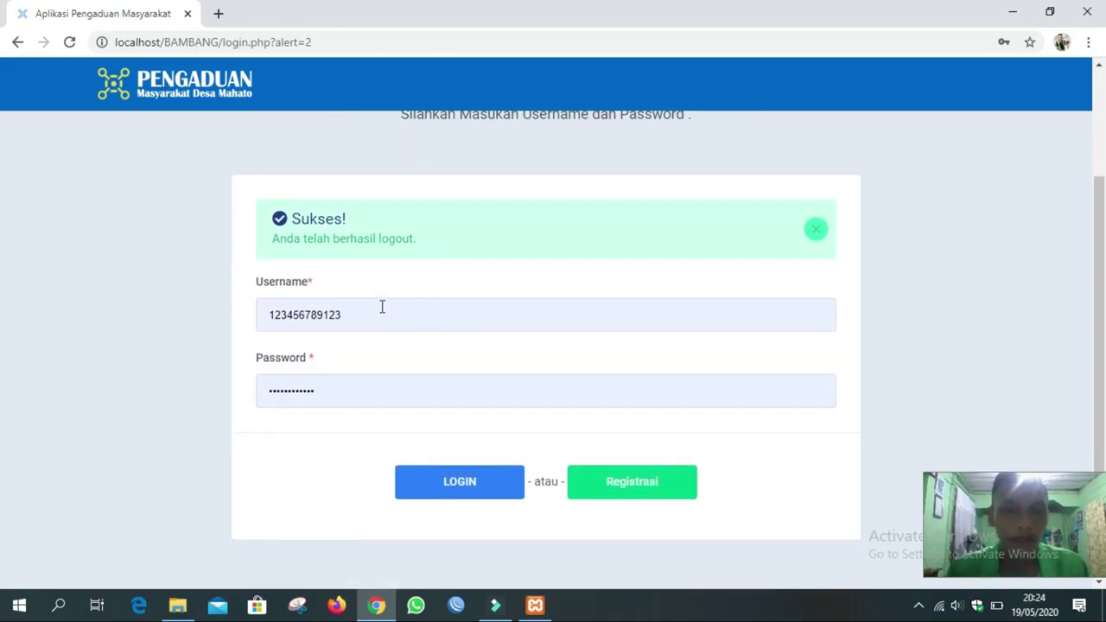
Log in with username admin and the admin password.
{"action": "left_click_drag", "start_coordinate": [369, 312], "coordinate": [265, 315]}
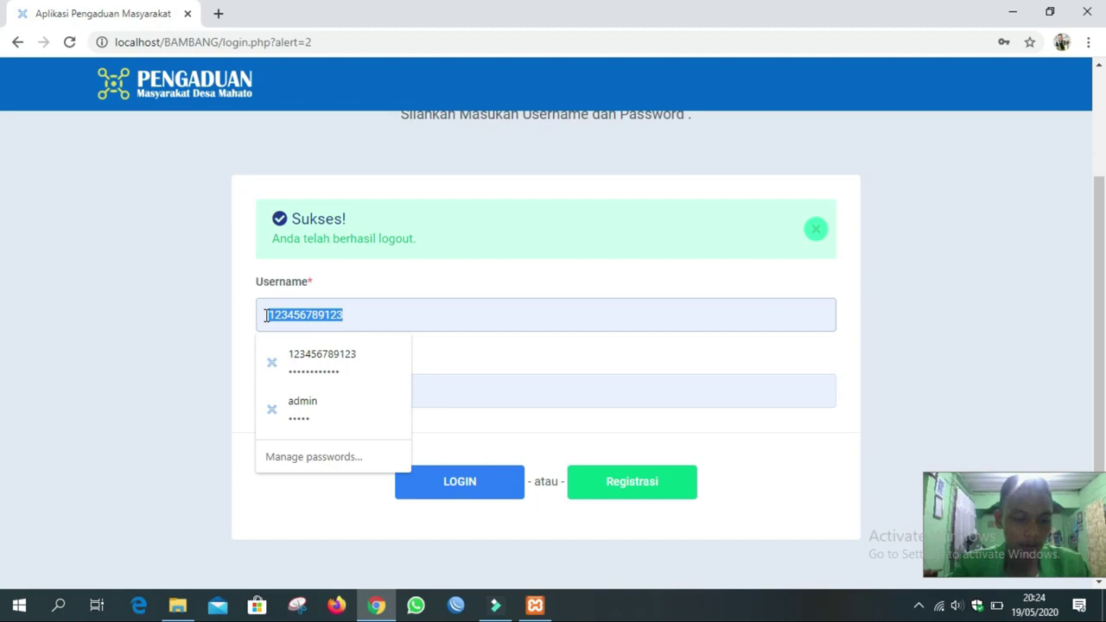
{"action": "type", "text": "admin"}
{"action": "key", "text": "Tab"}
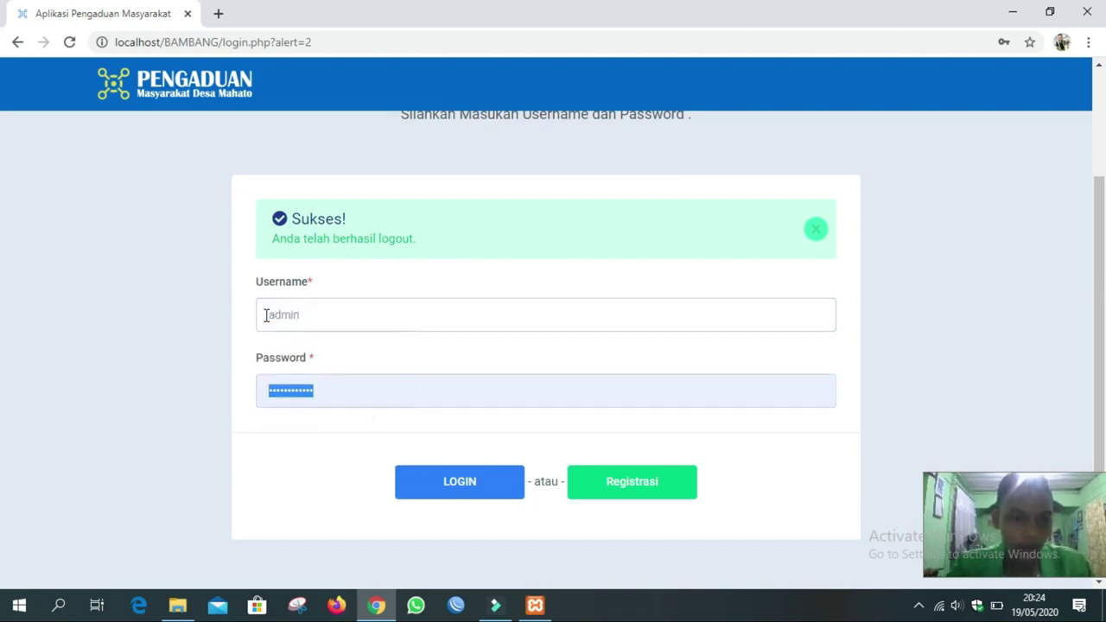
{"action": "type", "text": "ad"}
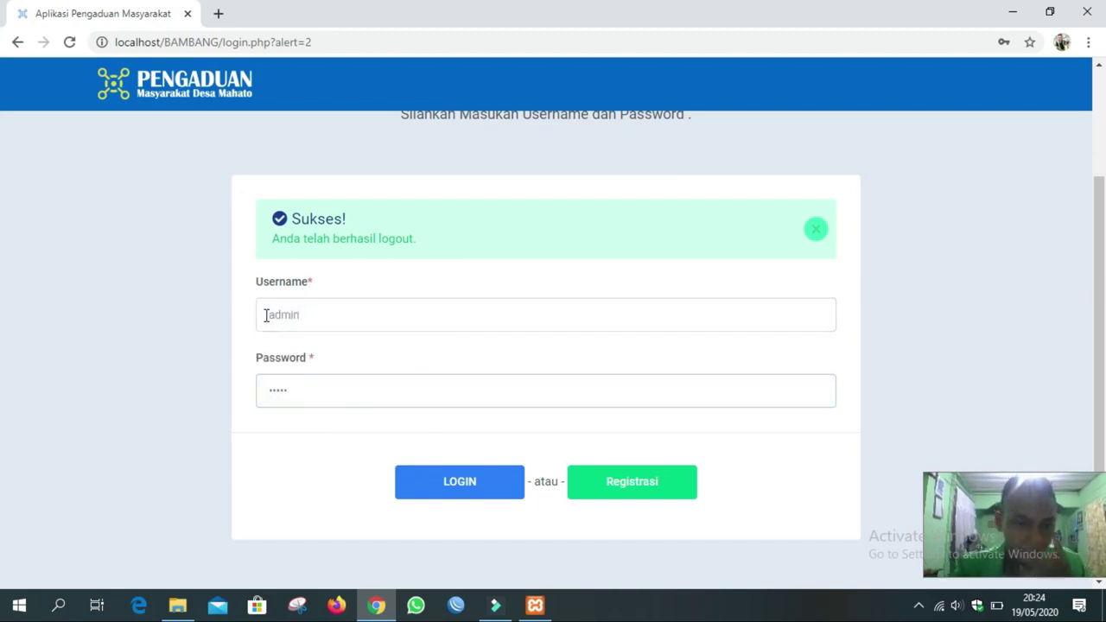
{"action": "left_click", "coordinate": [452, 493]}
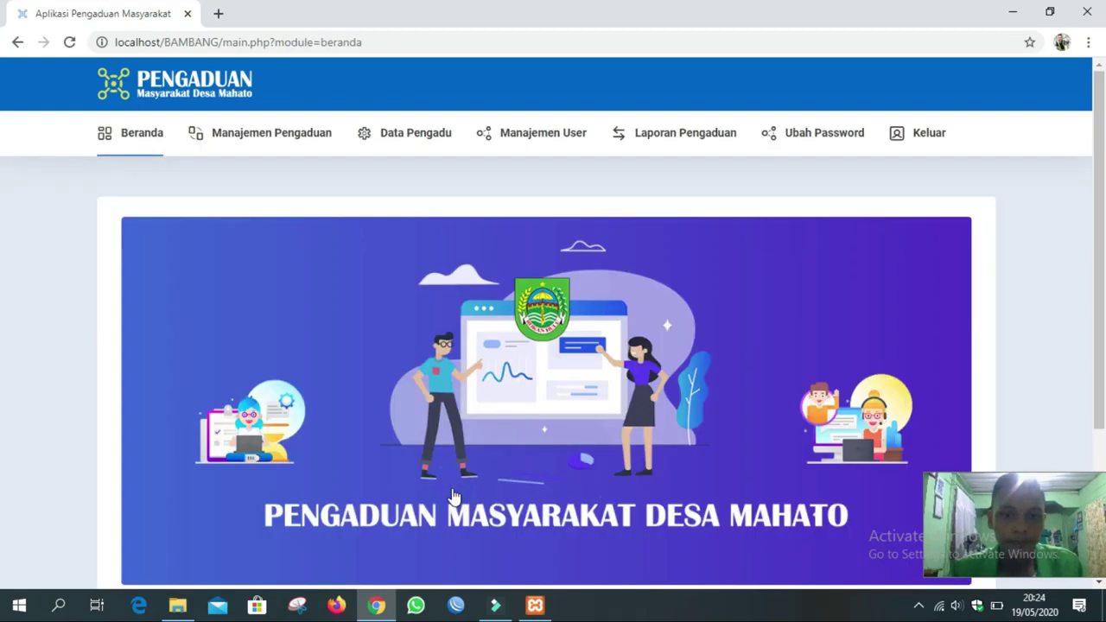
Review the dashboard totals (3 complaints, 1 in process, 2 finished) and open Manajemen Pengaduan.
{"action": "scroll", "coordinate": [443, 387], "scroll_direction": "down", "scroll_amount": 3}
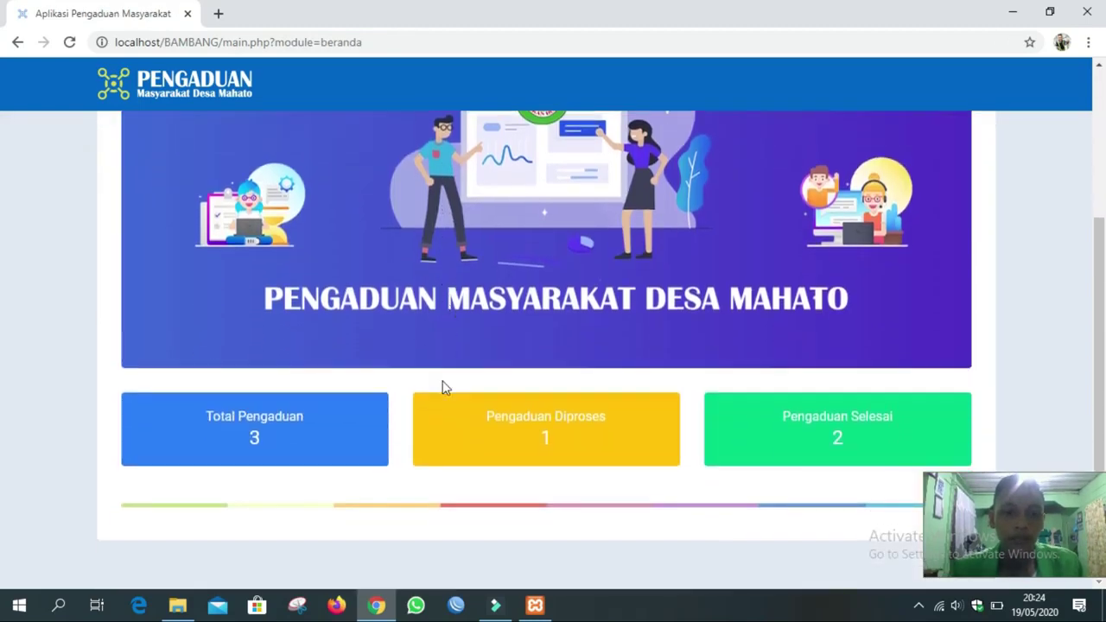
{"action": "scroll", "coordinate": [442, 387], "scroll_direction": "up", "scroll_amount": 3}
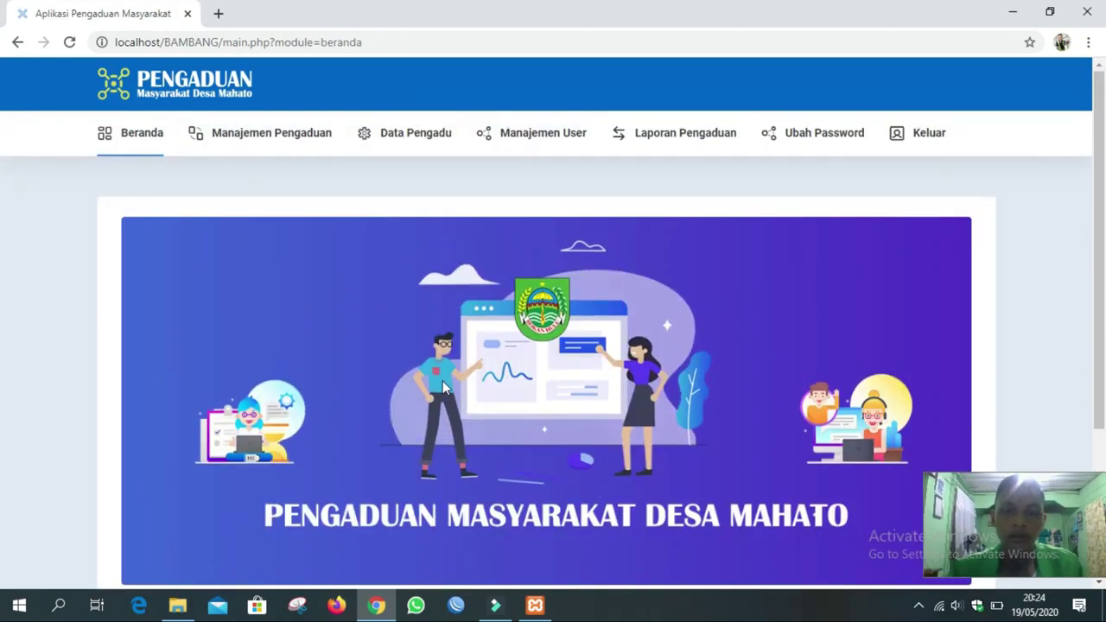
{"action": "scroll", "coordinate": [443, 388], "scroll_direction": "down", "scroll_amount": 2}
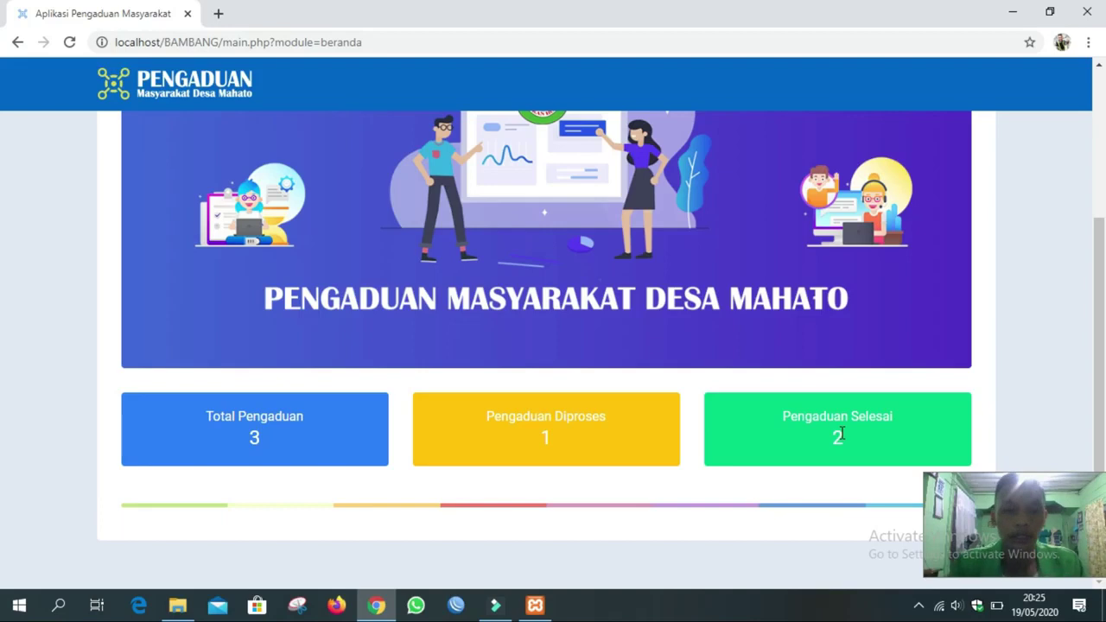
{"action": "scroll", "coordinate": [838, 436], "scroll_direction": "up", "scroll_amount": 3}
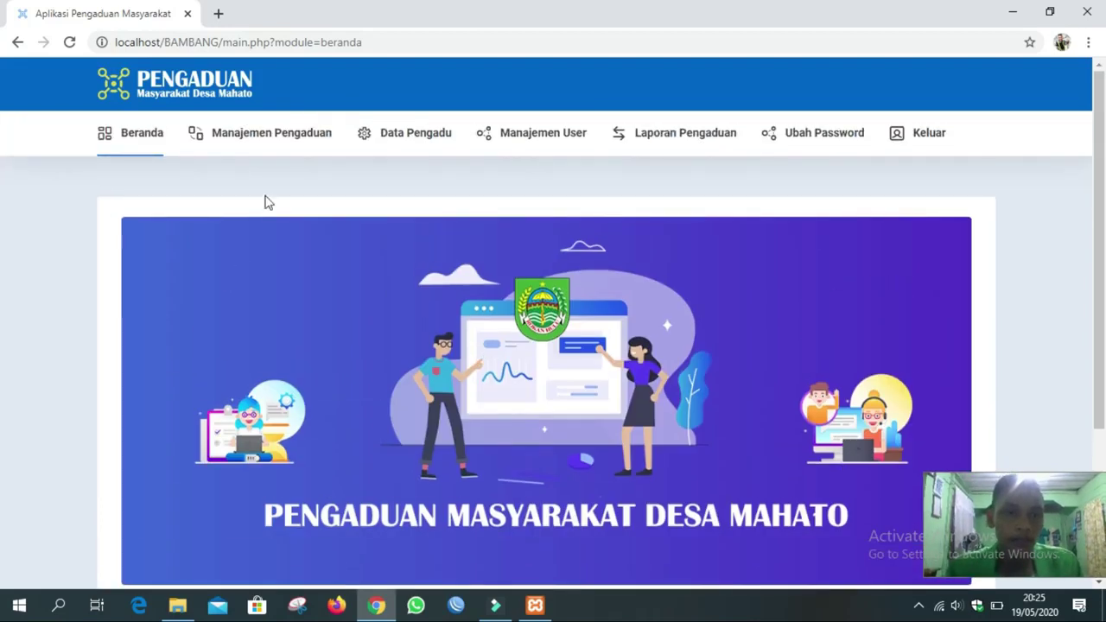
{"action": "left_click", "coordinate": [280, 143]}
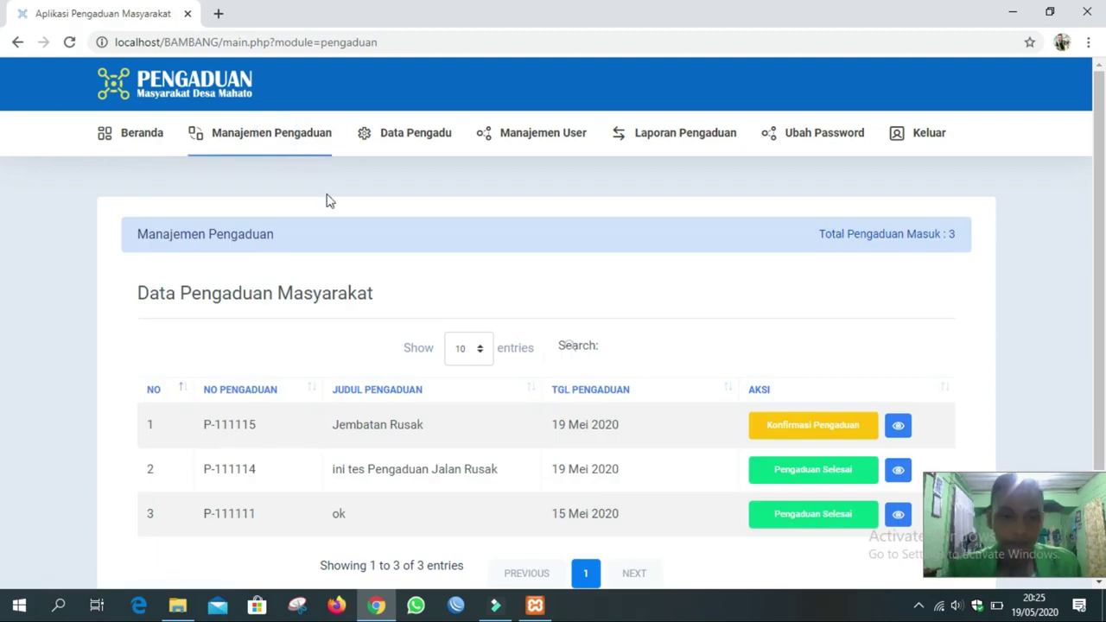
{"action": "scroll", "coordinate": [326, 199], "scroll_direction": "down", "scroll_amount": 3}
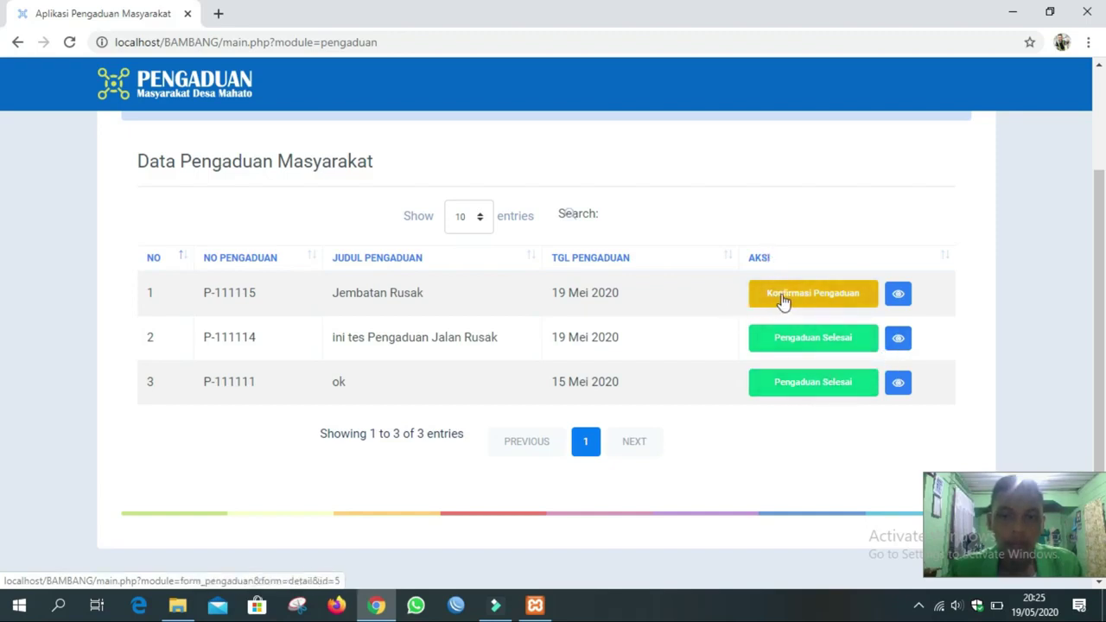
{"action": "left_click_drag", "start_coordinate": [437, 293], "coordinate": [374, 294]}
{"action": "left_click", "coordinate": [591, 294]}
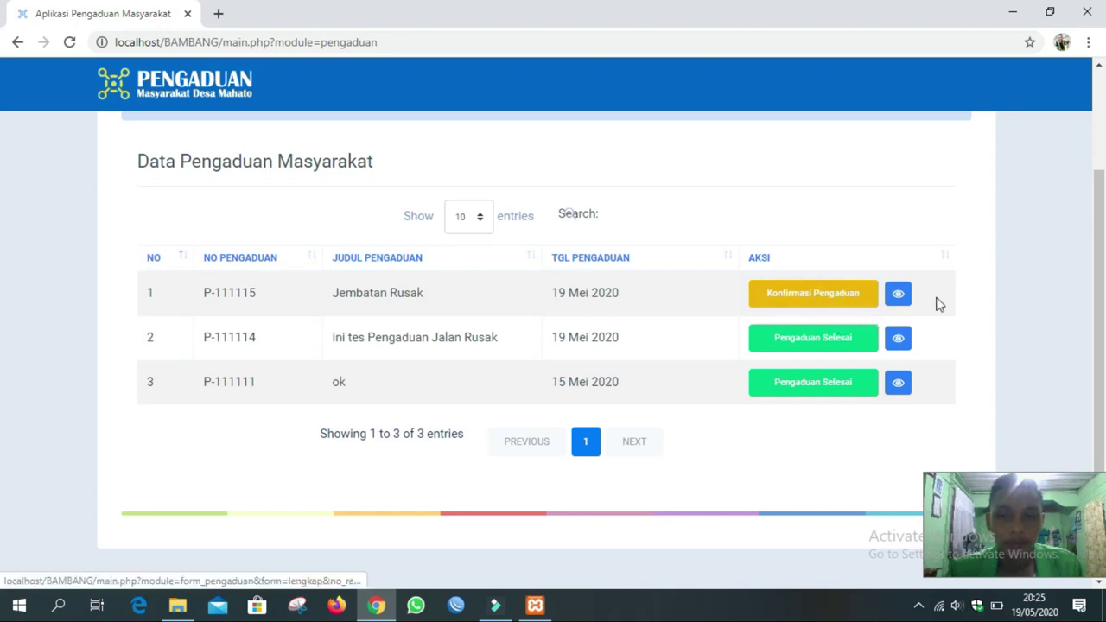
{"action": "left_click", "coordinate": [899, 295]}
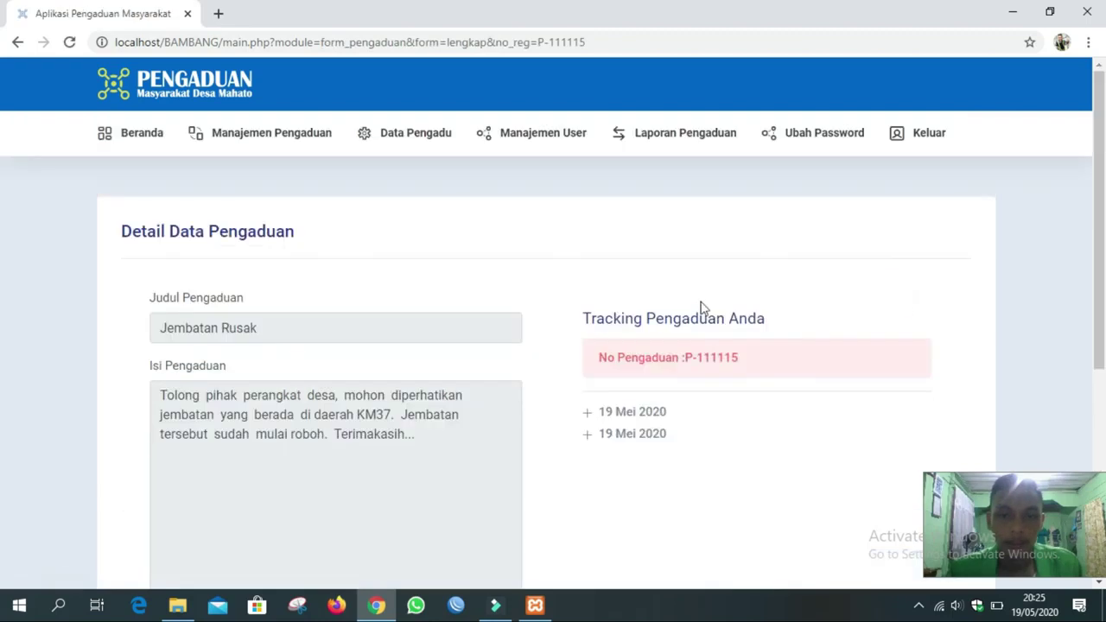
{"action": "scroll", "coordinate": [681, 309], "scroll_direction": "down", "scroll_amount": 4}
{"action": "scroll", "coordinate": [681, 309], "scroll_direction": "up", "scroll_amount": 4}
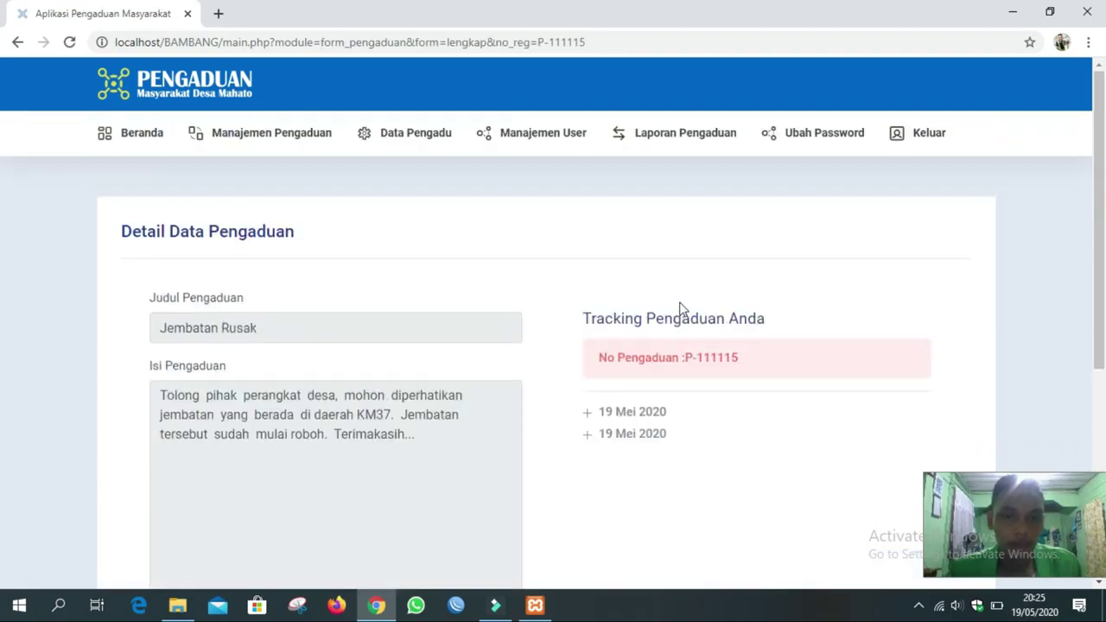
{"action": "scroll", "coordinate": [681, 310], "scroll_direction": "down", "scroll_amount": 1}
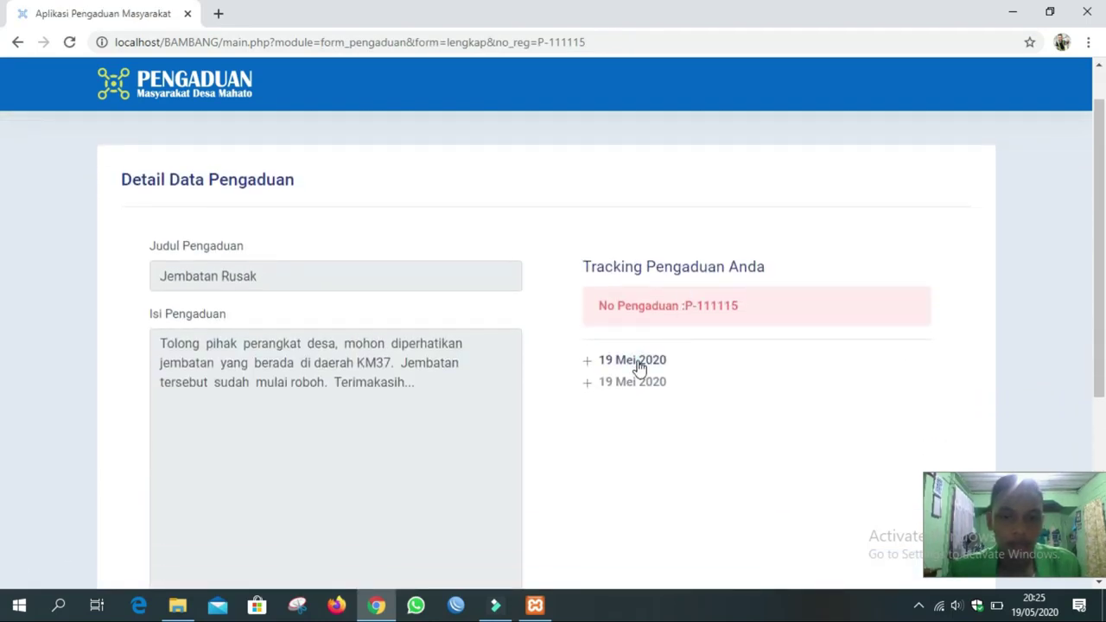
{"action": "left_click", "coordinate": [636, 365]}
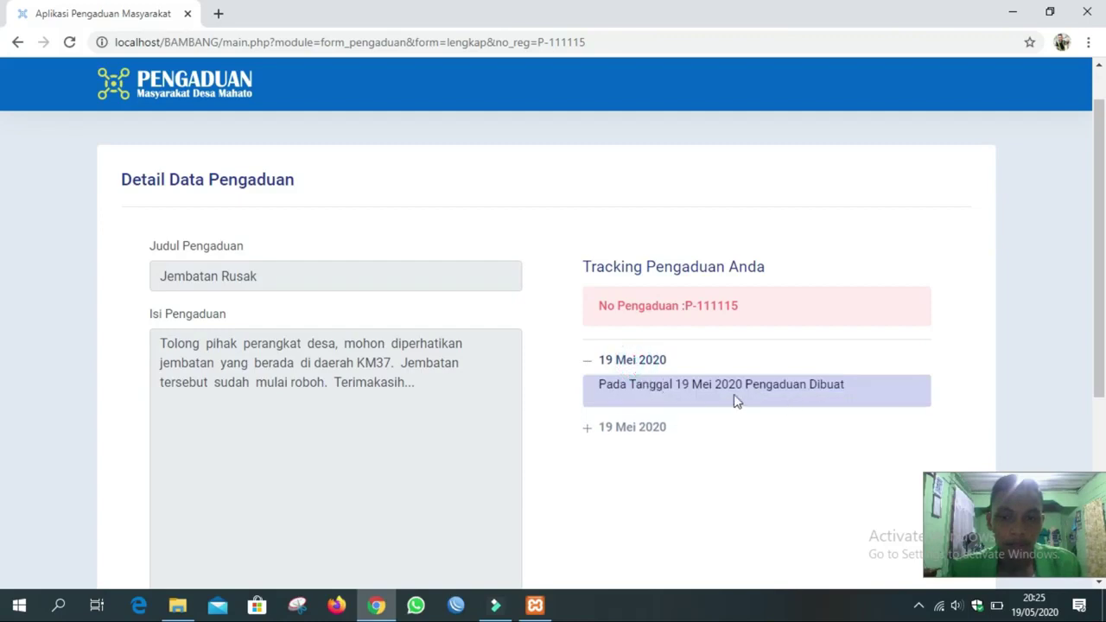
{"action": "left_click", "coordinate": [17, 41]}
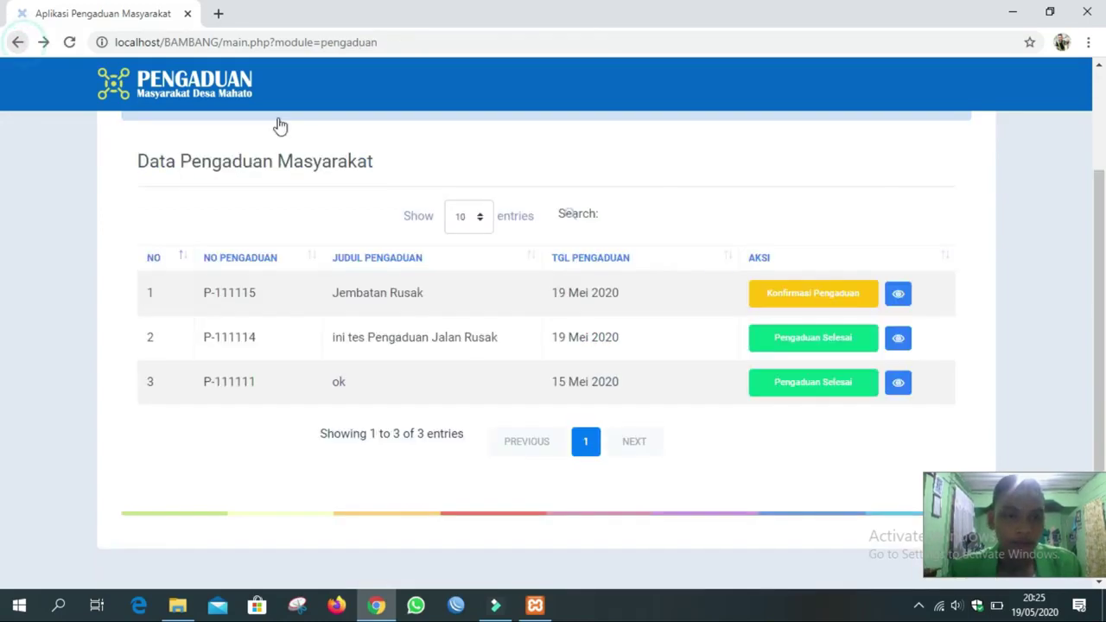
Open the Jembatan Rusak confirmation page and read its title and full description.
{"action": "left_click", "coordinate": [813, 300]}
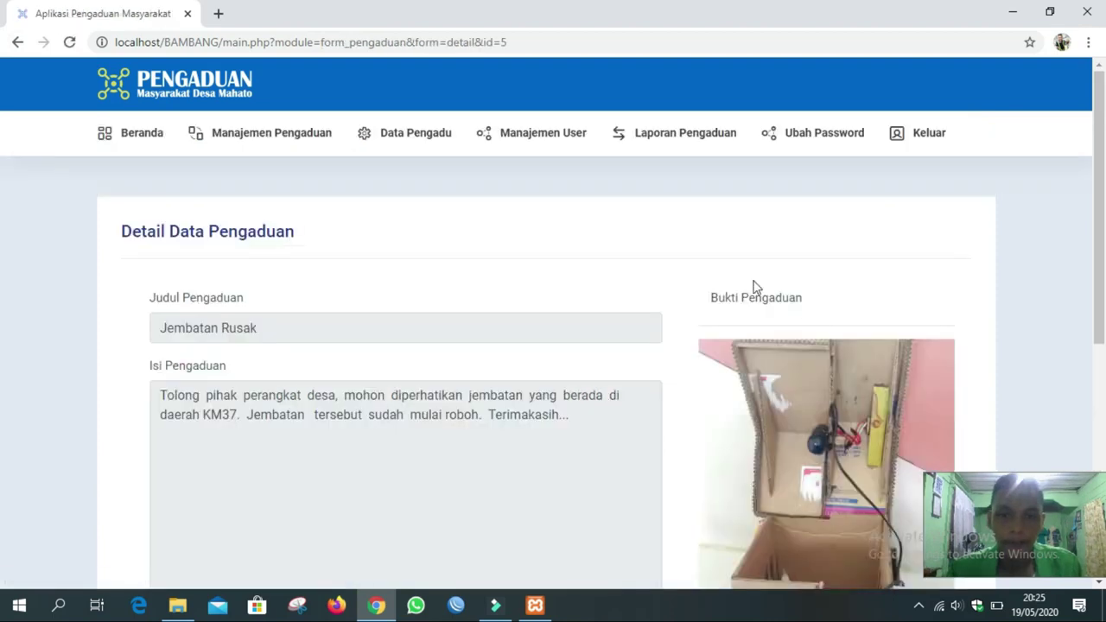
{"action": "scroll", "coordinate": [678, 257], "scroll_direction": "down", "scroll_amount": 1}
{"action": "scroll", "coordinate": [678, 258], "scroll_direction": "down", "scroll_amount": 3}
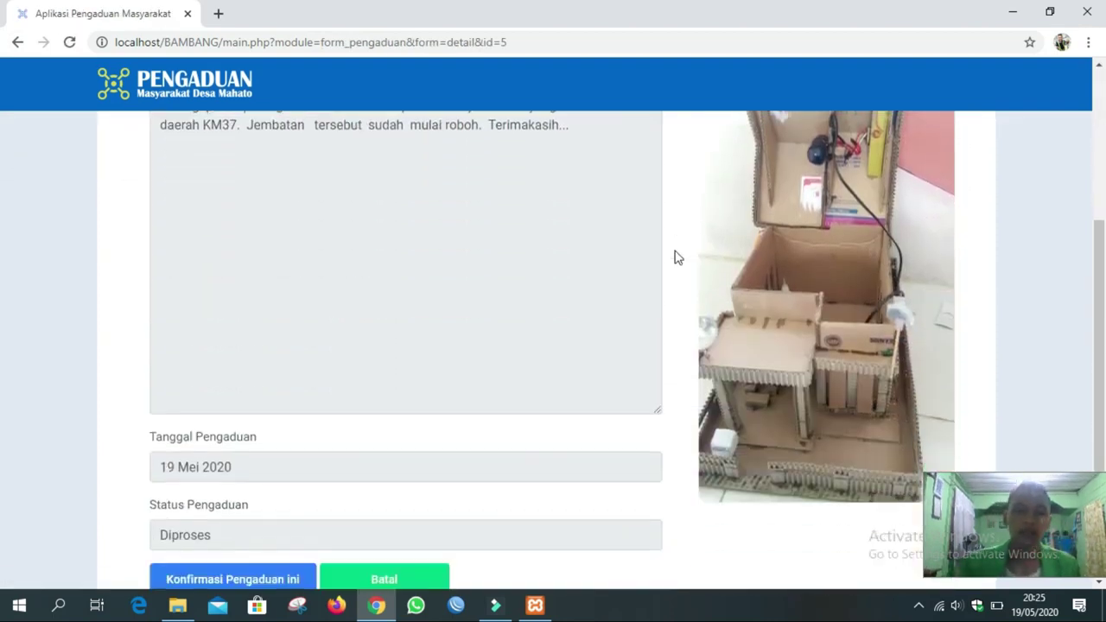
{"action": "scroll", "coordinate": [678, 257], "scroll_direction": "down", "scroll_amount": 1}
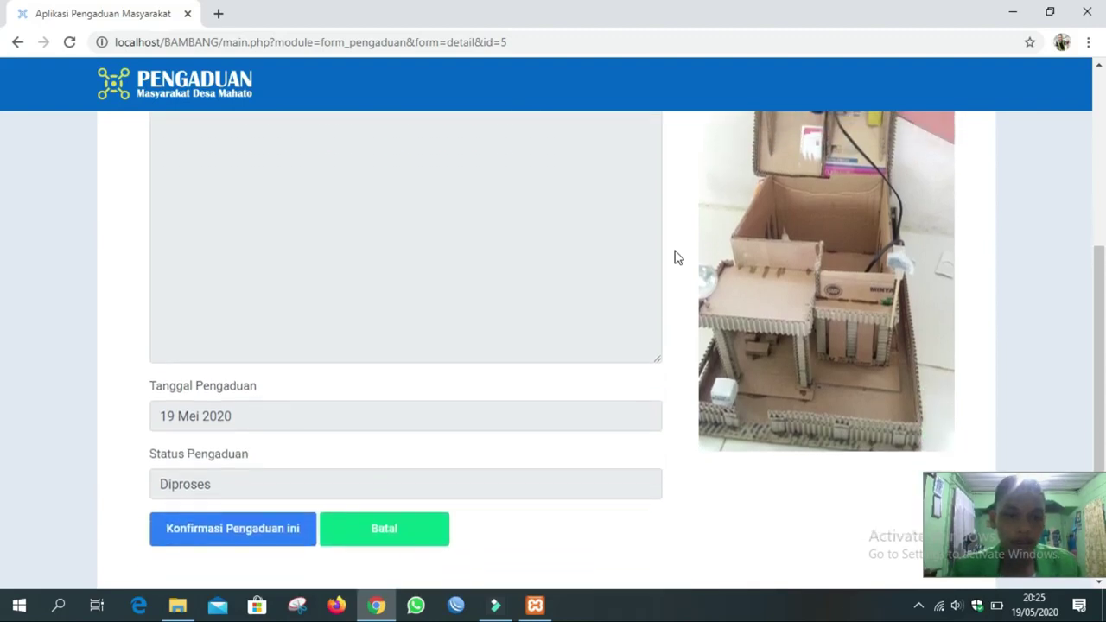
{"action": "scroll", "coordinate": [678, 258], "scroll_direction": "up", "scroll_amount": 1}
{"action": "scroll", "coordinate": [678, 257], "scroll_direction": "up", "scroll_amount": 1}
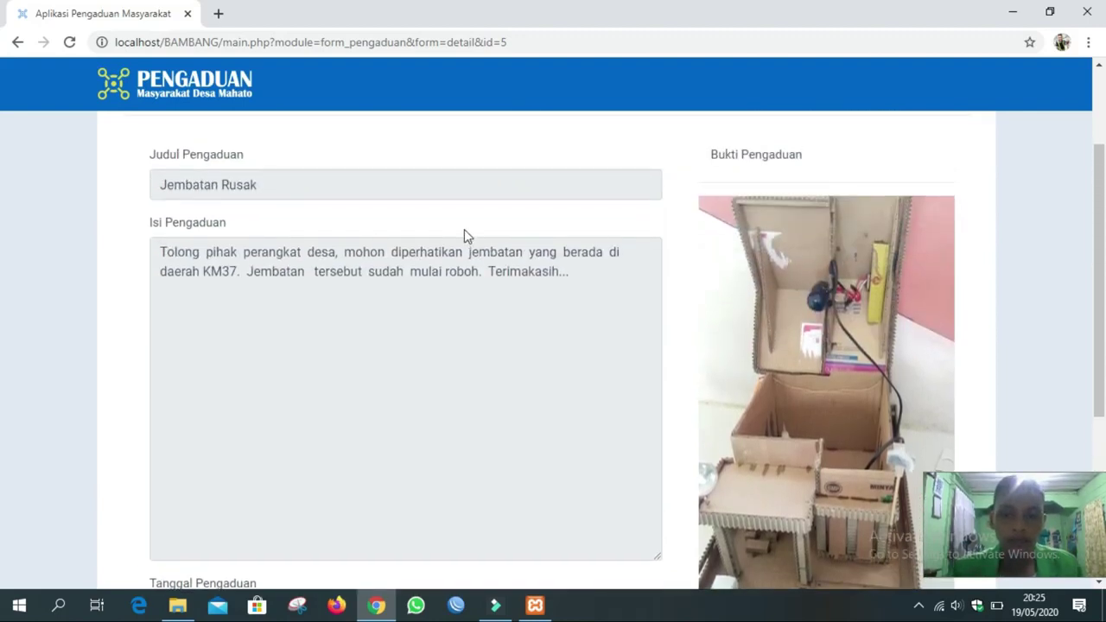
{"action": "left_click_drag", "start_coordinate": [159, 189], "coordinate": [277, 181]}
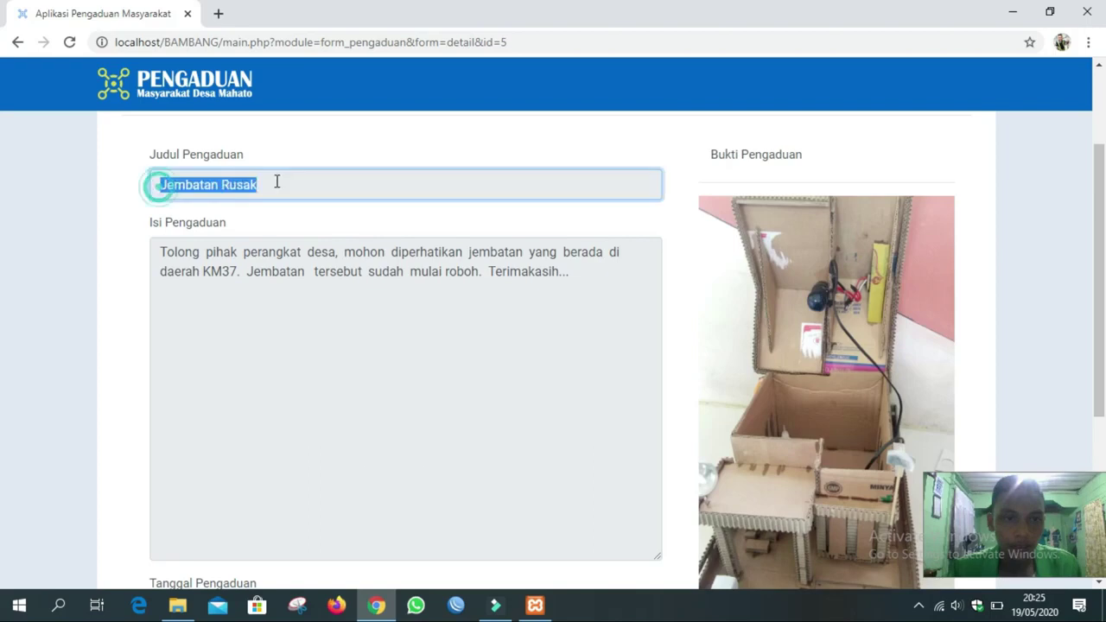
{"action": "left_click_drag", "start_coordinate": [160, 252], "coordinate": [581, 281]}
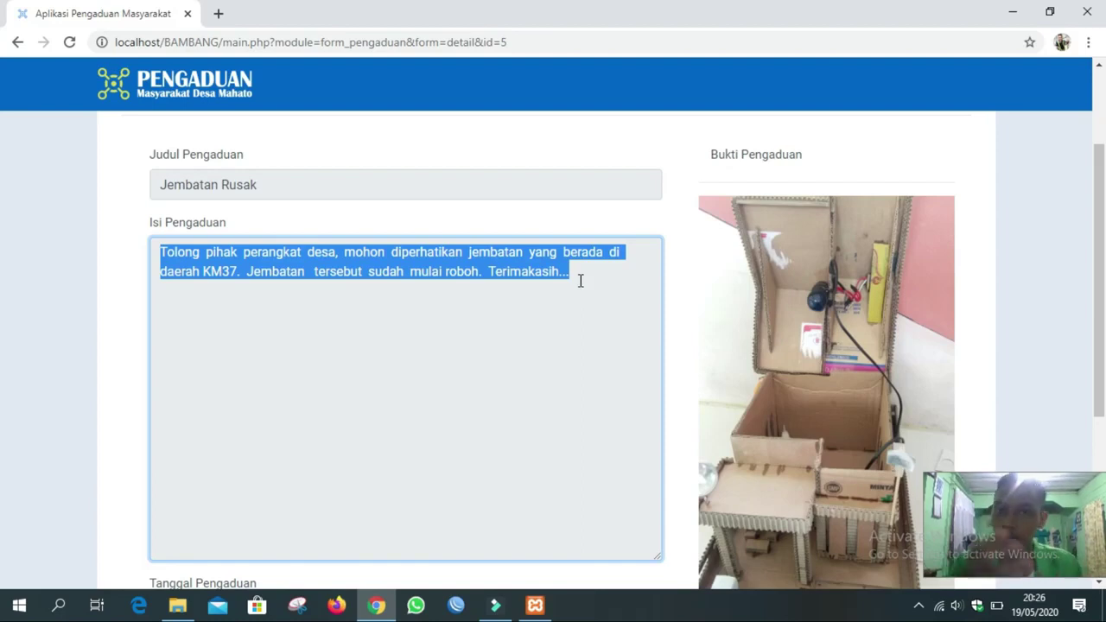
{"action": "left_click", "coordinate": [522, 284]}
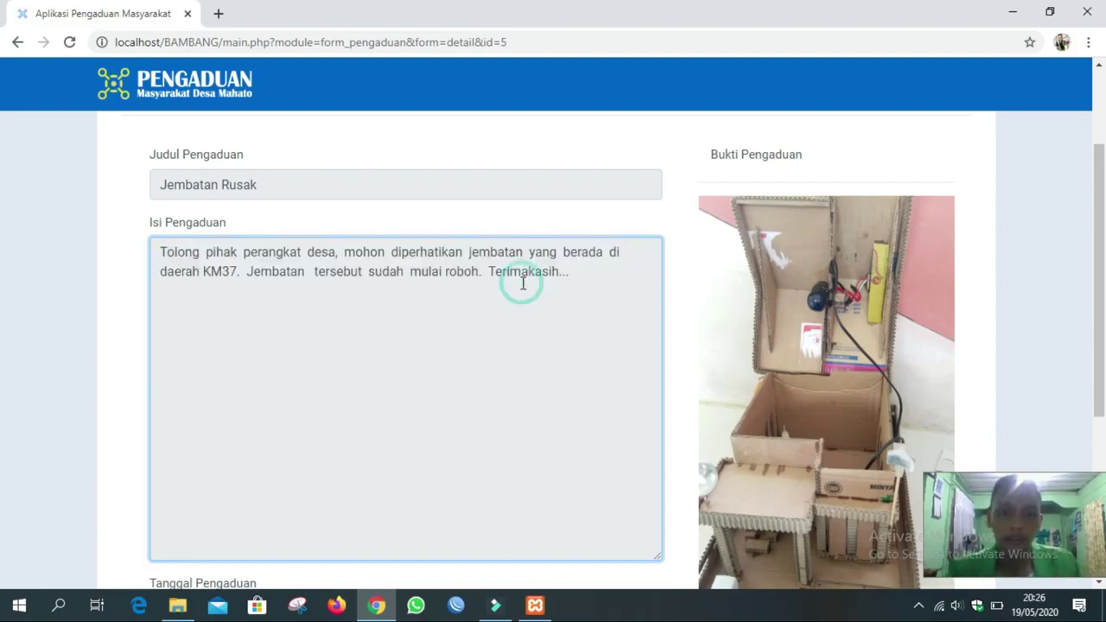
Check the 19 Mei 2020 date and Diproses status, then scroll to the Konfirmasi/Batal buttons.
{"action": "scroll", "coordinate": [523, 283], "scroll_direction": "down", "scroll_amount": 2}
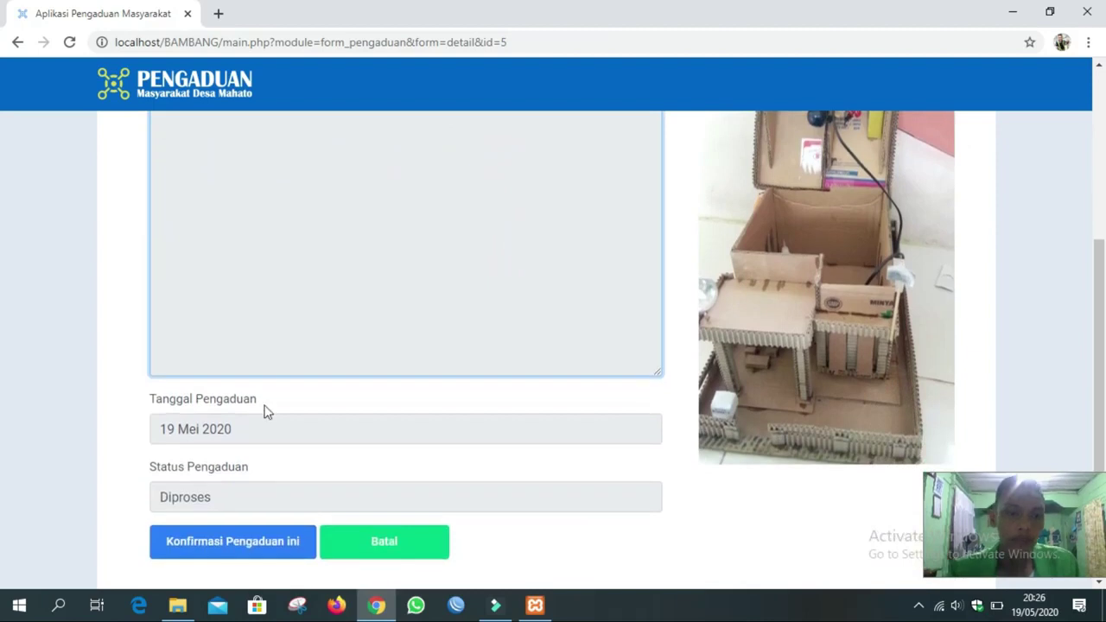
{"action": "left_click_drag", "start_coordinate": [245, 427], "coordinate": [174, 430]}
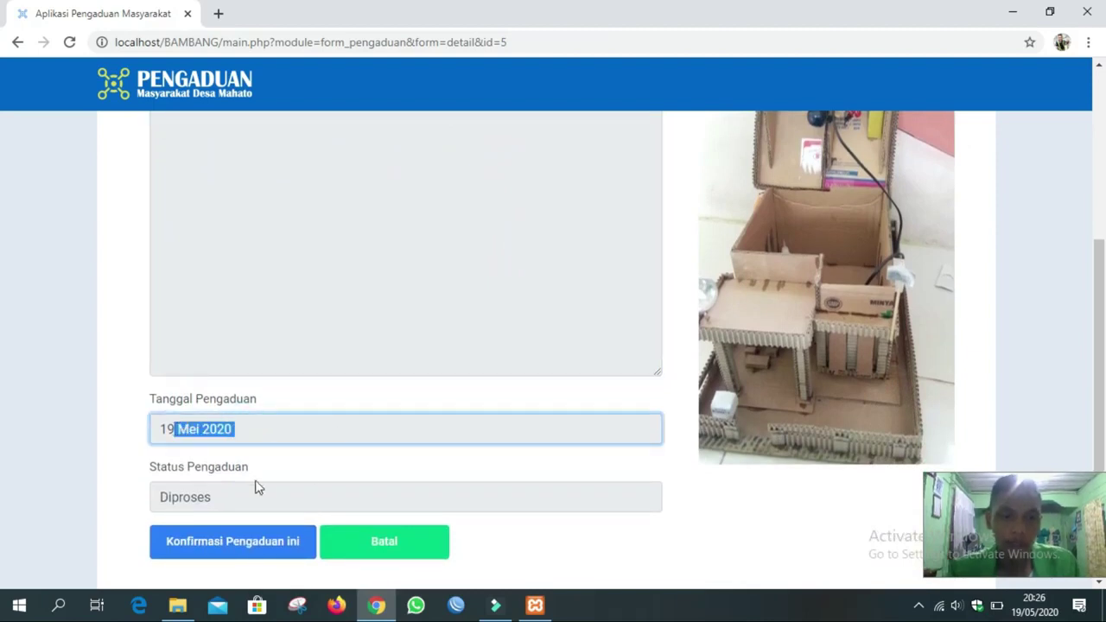
{"action": "mouse_move", "coordinate": [226, 496]}
{"action": "left_mouse_down"}
{"action": "mouse_move", "coordinate": [182, 500]}
{"action": "mouse_move", "coordinate": [229, 497]}
{"action": "left_mouse_up"}
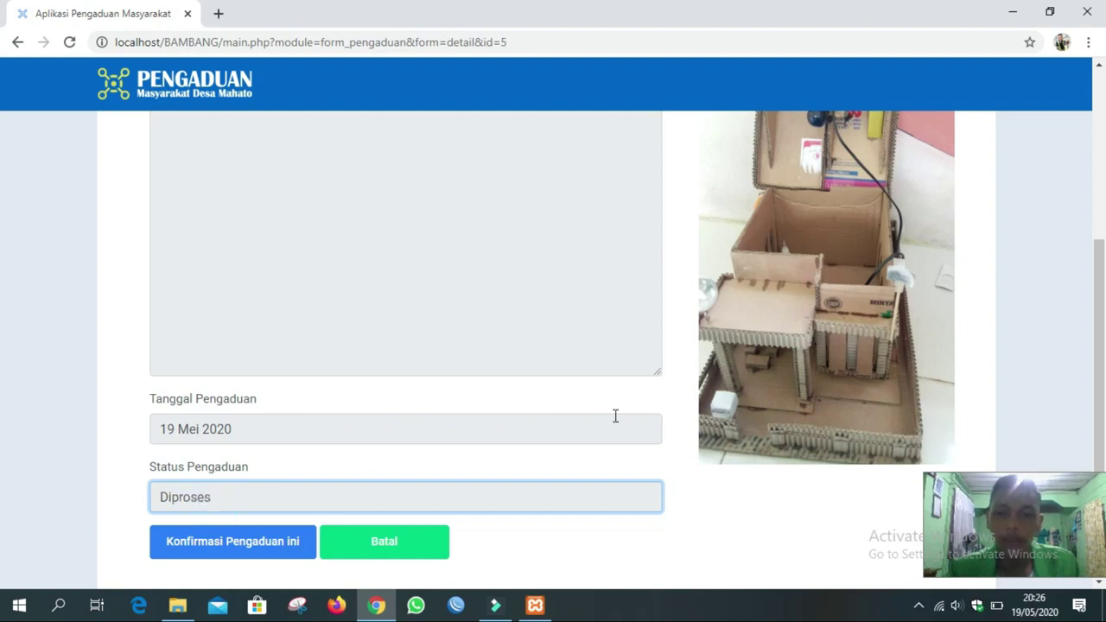
{"action": "scroll", "coordinate": [758, 279], "scroll_direction": "up", "scroll_amount": 2}
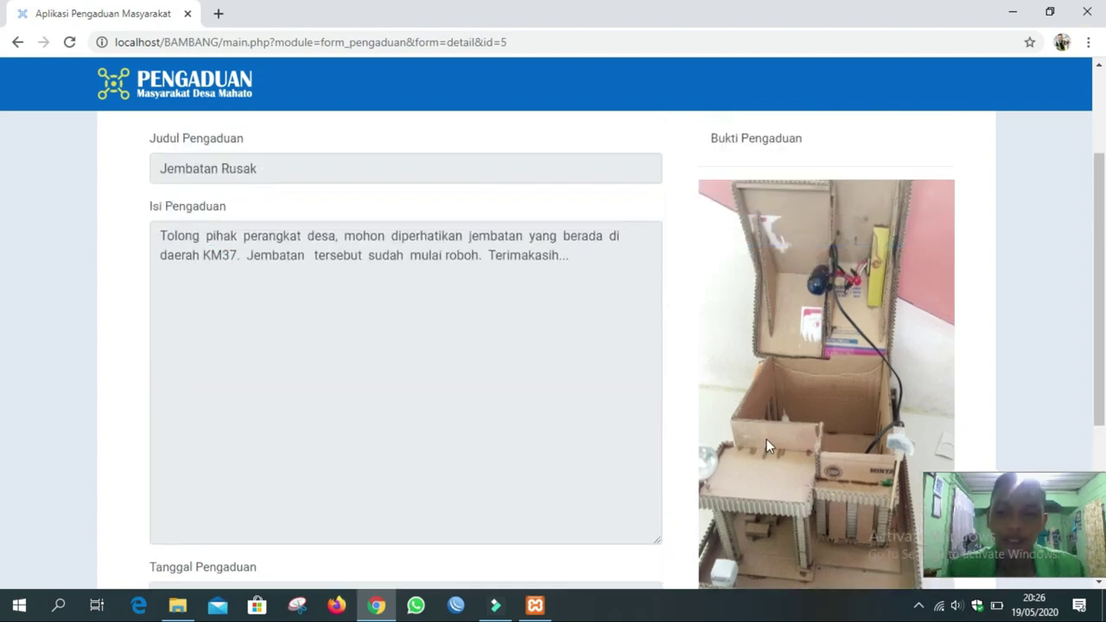
{"action": "scroll", "coordinate": [835, 400], "scroll_direction": "down", "scroll_amount": 1}
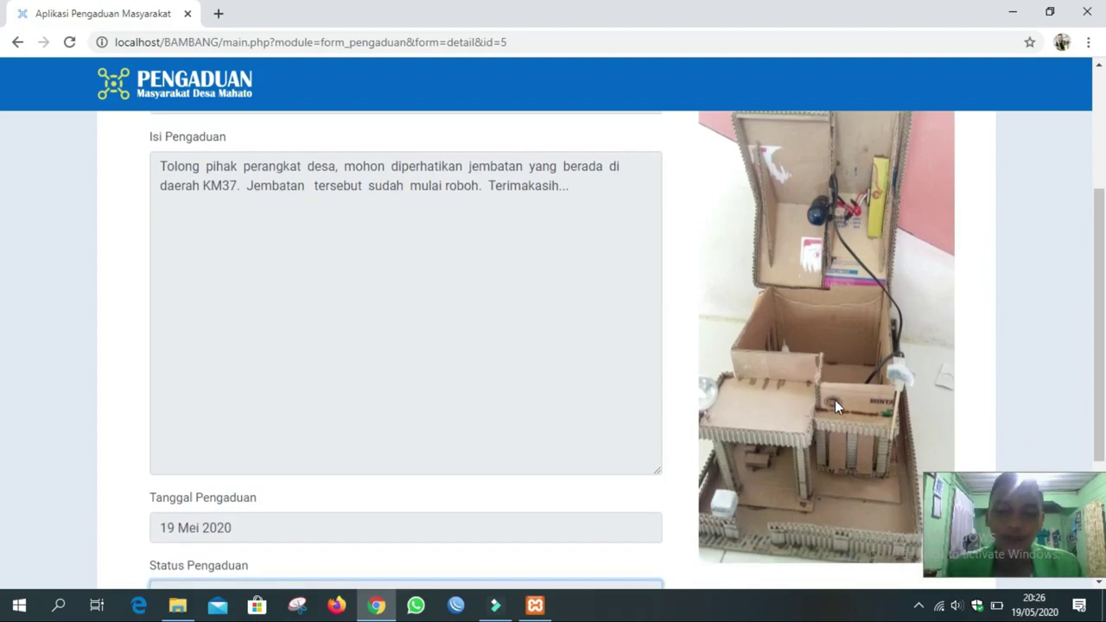
{"action": "scroll", "coordinate": [859, 327], "scroll_direction": "down", "scroll_amount": 2}
{"action": "scroll", "coordinate": [859, 327], "scroll_direction": "up", "scroll_amount": 3}
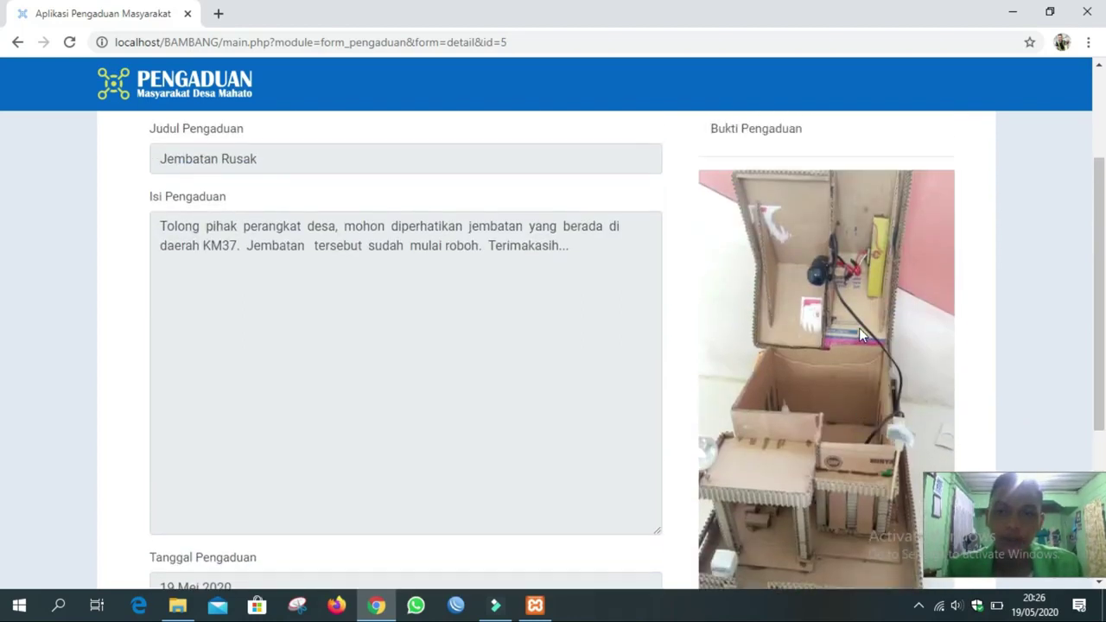
{"action": "left_click_drag", "start_coordinate": [791, 130], "coordinate": [739, 143]}
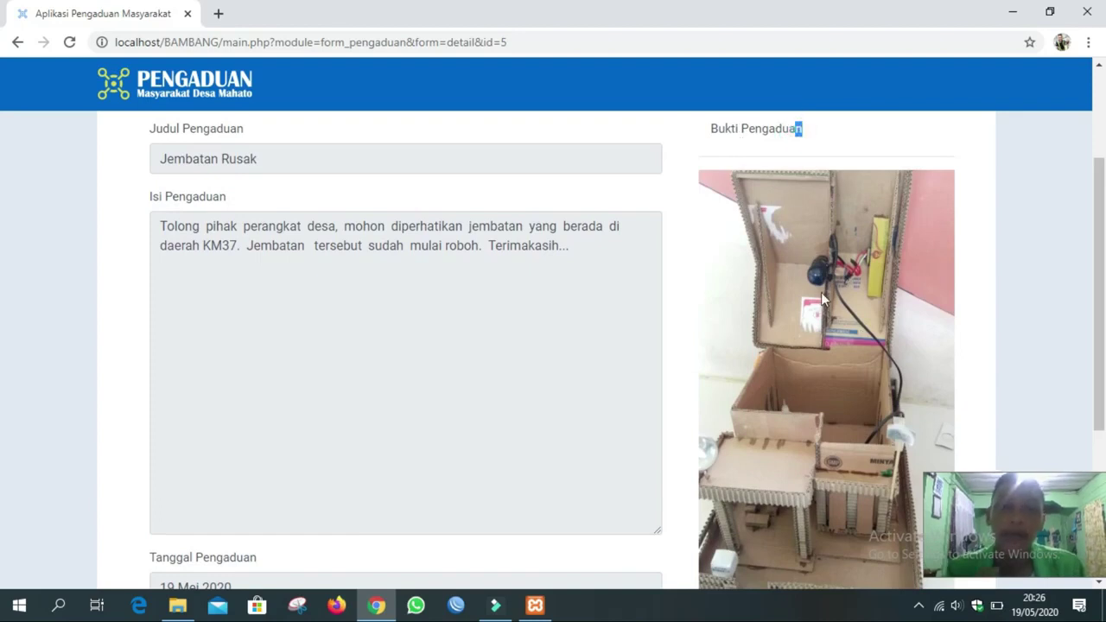
{"action": "scroll", "coordinate": [821, 294], "scroll_direction": "down", "scroll_amount": 1}
{"action": "scroll", "coordinate": [821, 293], "scroll_direction": "down", "scroll_amount": 2}
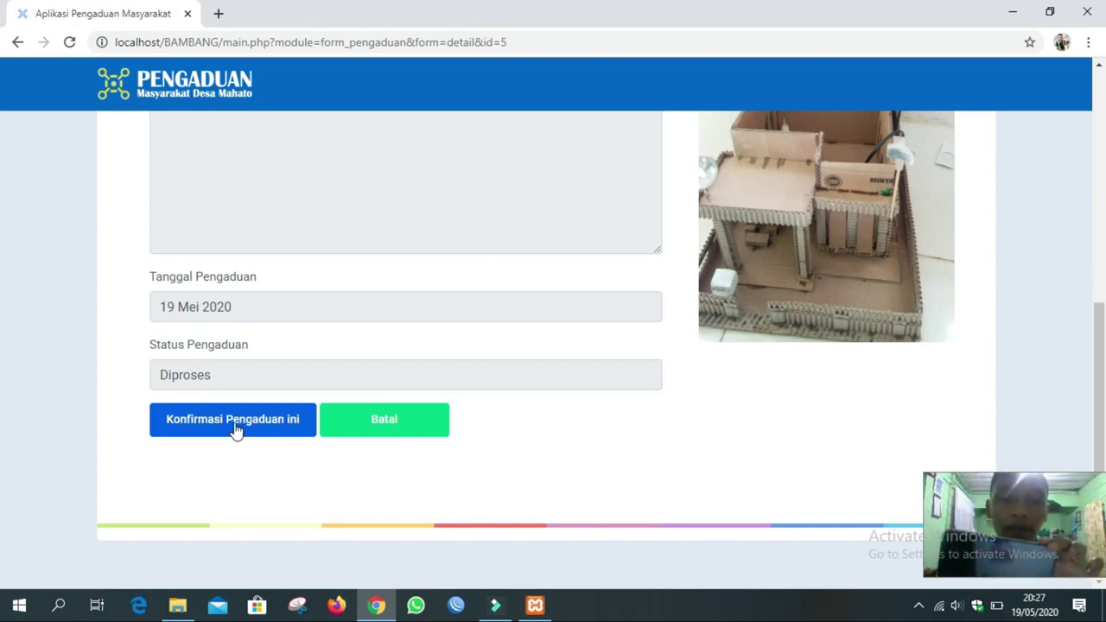
Confirm the Jembatan Rusak complaint so its row now shows Tindak Lanjut.
{"action": "left_click", "coordinate": [233, 420]}
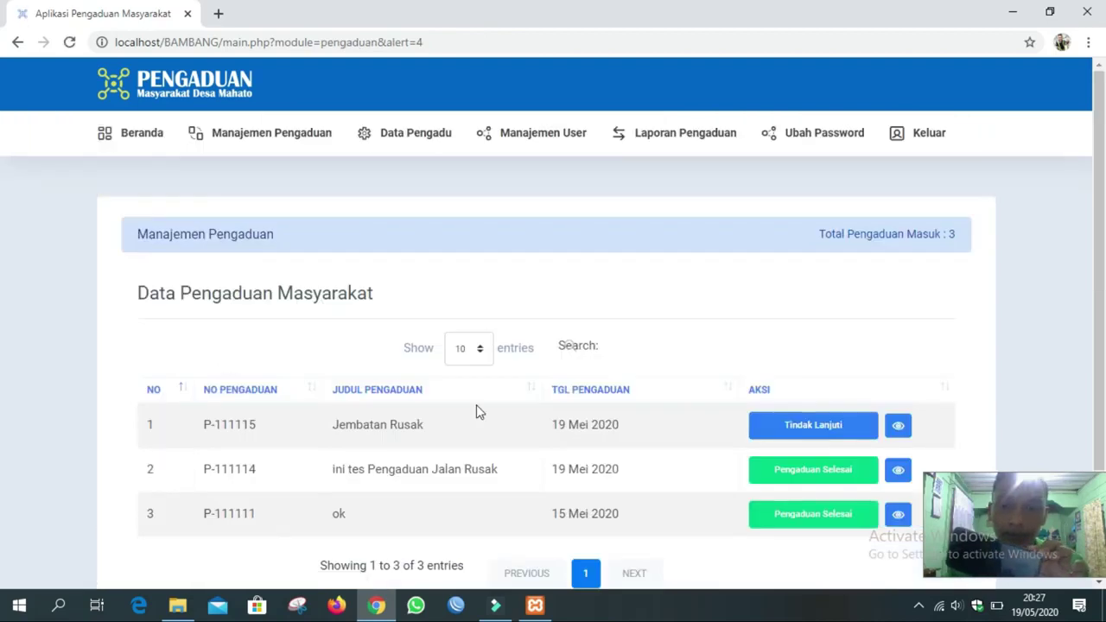
{"action": "scroll", "coordinate": [476, 408], "scroll_direction": "down", "scroll_amount": 2}
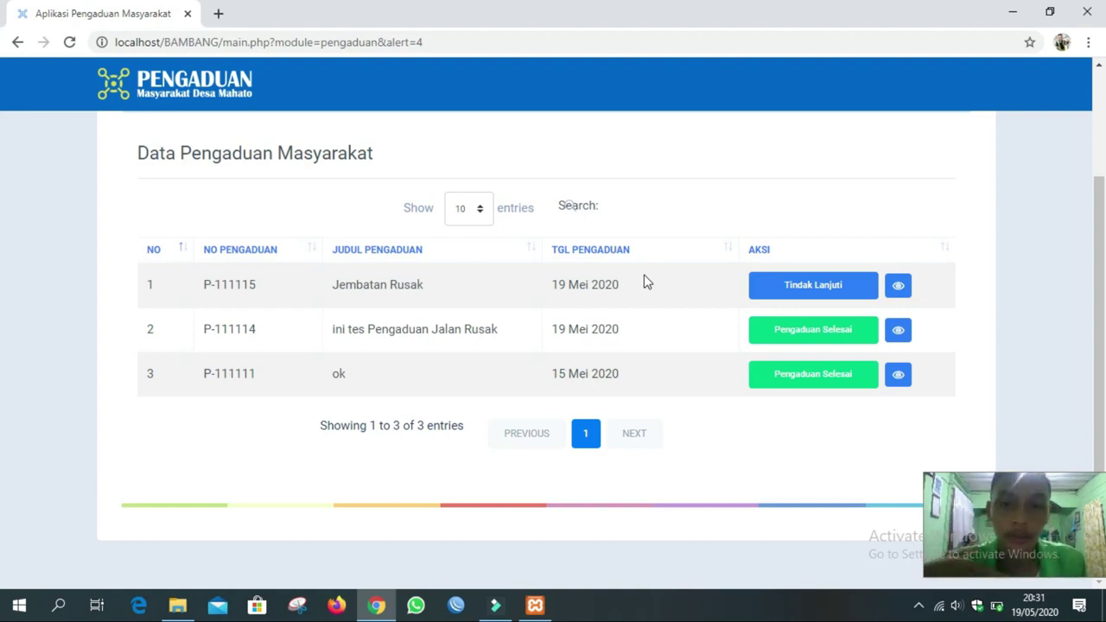
Open Tindak Lanjut for Jembatan Rusak and type the reply 'Terimakasih atas pengaduan yang saudara sampaikan...'.
{"action": "left_click", "coordinate": [812, 289]}
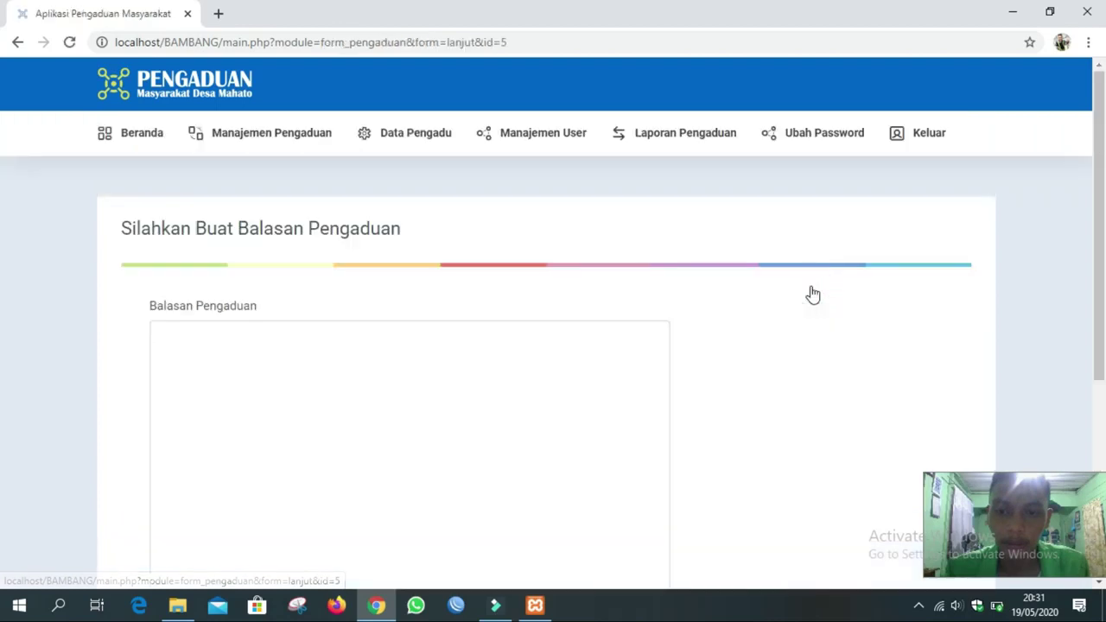
{"action": "scroll", "coordinate": [569, 292], "scroll_direction": "down", "scroll_amount": 2}
{"action": "left_click", "coordinate": [349, 217]}
{"action": "type", "text": "Terimaka"}
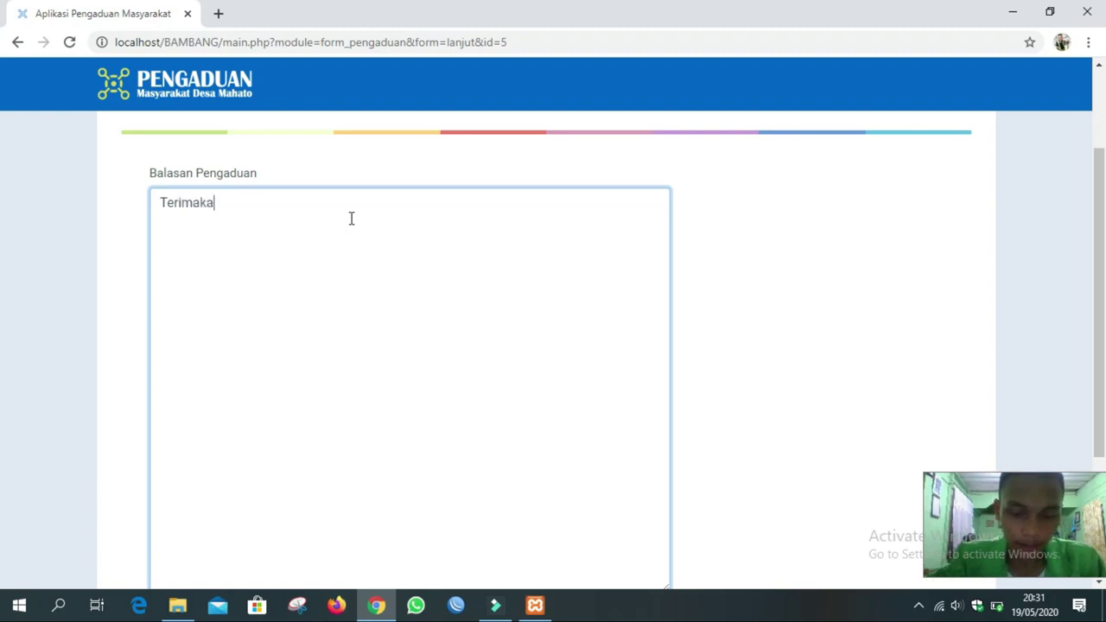
{"action": "type", "text": "sih atas pengadua"}
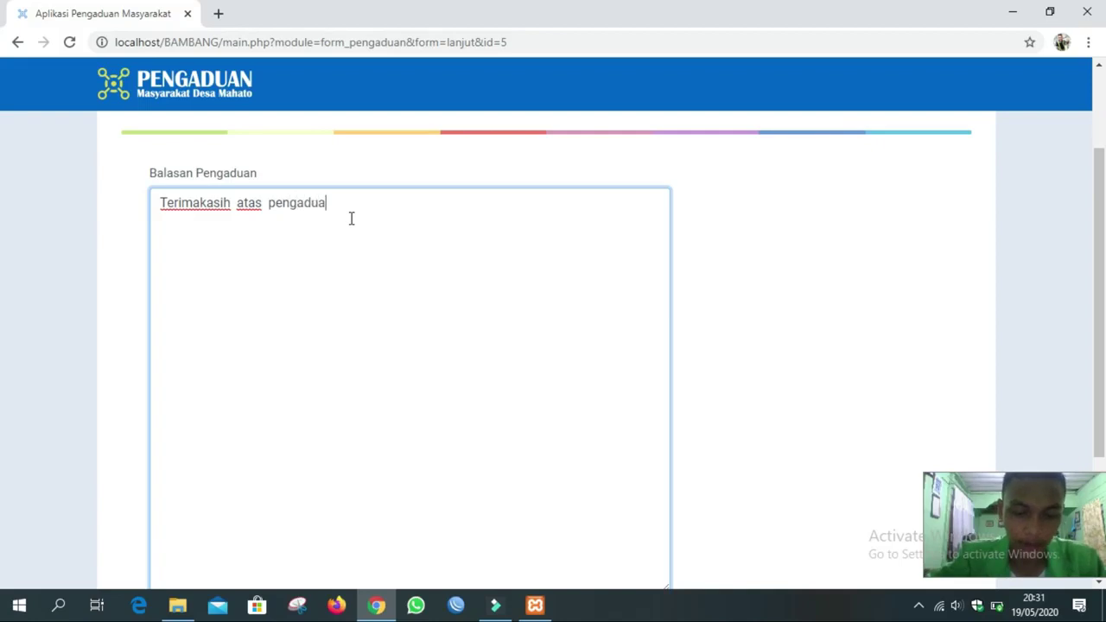
{"action": "type", "text": "n yang sa"}
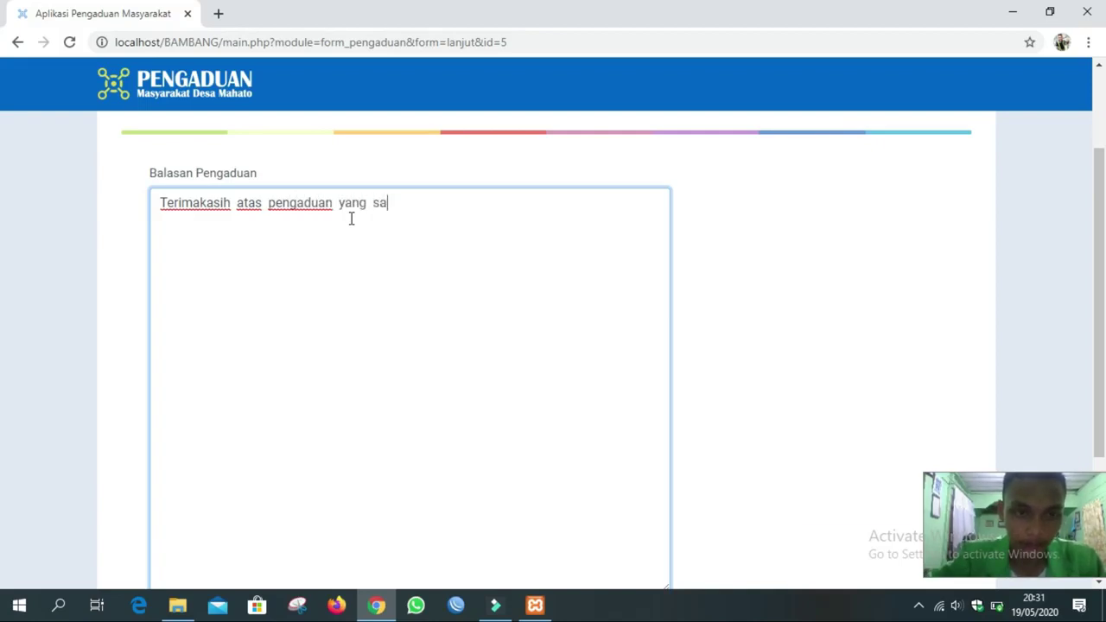
{"action": "type", "text": "udara sampaikan"}
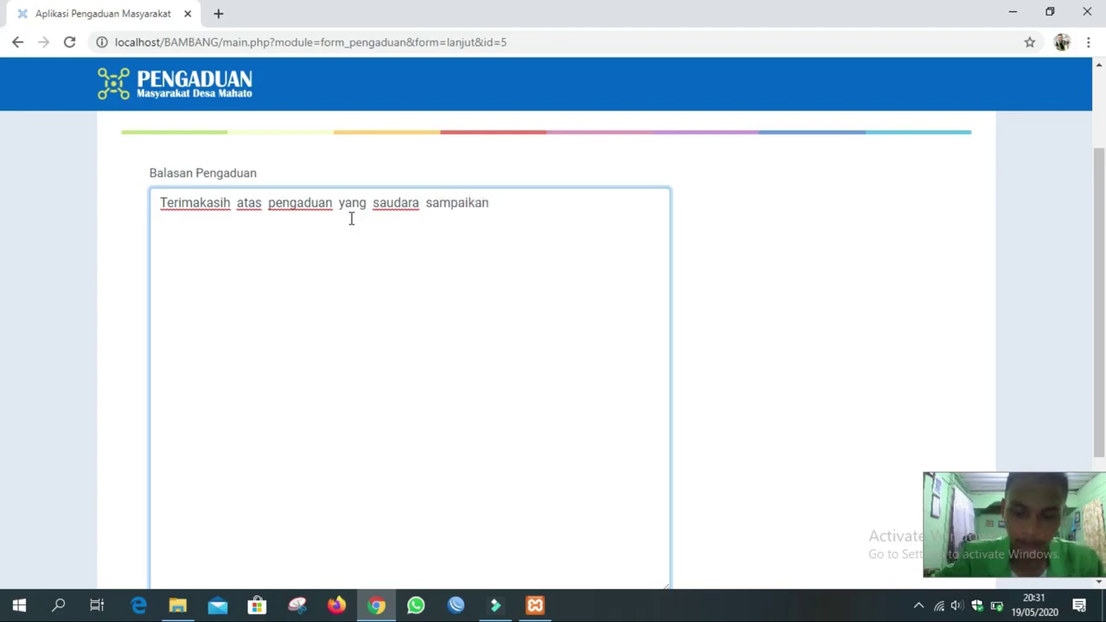
{"action": "type", "text": "."}
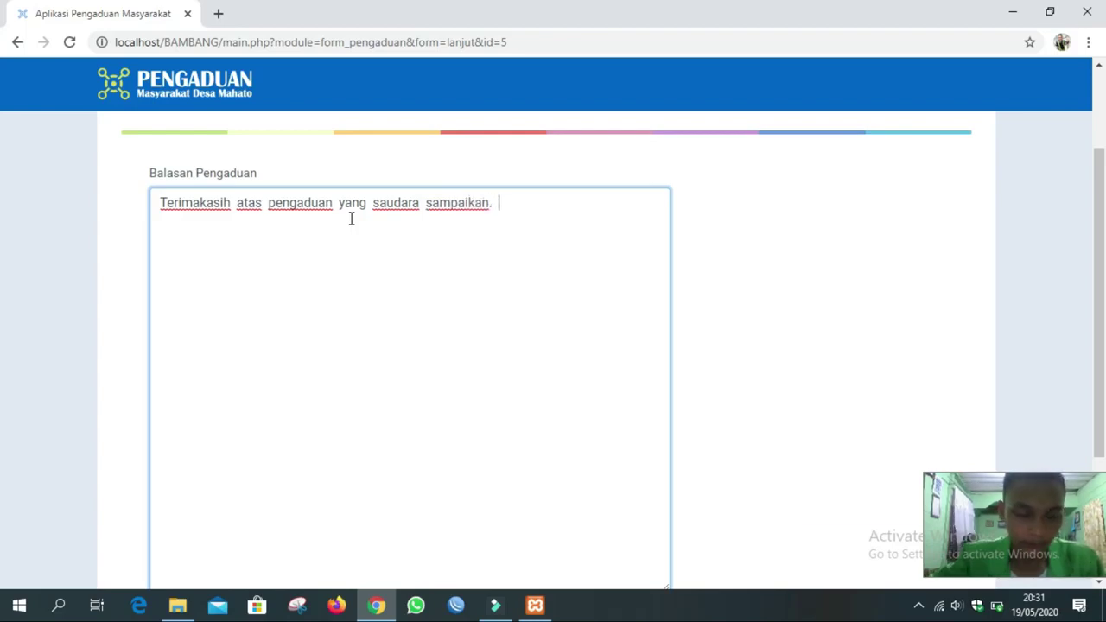
{"action": "type", "text": " Akan segera"}
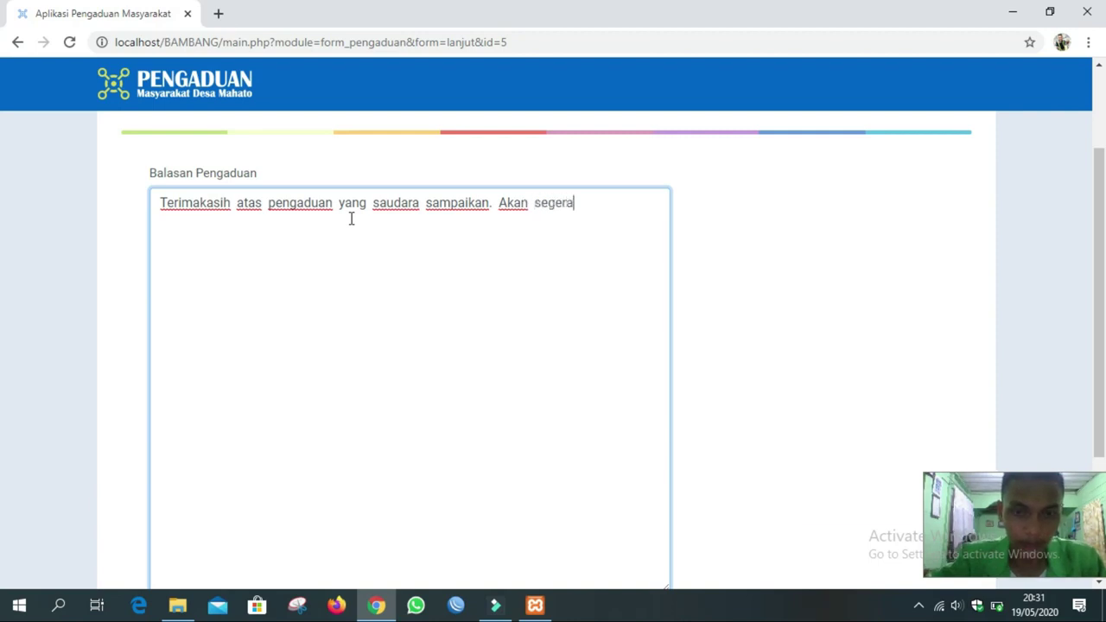
{"action": "type", "text": " kami masukkan dalam daftar APBDes"}
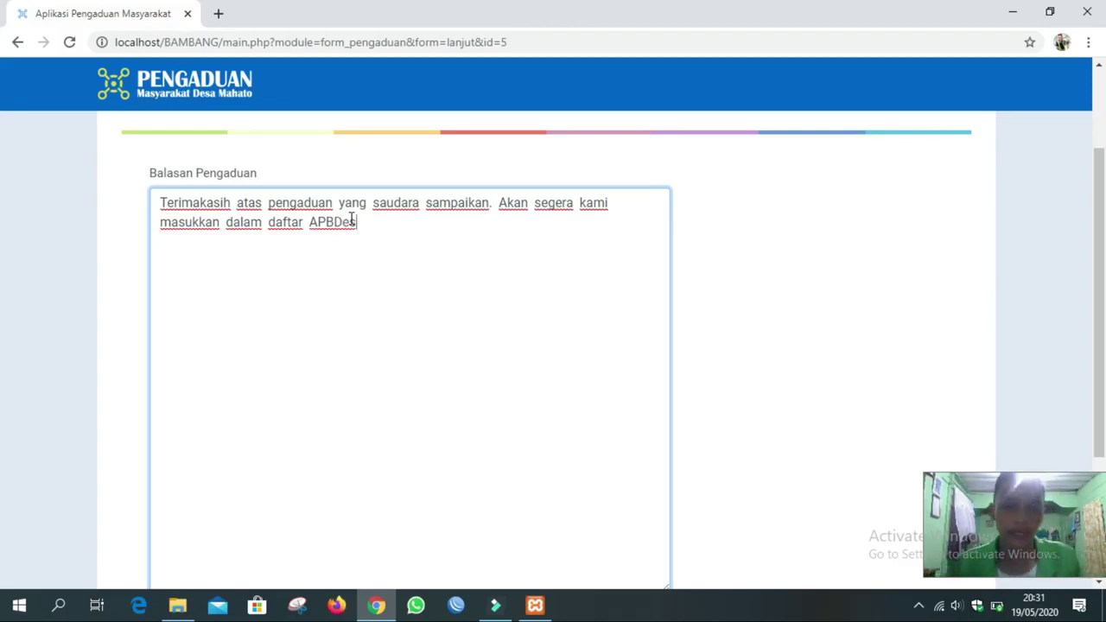
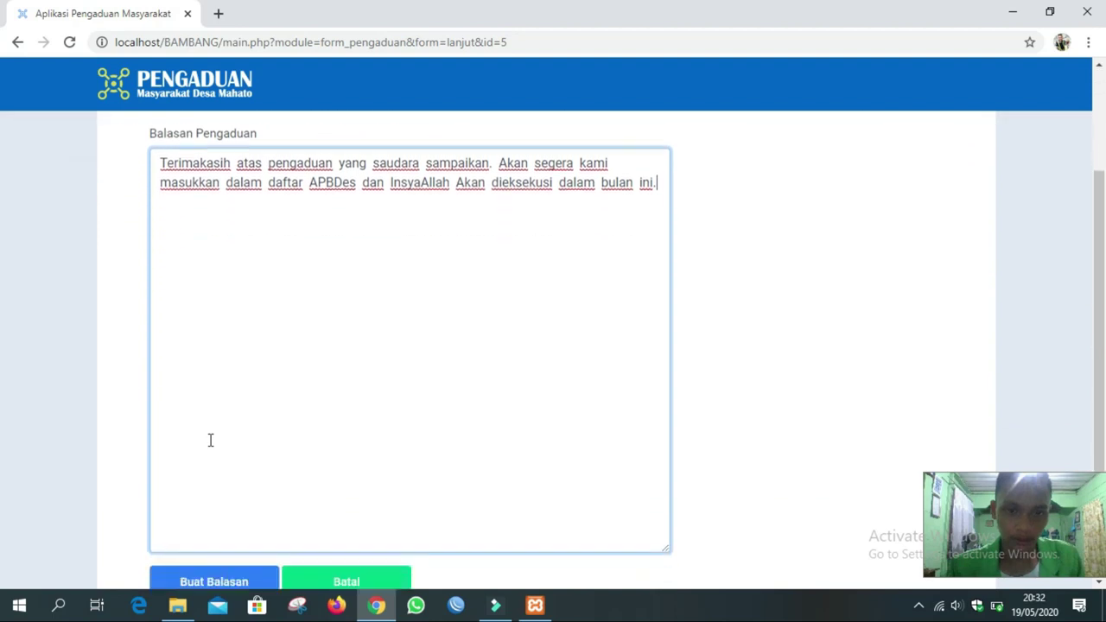
Submit the reply thanking the resident and promising the work joins this month's APBDes list.
{"action": "left_click", "coordinate": [203, 429]}
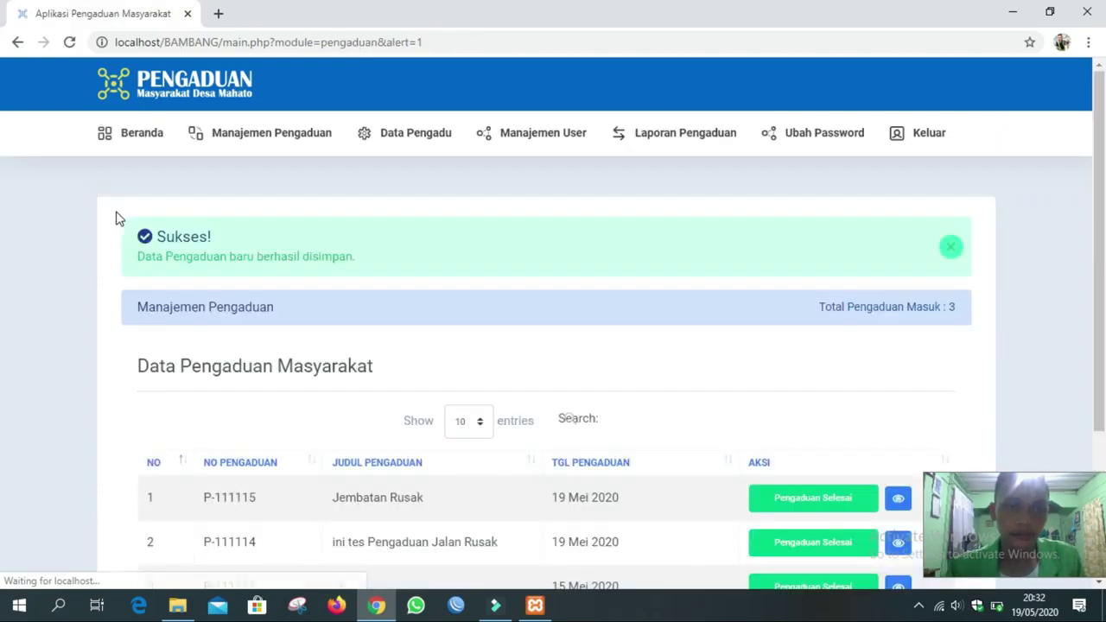
Confirm the Sukses alert and that P-111115, P-111114 and P-111111 are Pengaduan Selesai, then open a new tab.
{"action": "scroll", "coordinate": [230, 336], "scroll_direction": "down", "scroll_amount": 1}
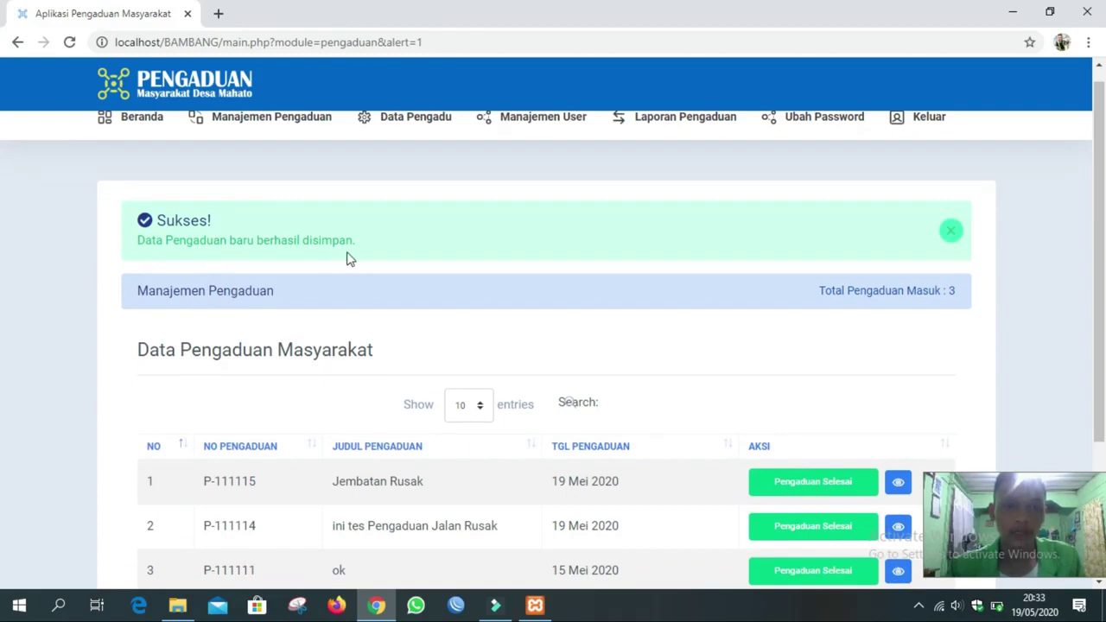
{"action": "scroll", "coordinate": [353, 257], "scroll_direction": "down", "scroll_amount": 1}
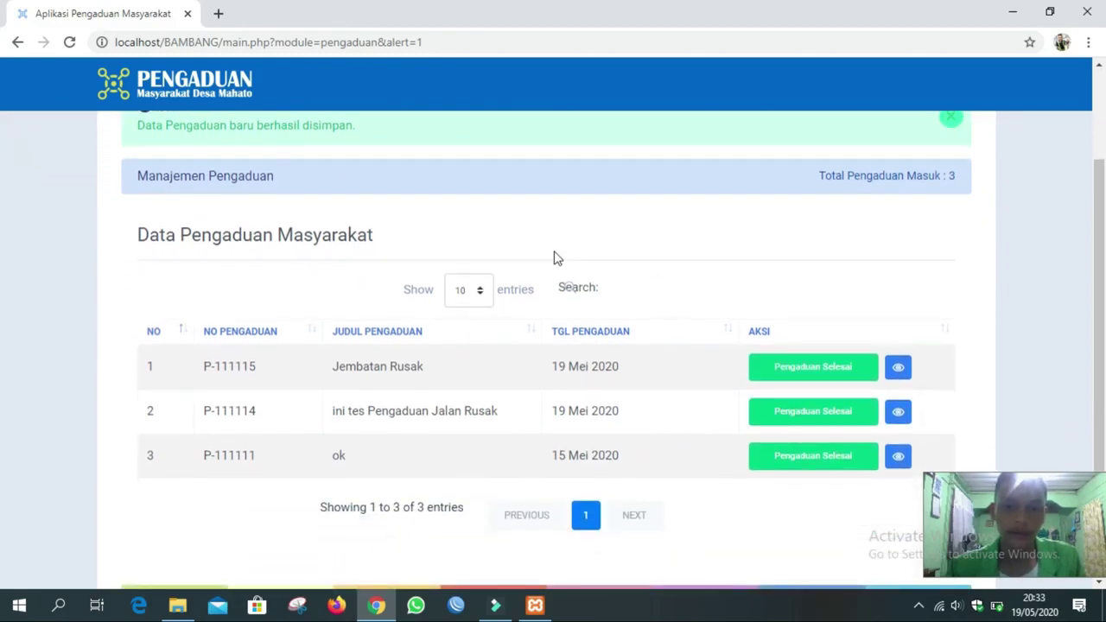
{"action": "scroll", "coordinate": [556, 258], "scroll_direction": "up", "scroll_amount": 1}
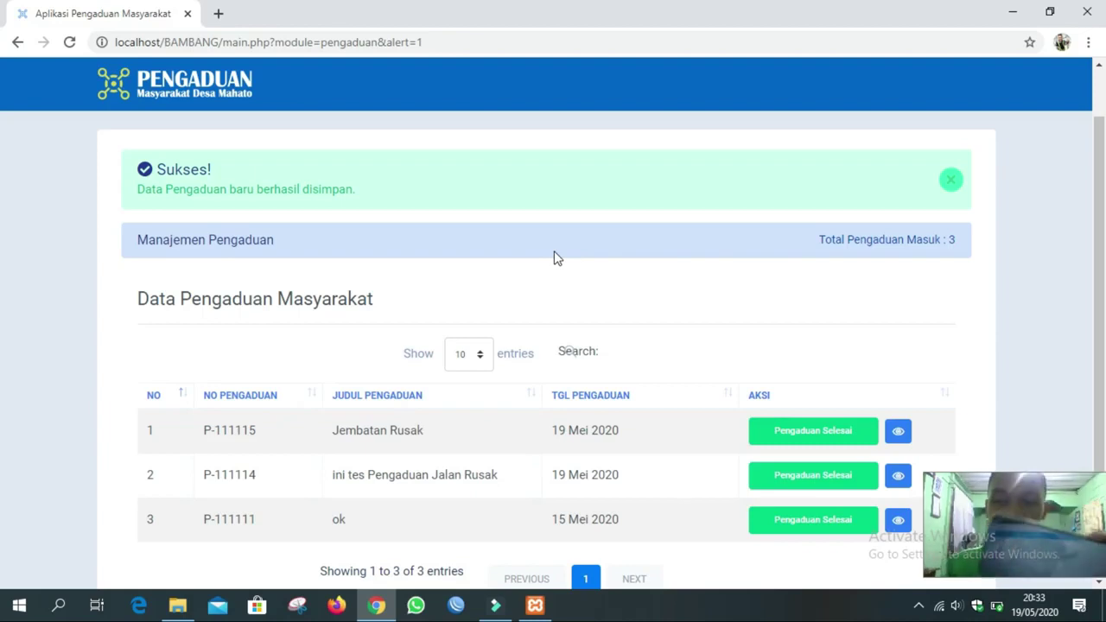
{"action": "scroll", "coordinate": [554, 252], "scroll_direction": "down", "scroll_amount": 2}
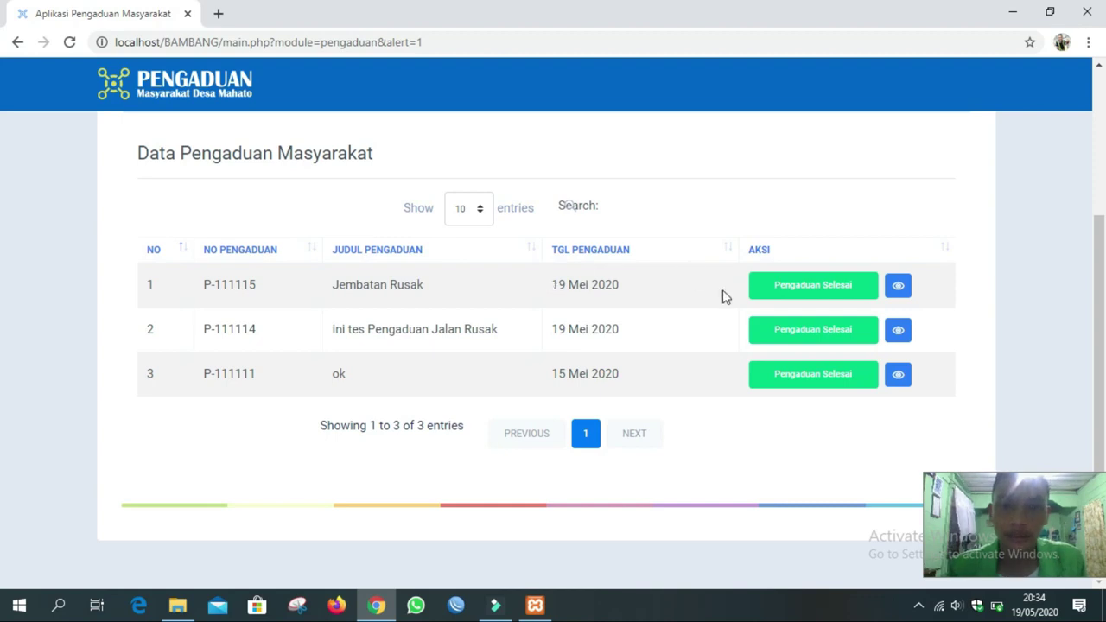
{"action": "scroll", "coordinate": [563, 317], "scroll_direction": "up", "scroll_amount": 3}
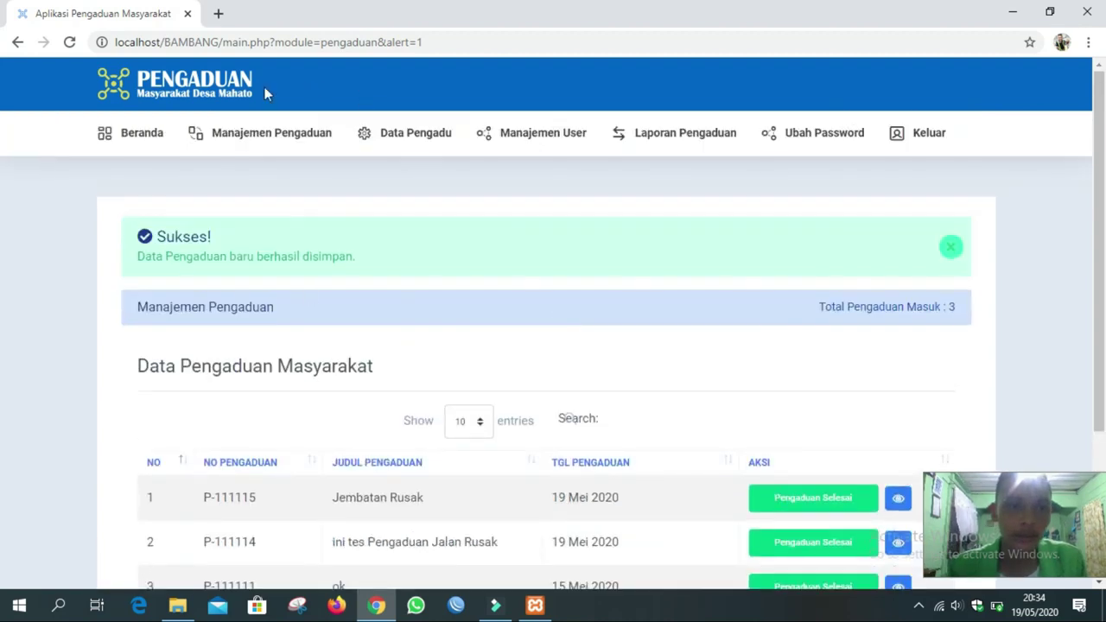
{"action": "left_click", "coordinate": [218, 15]}
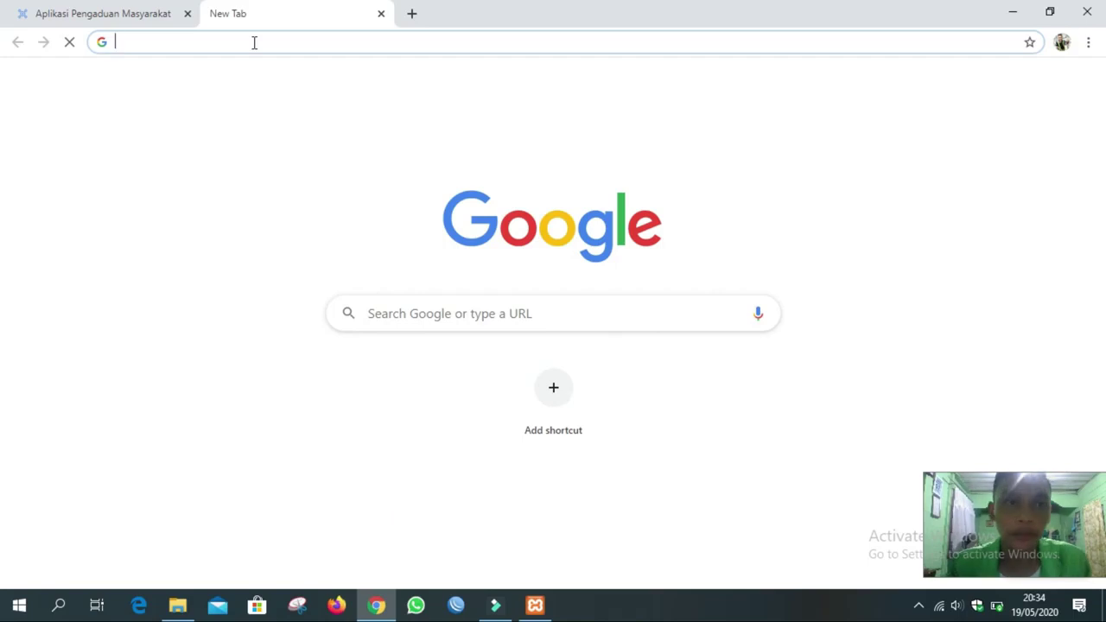
Load localhost/BAMBANG/index.php and go to the Buat Pengaduan page.
{"action": "type", "text": "lo"}
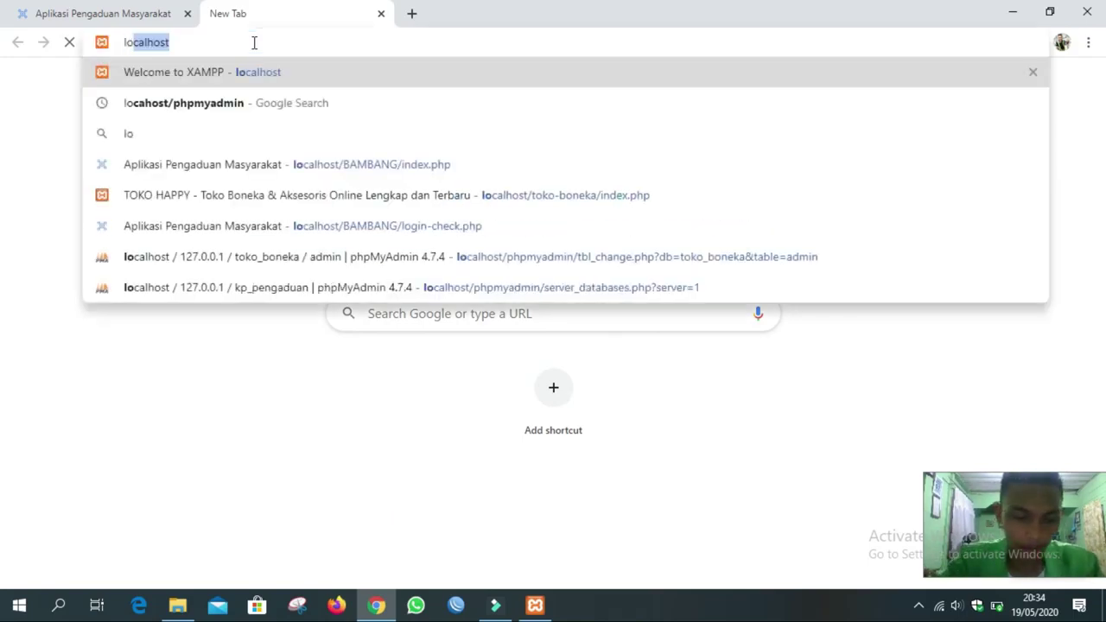
{"action": "type", "text": "calhost/"}
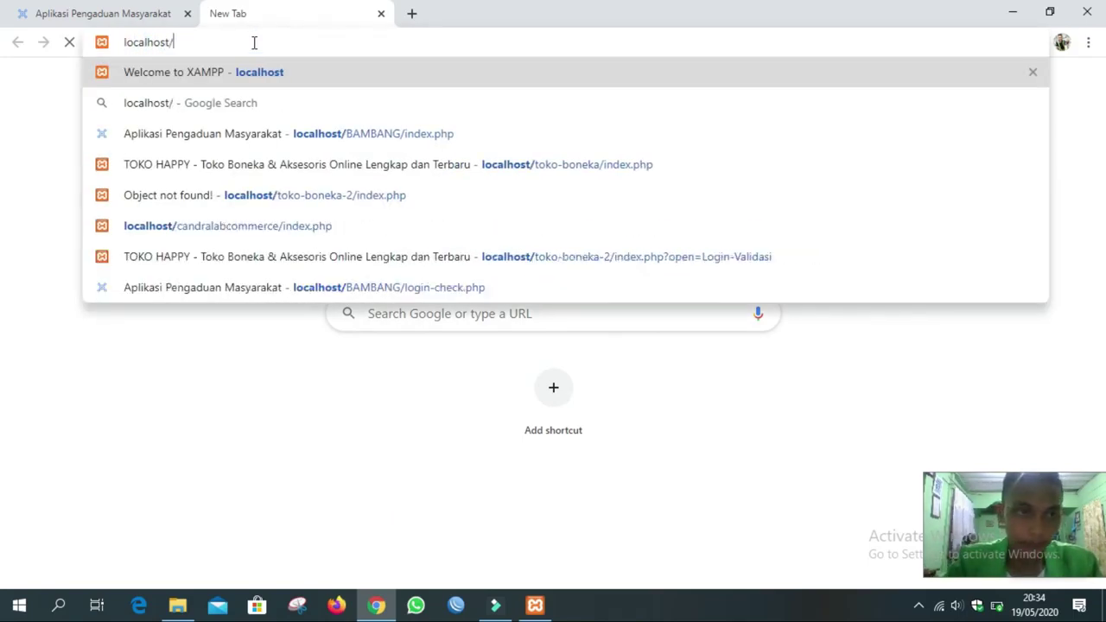
{"action": "type", "text": "Ba"}
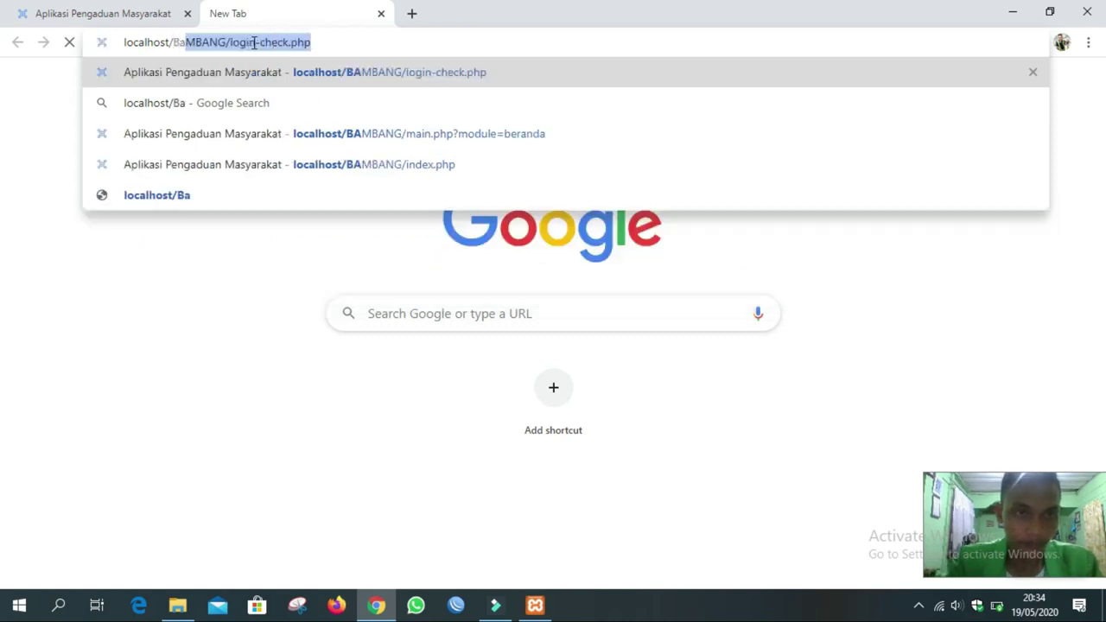
{"action": "key", "text": "Right"}
{"action": "key", "text": "BackSpace"}
{"action": "key", "text": "BackSpace"}
{"action": "key", "text": "BackSpace"}
{"action": "key", "text": "BackSpace"}
{"action": "key", "text": "BackSpace"}
{"action": "key", "text": "BackSpace"}
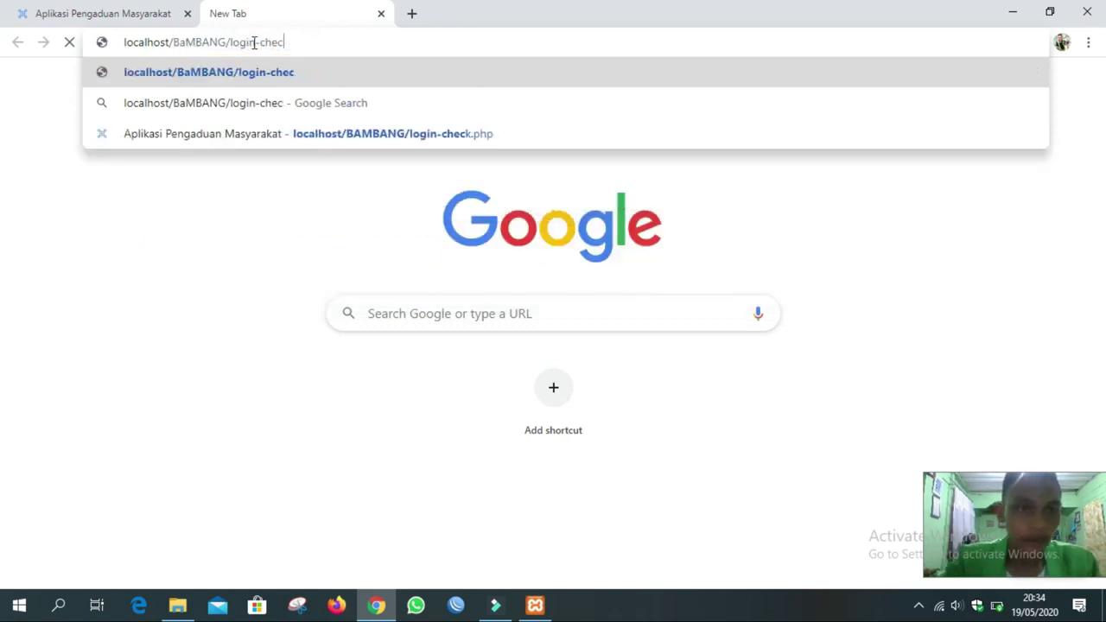
{"action": "key", "text": "BackSpace"}
{"action": "key", "text": "BackSpace"}
{"action": "key", "text": "BackSpace"}
{"action": "key", "text": "BackSpace"}
{"action": "key", "text": "BackSpace"}
{"action": "key", "text": "BackSpace"}
{"action": "key", "text": "BackSpace"}
{"action": "key", "text": "BackSpace"}
{"action": "key", "text": "BackSpace"}
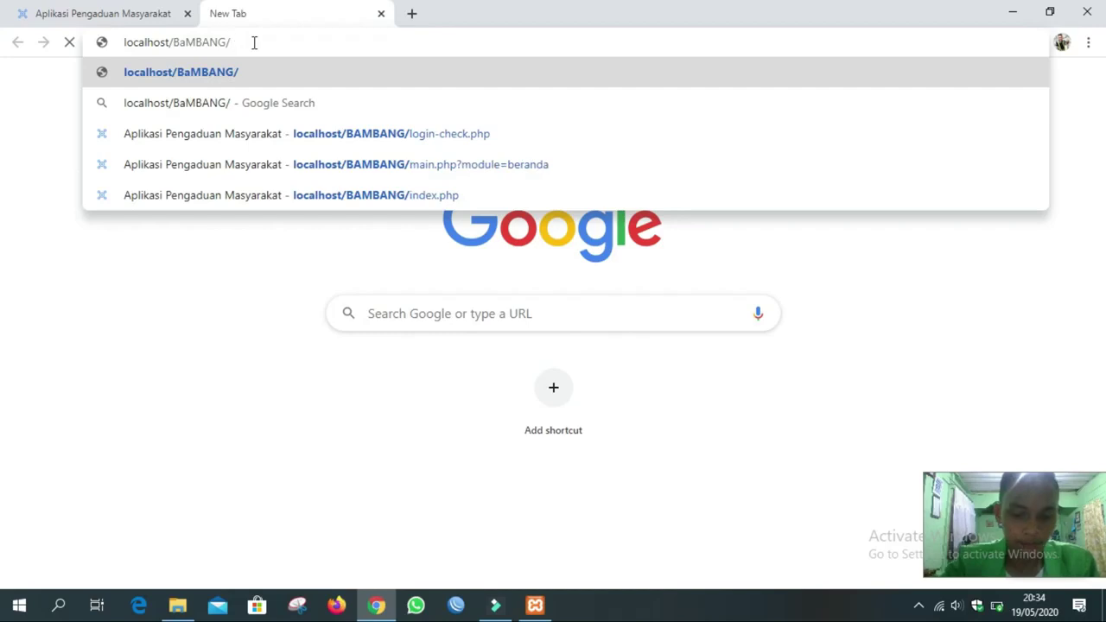
{"action": "type", "text": "inde"}
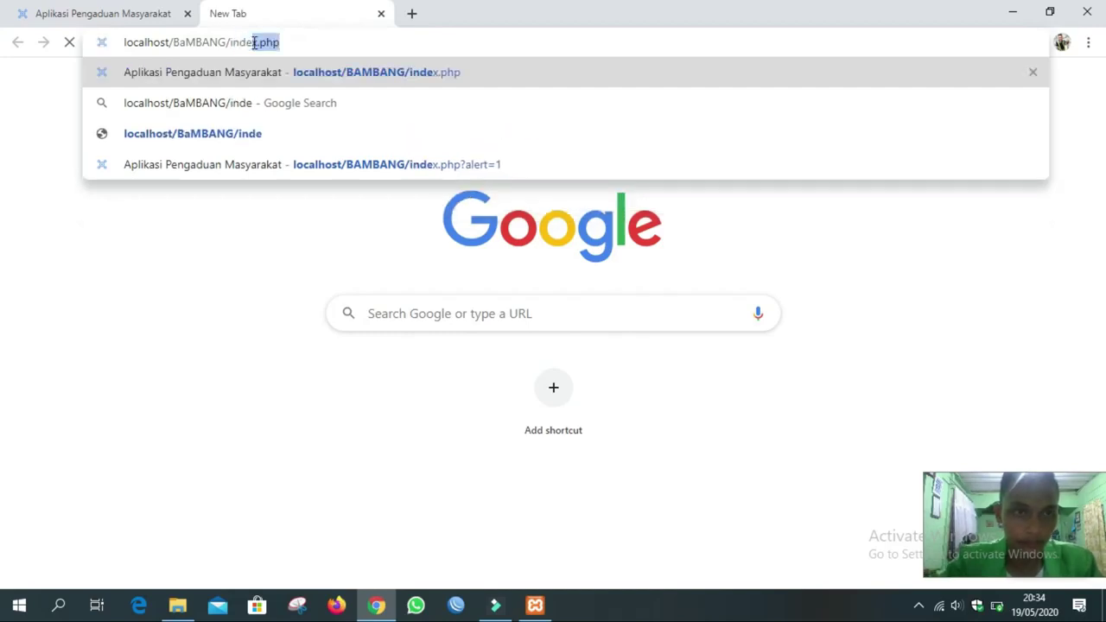
{"action": "key", "text": "Return"}
{"action": "left_click", "coordinate": [343, 138]}
Sign in as the resident using the saved autofill login.
{"action": "scroll", "coordinate": [417, 253], "scroll_direction": "down", "scroll_amount": 1}
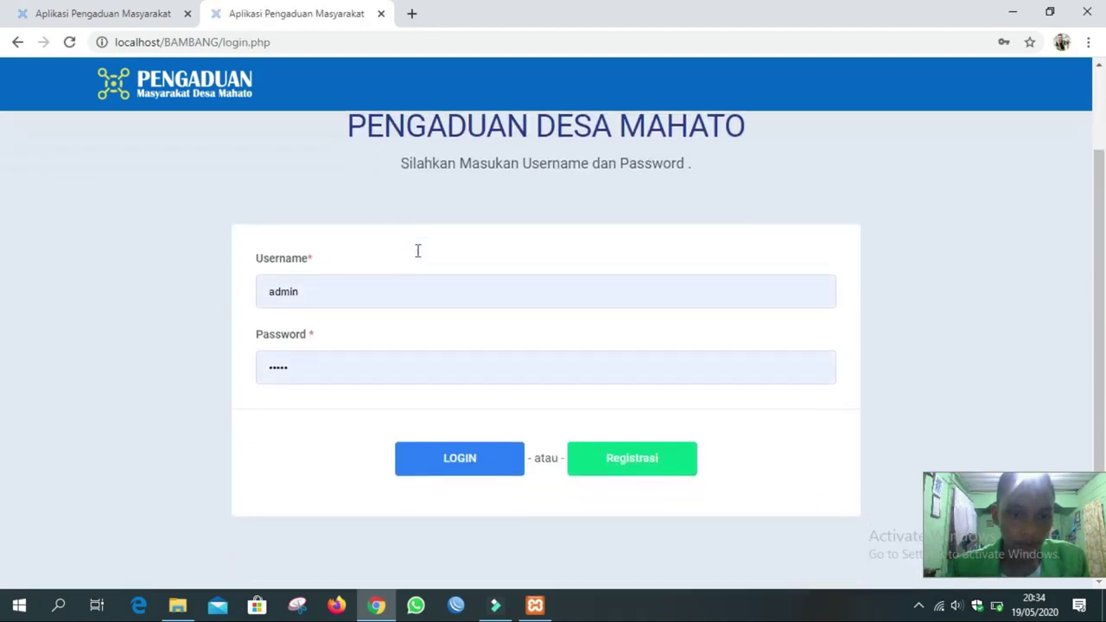
{"action": "double_click", "coordinate": [326, 297]}
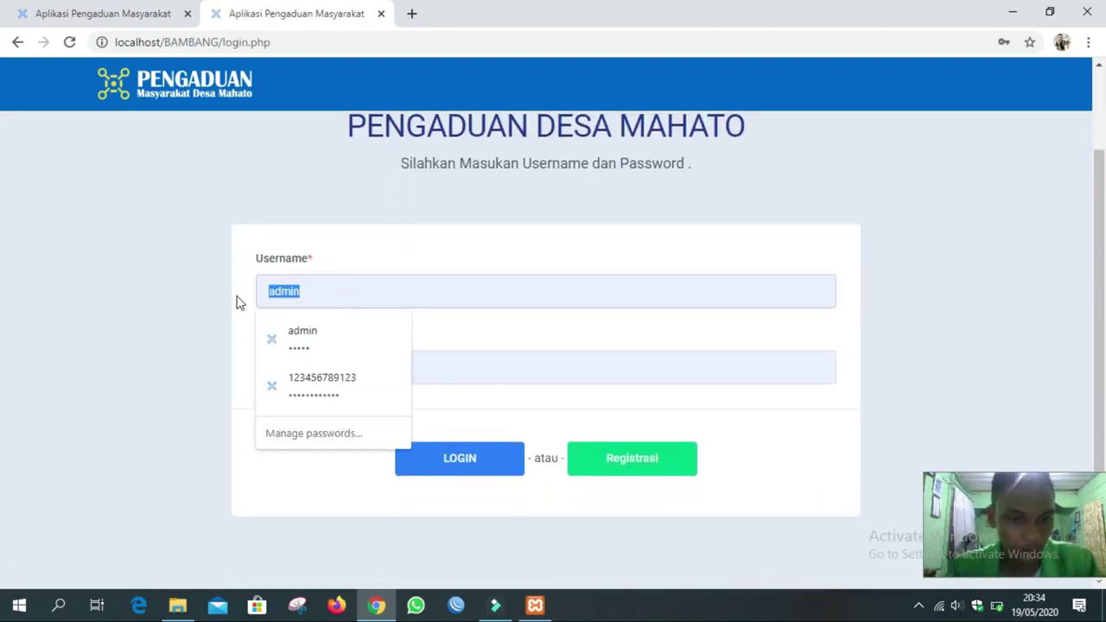
{"action": "left_click", "coordinate": [324, 385]}
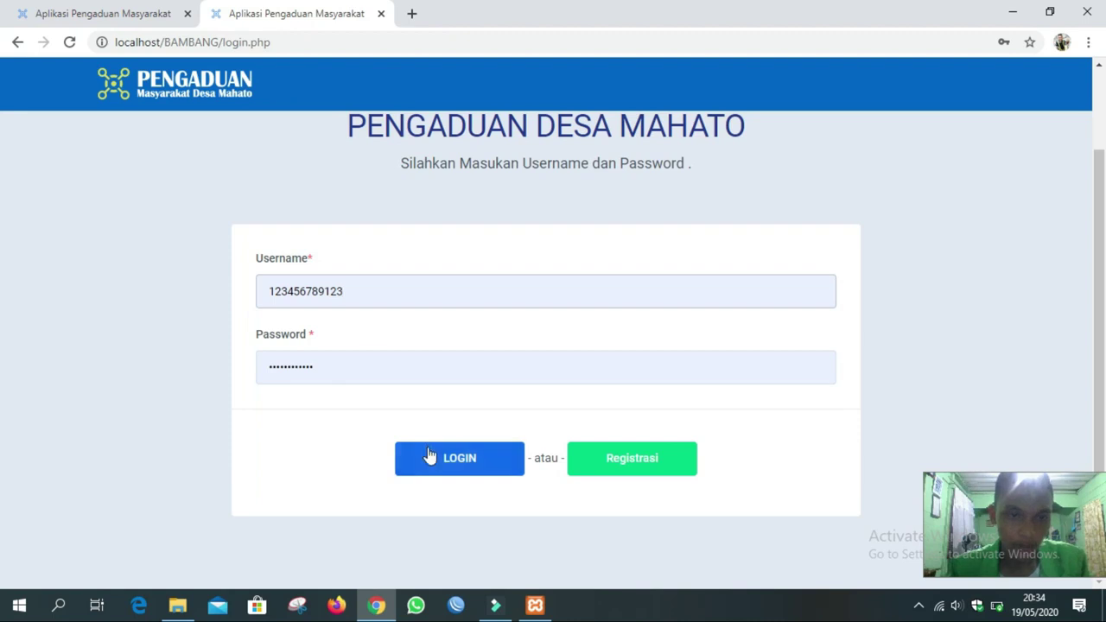
{"action": "left_click", "coordinate": [474, 460]}
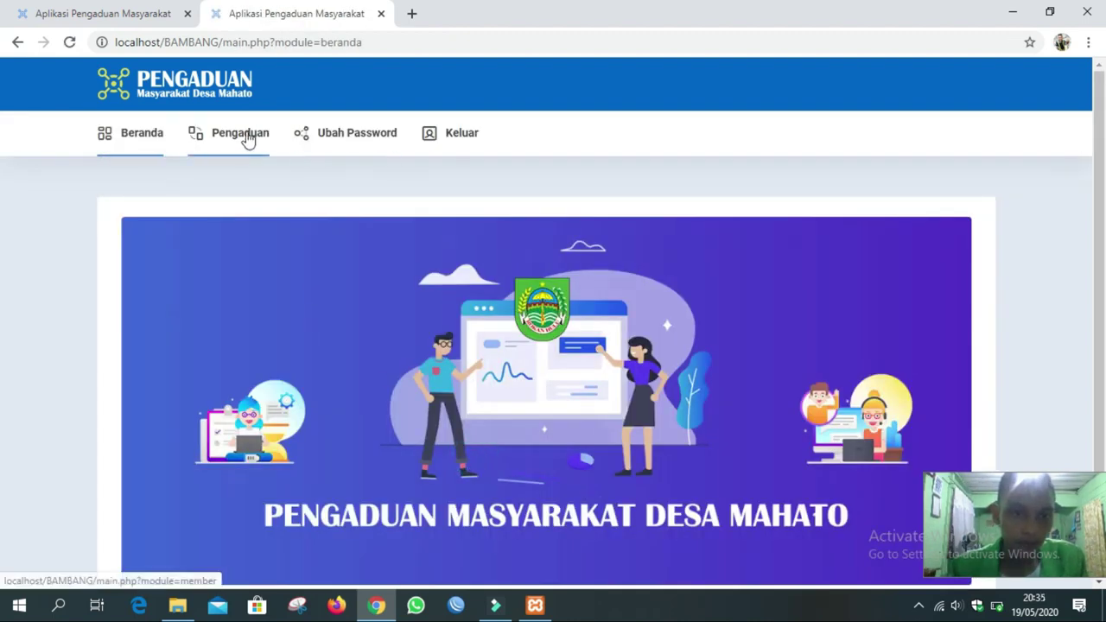
Print the Tanda Terima receipt for the completed Jembatan Rusak complaint and view the PDF.
{"action": "left_click", "coordinate": [247, 140]}
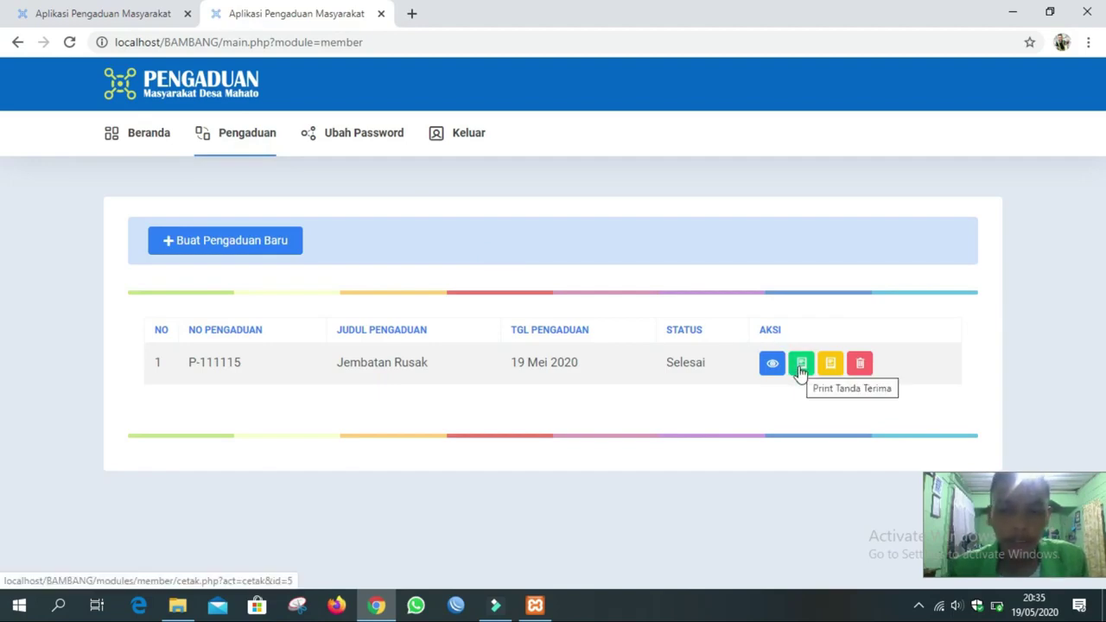
{"action": "left_click", "coordinate": [802, 367]}
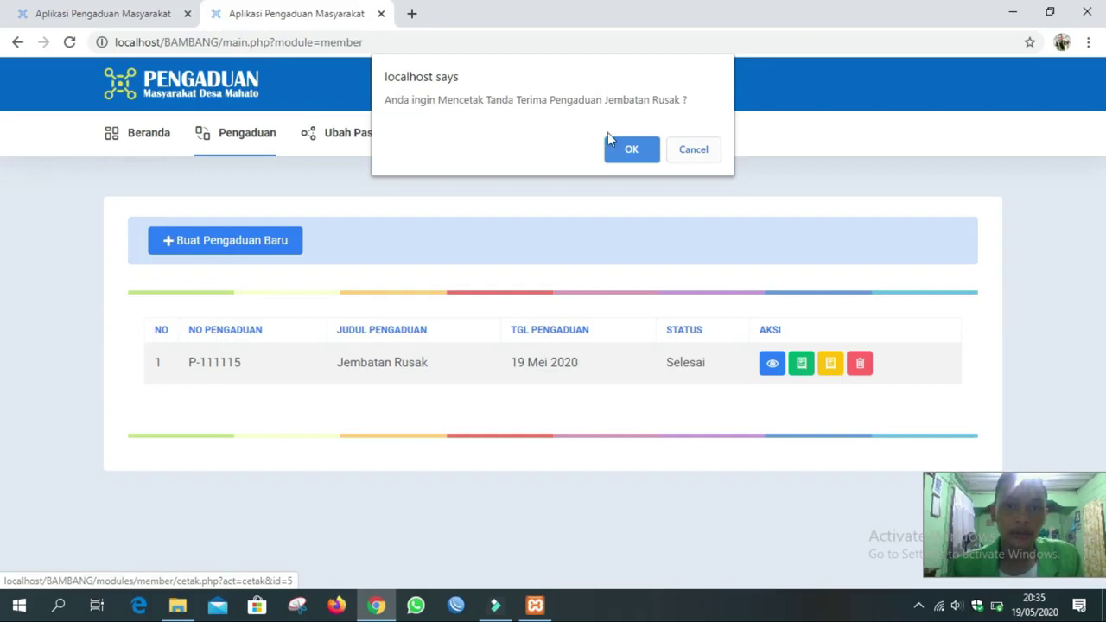
{"action": "left_click", "coordinate": [635, 149]}
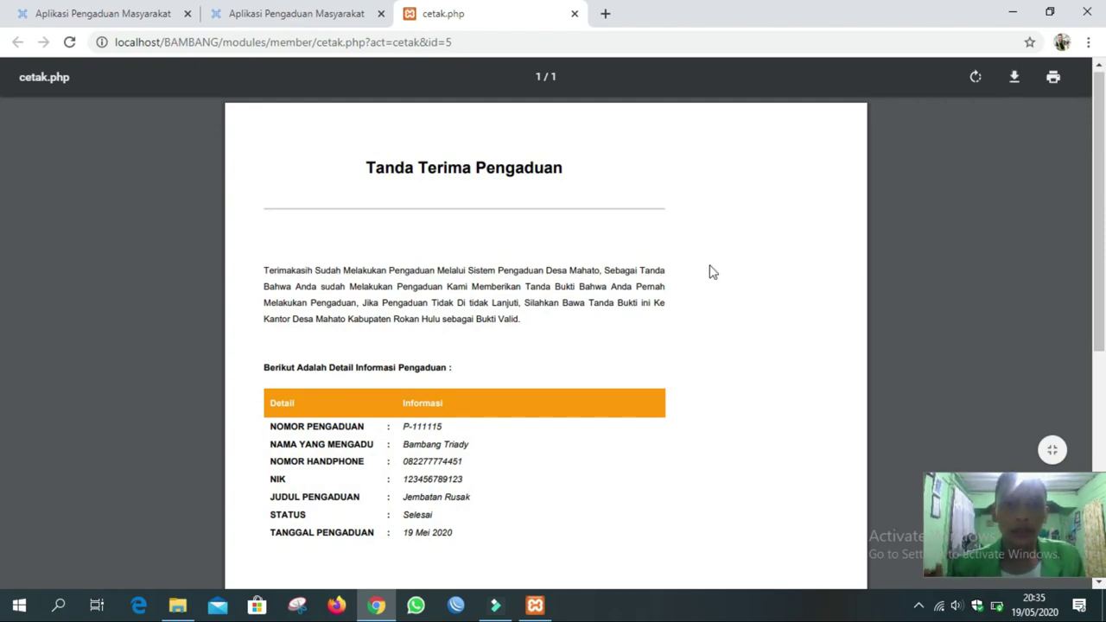
{"action": "scroll", "coordinate": [712, 273], "scroll_direction": "down", "scroll_amount": 1}
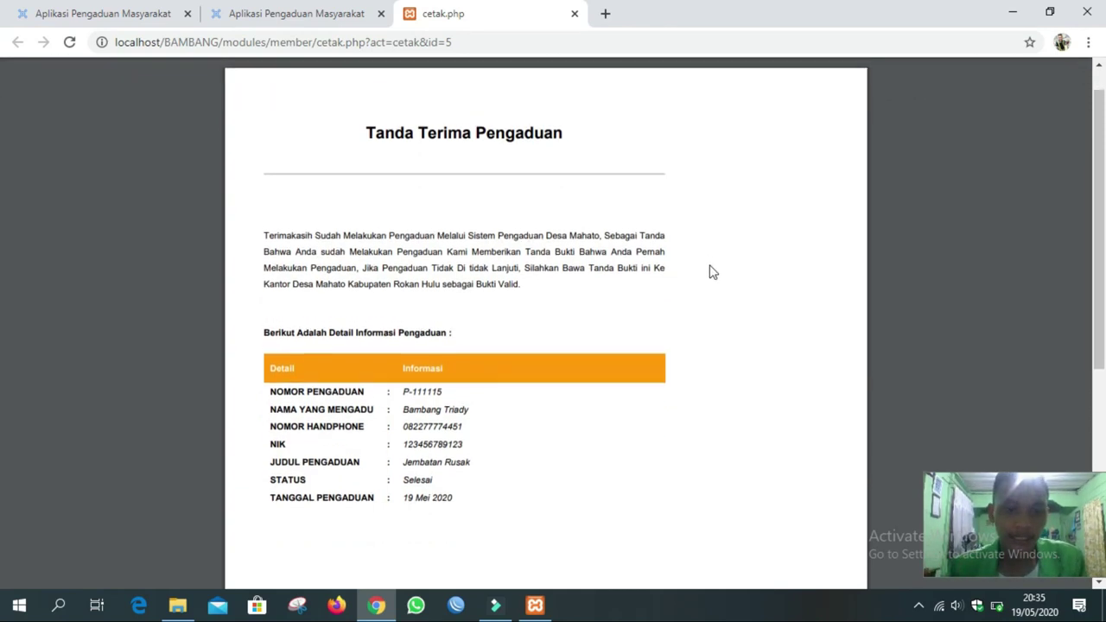
Close the receipt PDF tab and log the resident out with Keluar.
{"action": "left_click", "coordinate": [121, 13]}
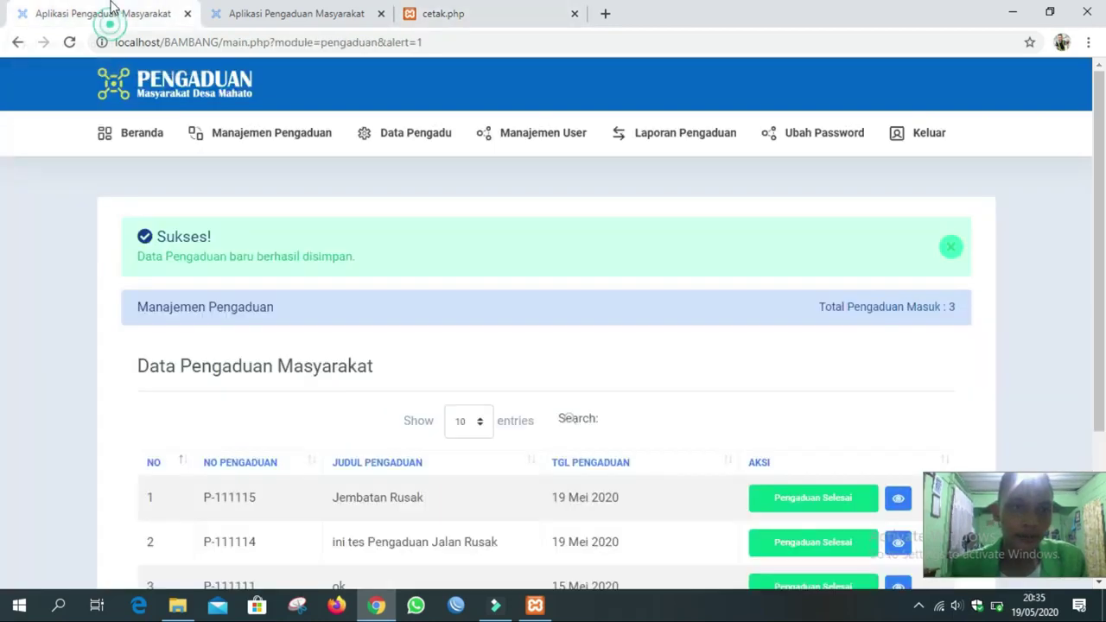
{"action": "left_click", "coordinate": [574, 14]}
{"action": "left_click", "coordinate": [320, 13]}
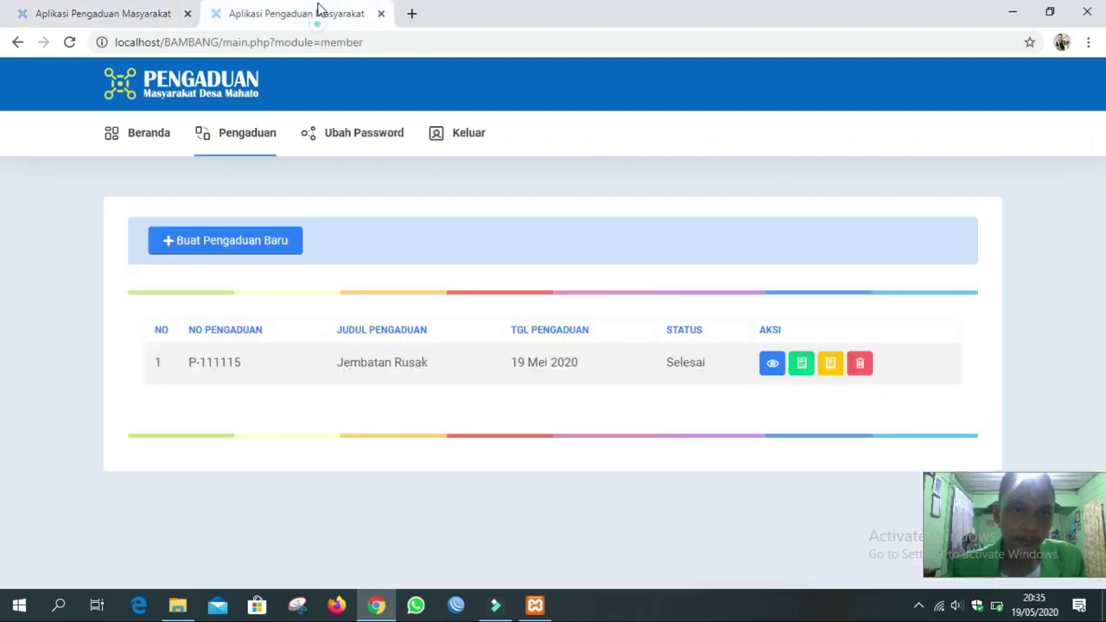
{"action": "left_click", "coordinate": [457, 135]}
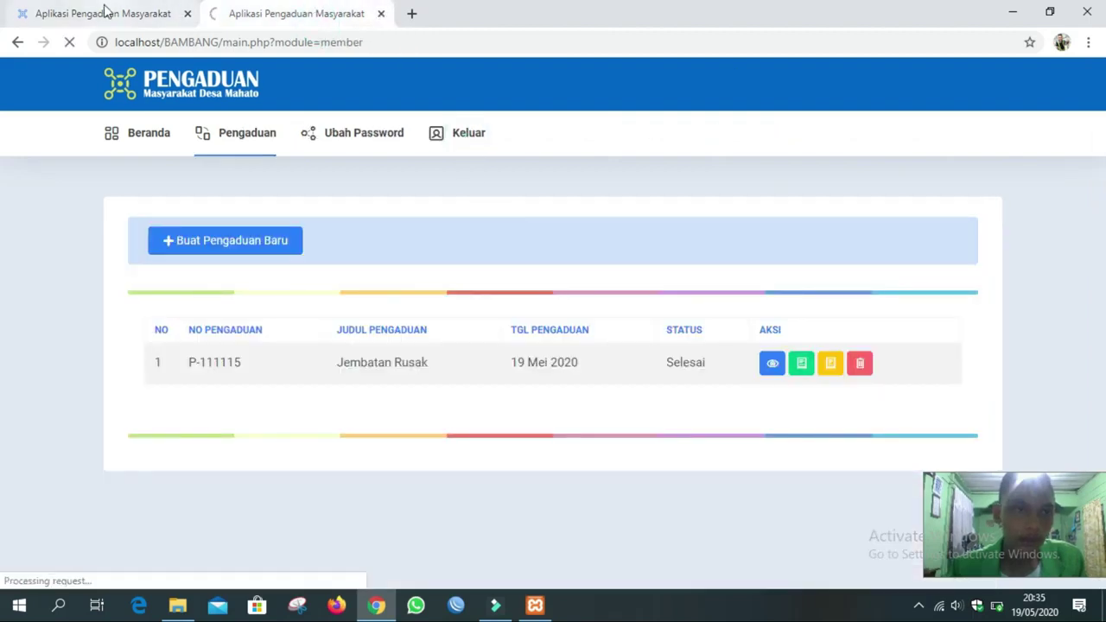
Back on the first tab, look over the complaint list, then go to the public home page.
{"action": "left_click", "coordinate": [102, 12]}
{"action": "scroll", "coordinate": [425, 177], "scroll_direction": "down", "scroll_amount": 3}
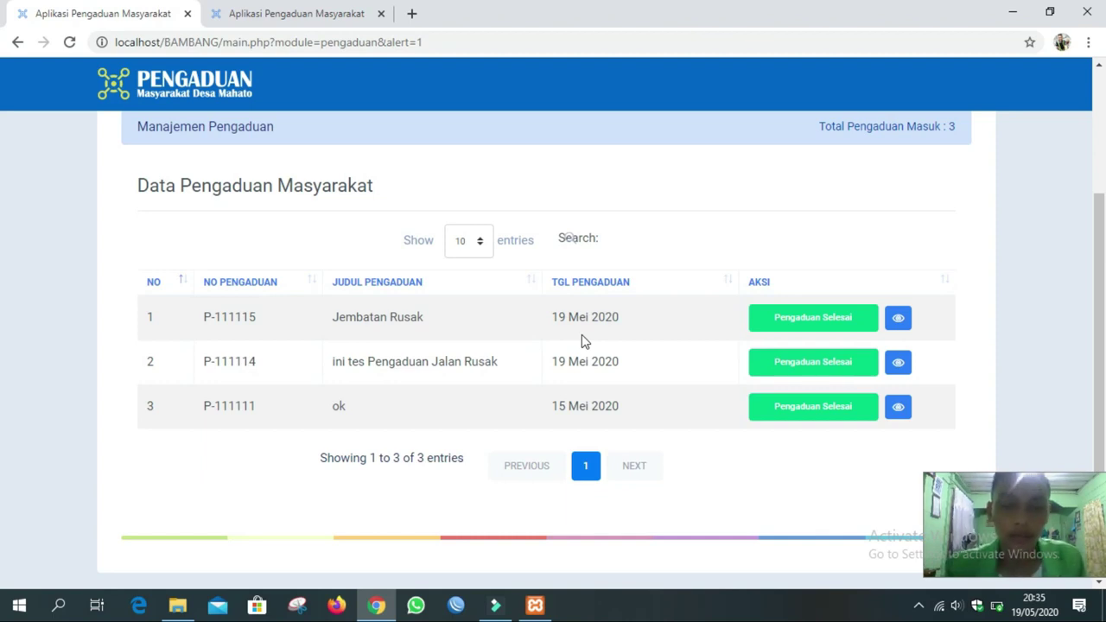
{"action": "scroll", "coordinate": [524, 297], "scroll_direction": "up", "scroll_amount": 2}
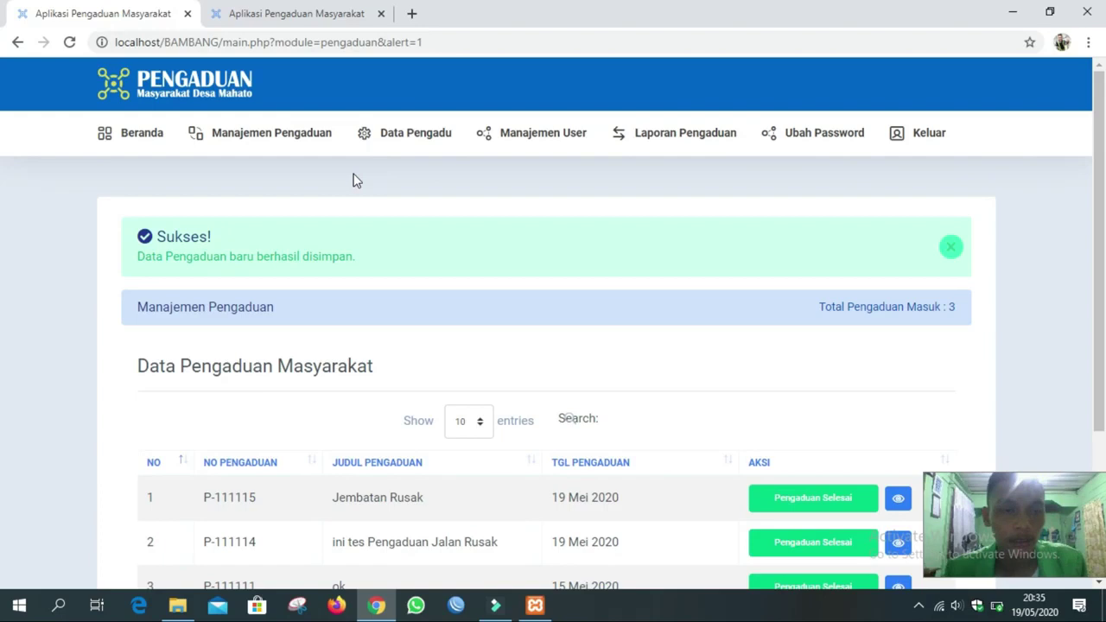
{"action": "left_click", "coordinate": [165, 138]}
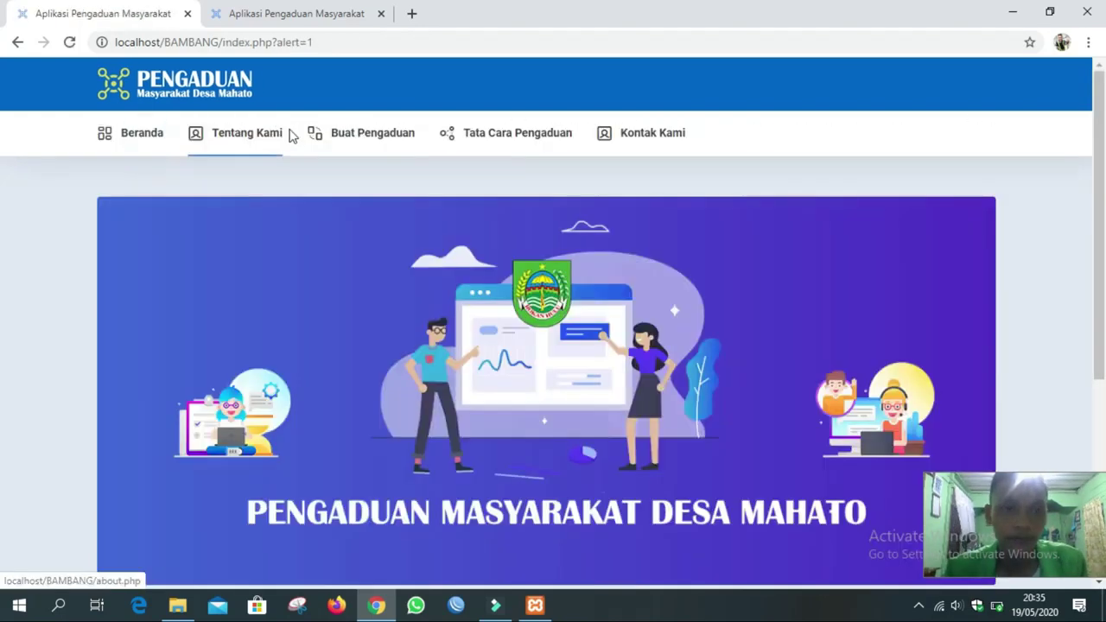
Reload the Beranda home page and go to the Buat Pengaduan login page.
{"action": "left_click", "coordinate": [140, 143]}
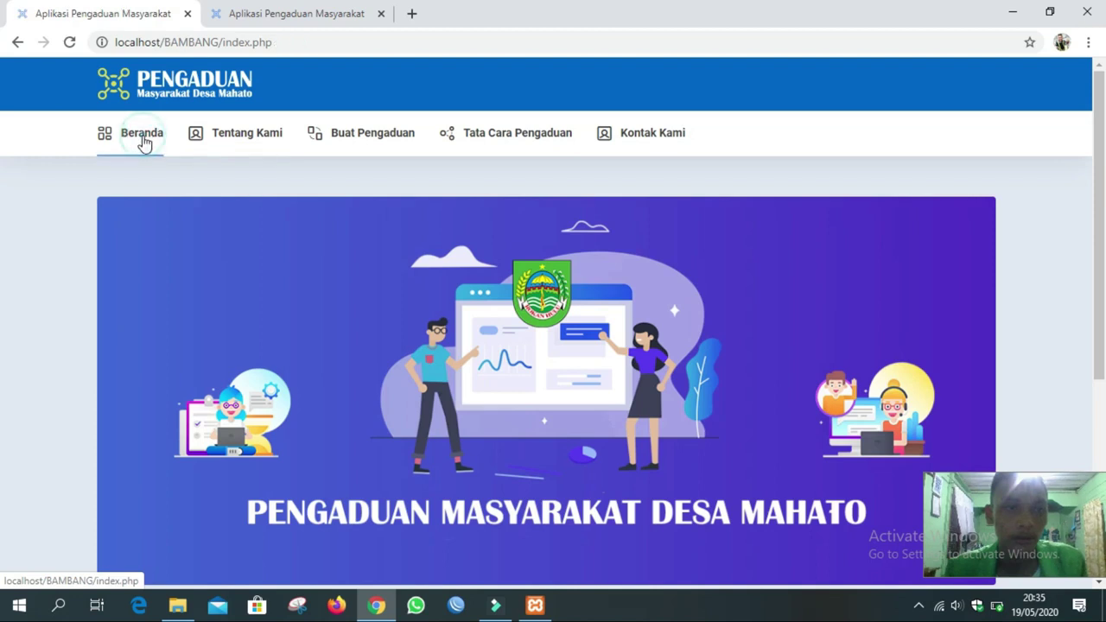
{"action": "scroll", "coordinate": [282, 156], "scroll_direction": "down", "scroll_amount": 4}
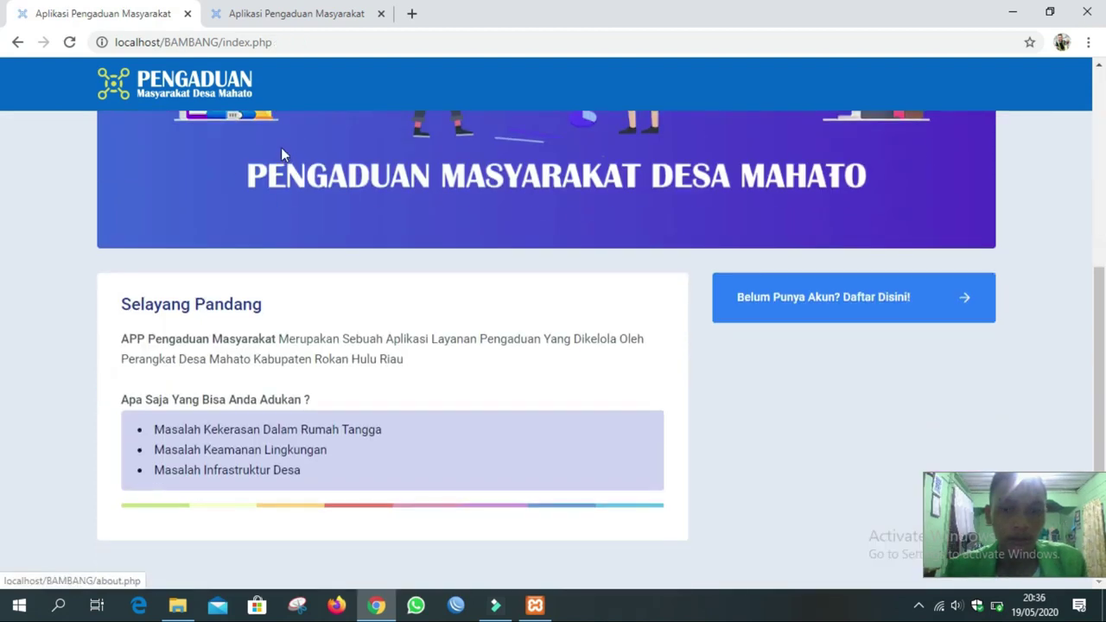
{"action": "scroll", "coordinate": [280, 154], "scroll_direction": "up", "scroll_amount": 4}
{"action": "left_click", "coordinate": [369, 142]}
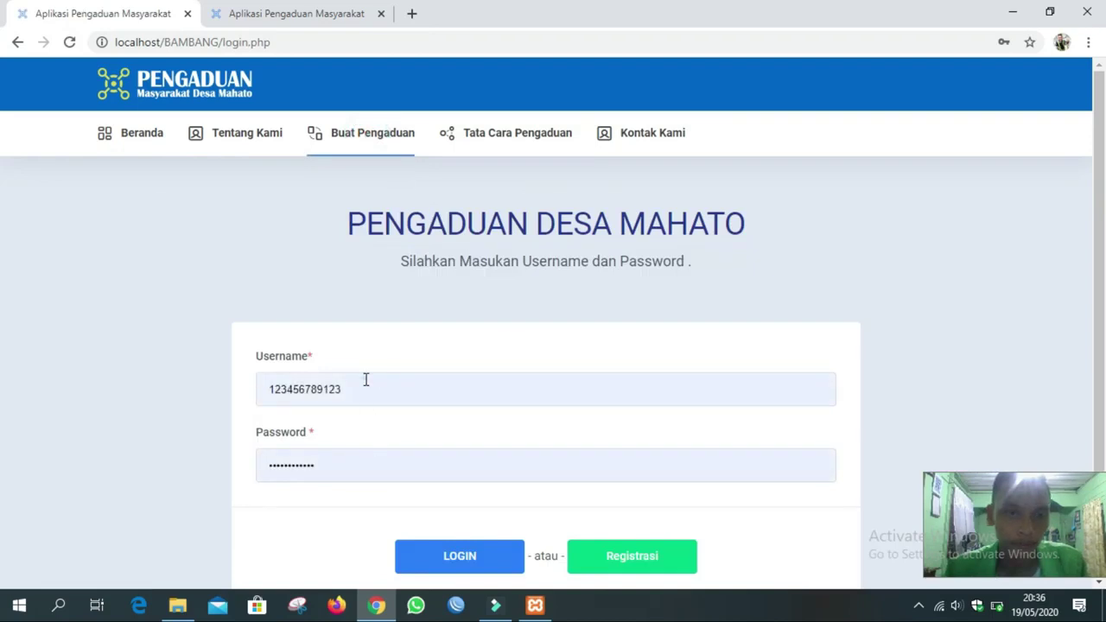
Replace the prefilled login with the admin username and password and sign in.
{"action": "double_click", "coordinate": [365, 381]}
{"action": "type", "text": "admin"}
{"action": "key", "text": "Tab"}
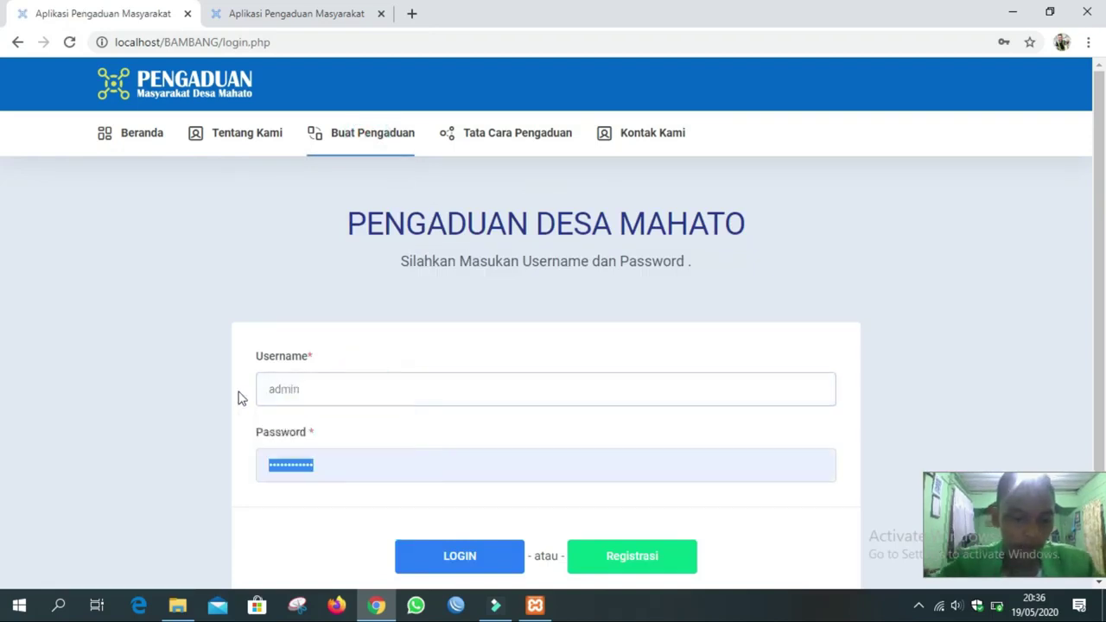
{"action": "key", "text": "BackSpace"}
{"action": "type", "text": "admin"}
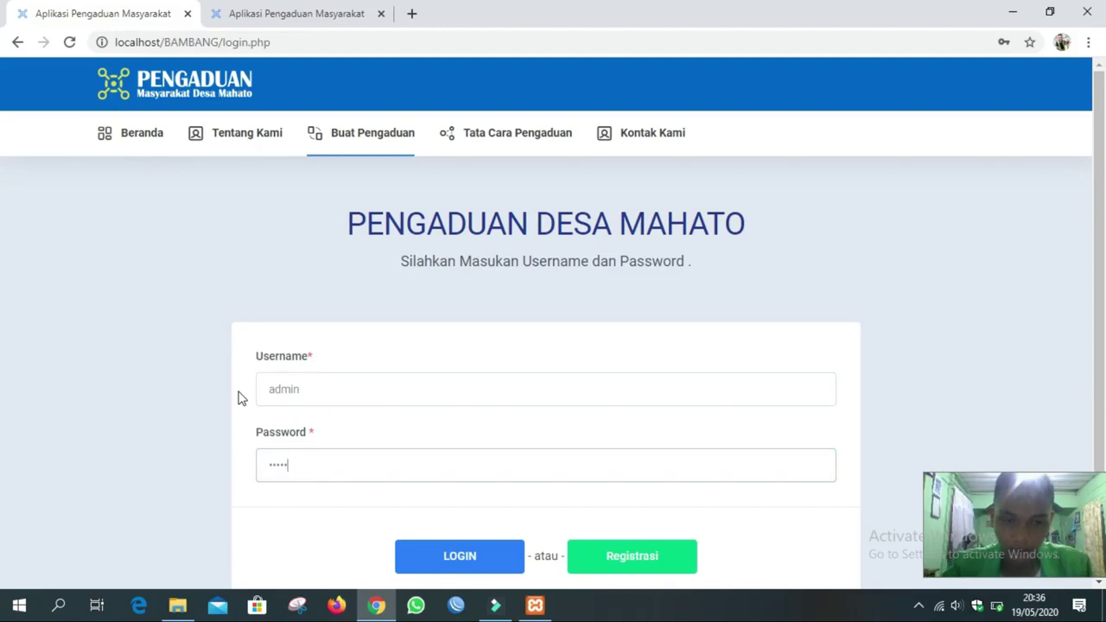
{"action": "left_click", "coordinate": [420, 557]}
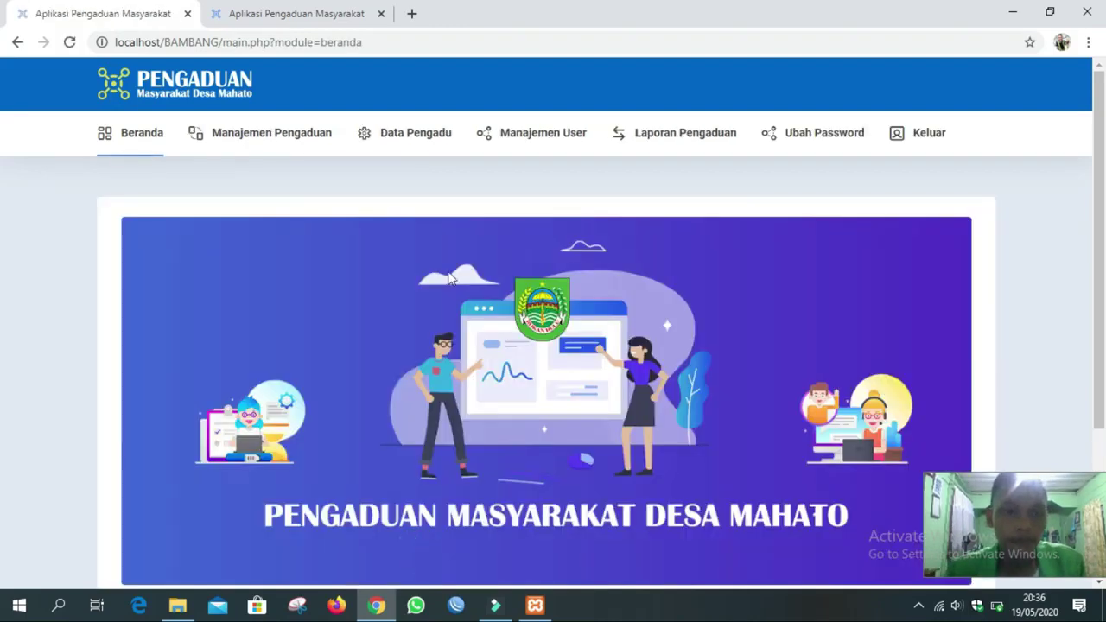
Look over the three incoming complaints in Manajemen Pengaduan, then move to Data Pengadu.
{"action": "left_click", "coordinate": [279, 138]}
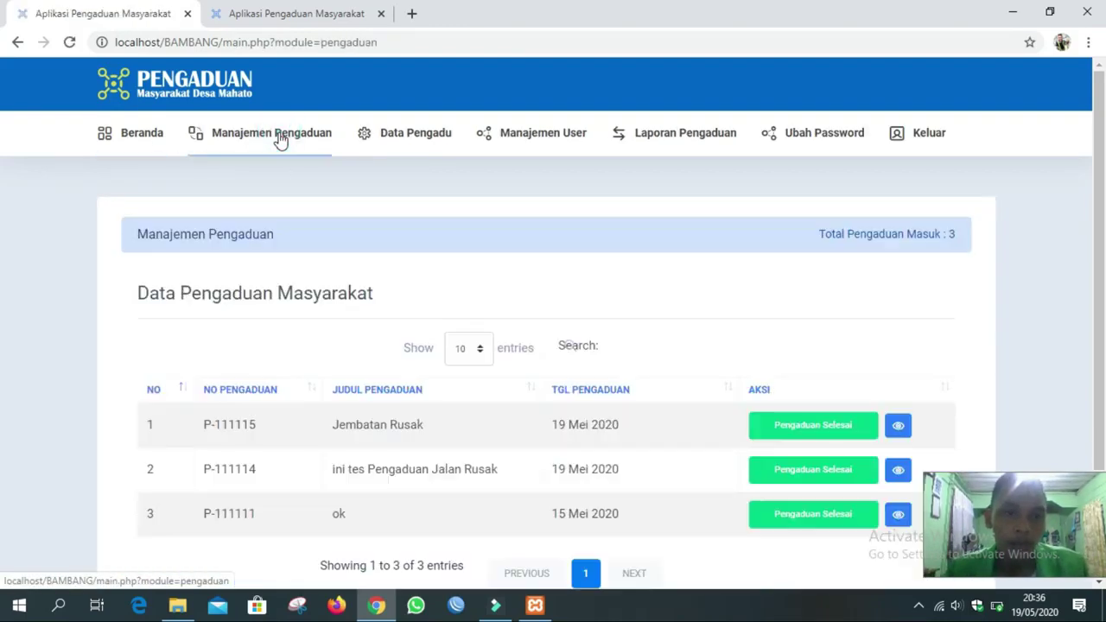
{"action": "scroll", "coordinate": [423, 217], "scroll_direction": "down", "scroll_amount": 2}
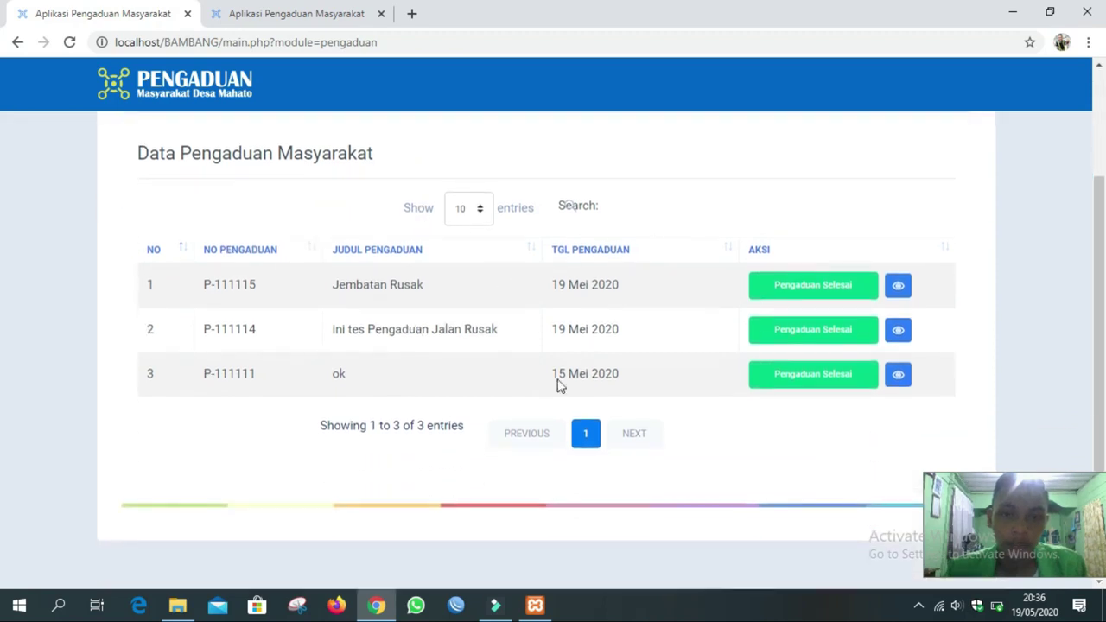
{"action": "scroll", "coordinate": [464, 263], "scroll_direction": "up", "scroll_amount": 2}
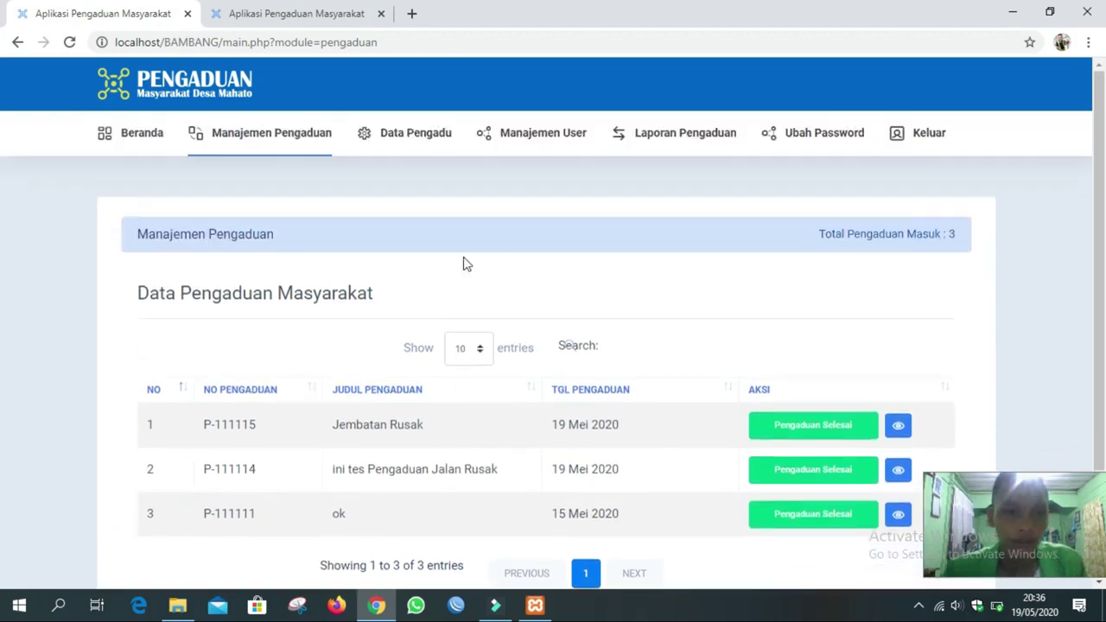
{"action": "left_click", "coordinate": [408, 142]}
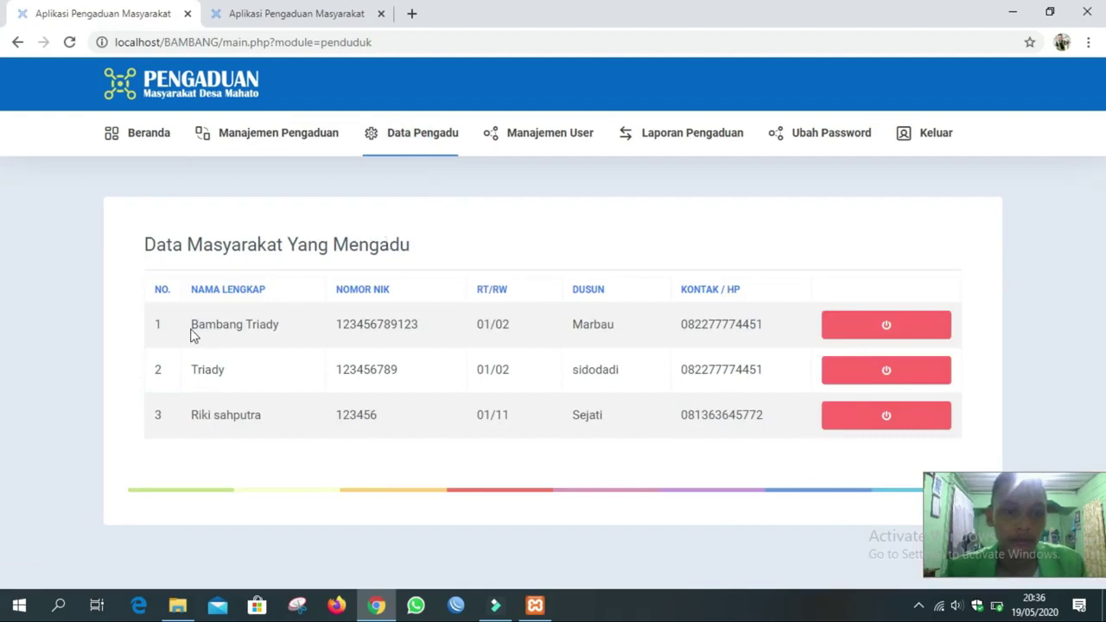
Highlight the first resident's full name, NIK and phone number in the Data Pengadu table.
{"action": "left_click_drag", "start_coordinate": [192, 326], "coordinate": [443, 332]}
{"action": "left_click", "coordinate": [337, 324]}
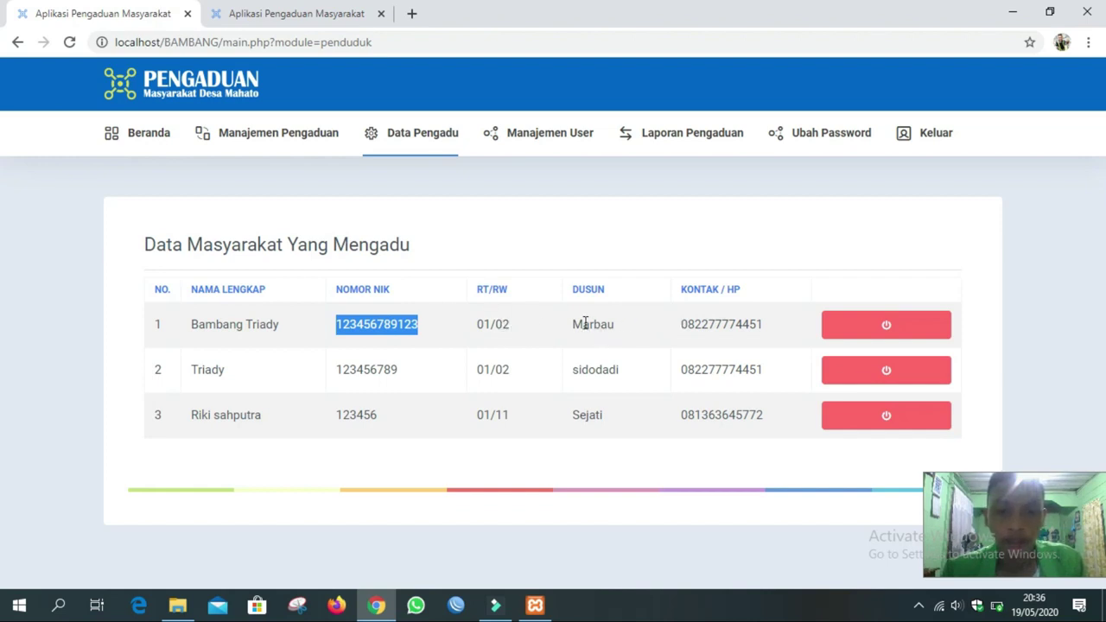
{"action": "left_click_drag", "start_coordinate": [683, 325], "coordinate": [770, 328]}
{"action": "left_click", "coordinate": [399, 235]}
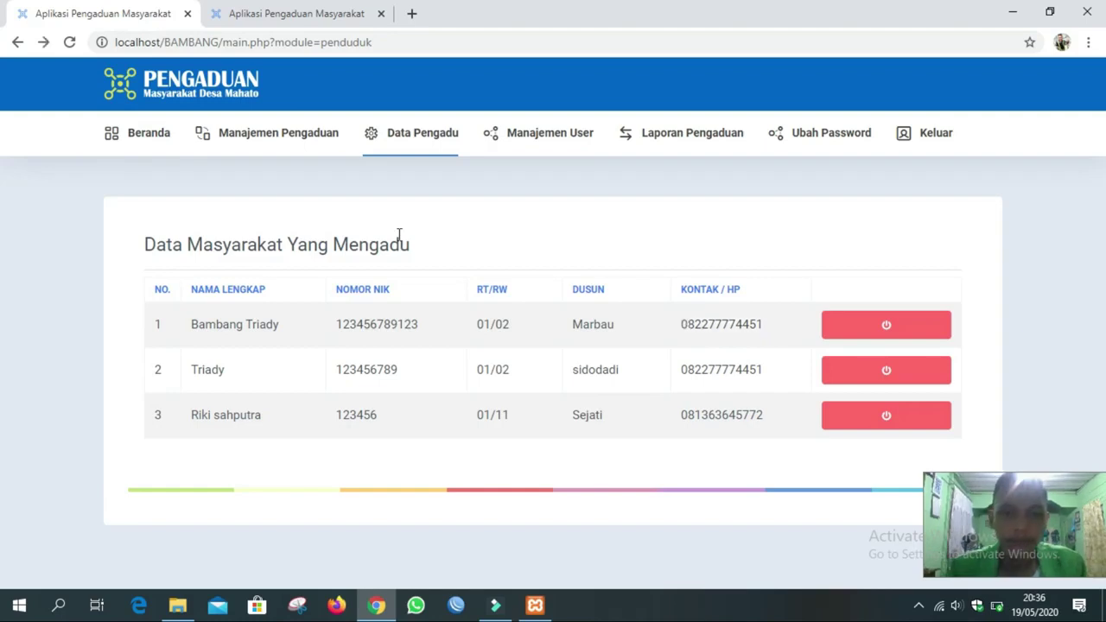
Show the Manajemen User table of four accounts and highlight the first username.
{"action": "left_click", "coordinate": [558, 133]}
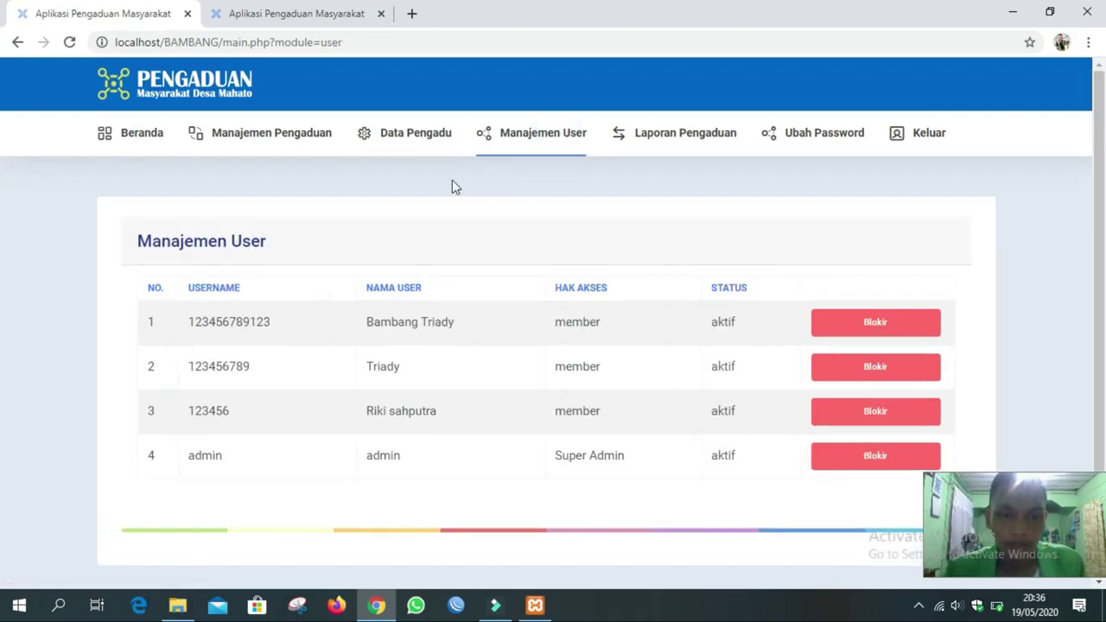
{"action": "left_click", "coordinate": [420, 141]}
{"action": "left_click", "coordinate": [530, 137]}
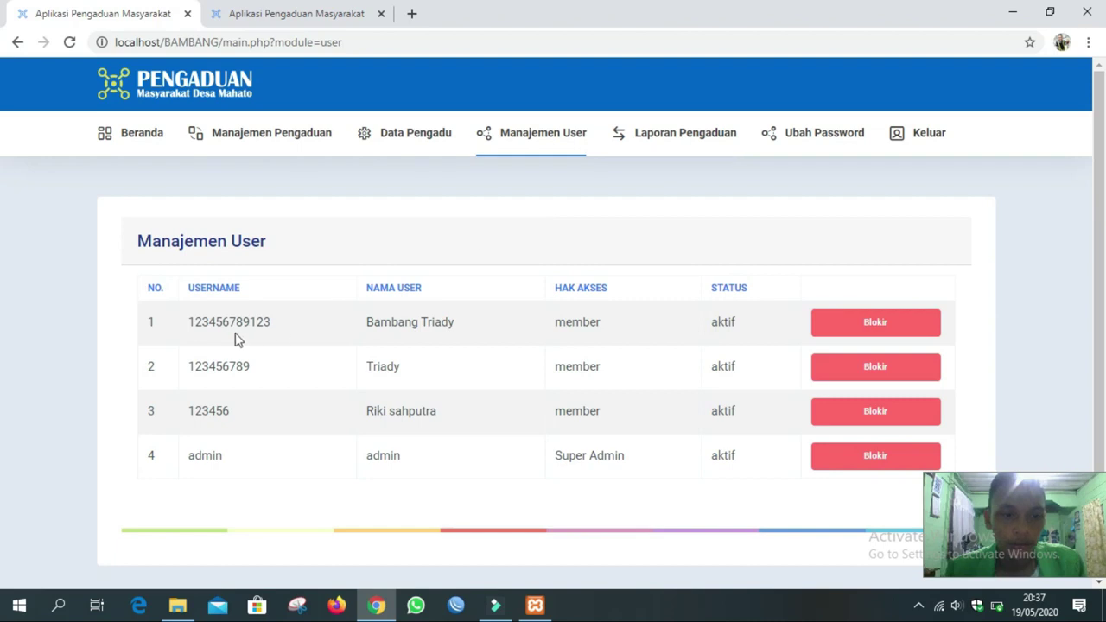
{"action": "left_click_drag", "start_coordinate": [269, 324], "coordinate": [190, 324]}
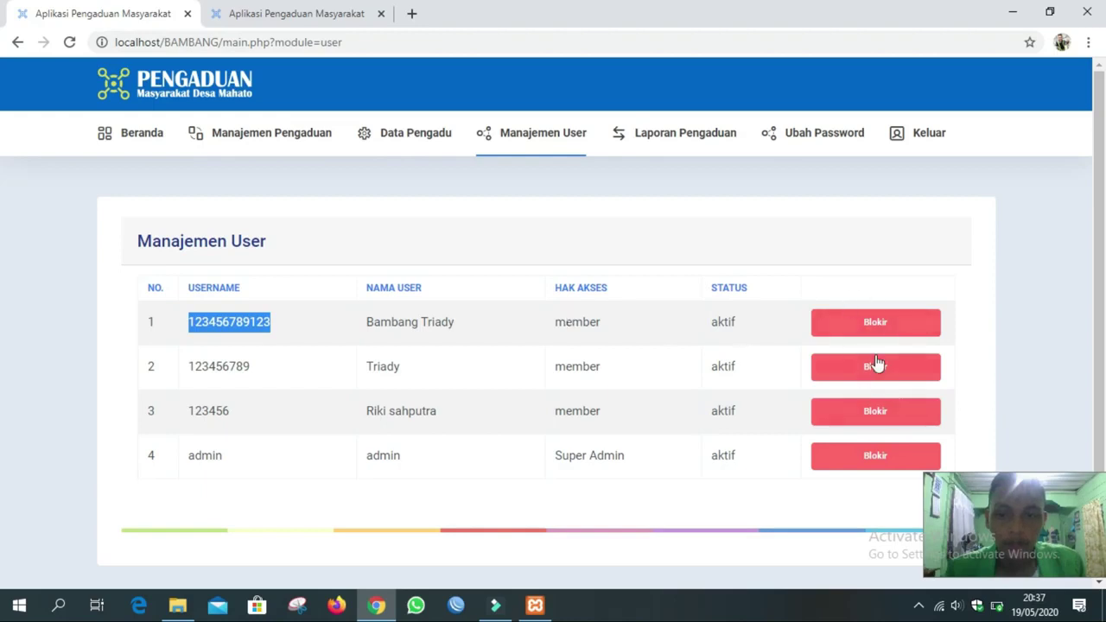
Generate the complaint report for year 2020 from Laporan Pengaduan.
{"action": "left_click", "coordinate": [671, 142]}
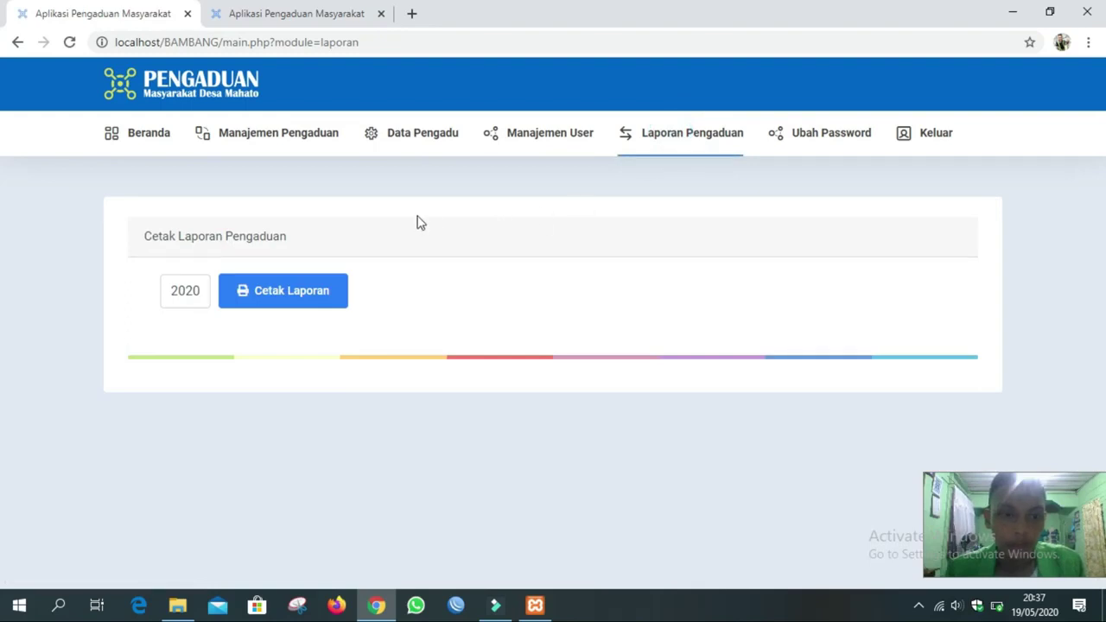
{"action": "left_click", "coordinate": [200, 293]}
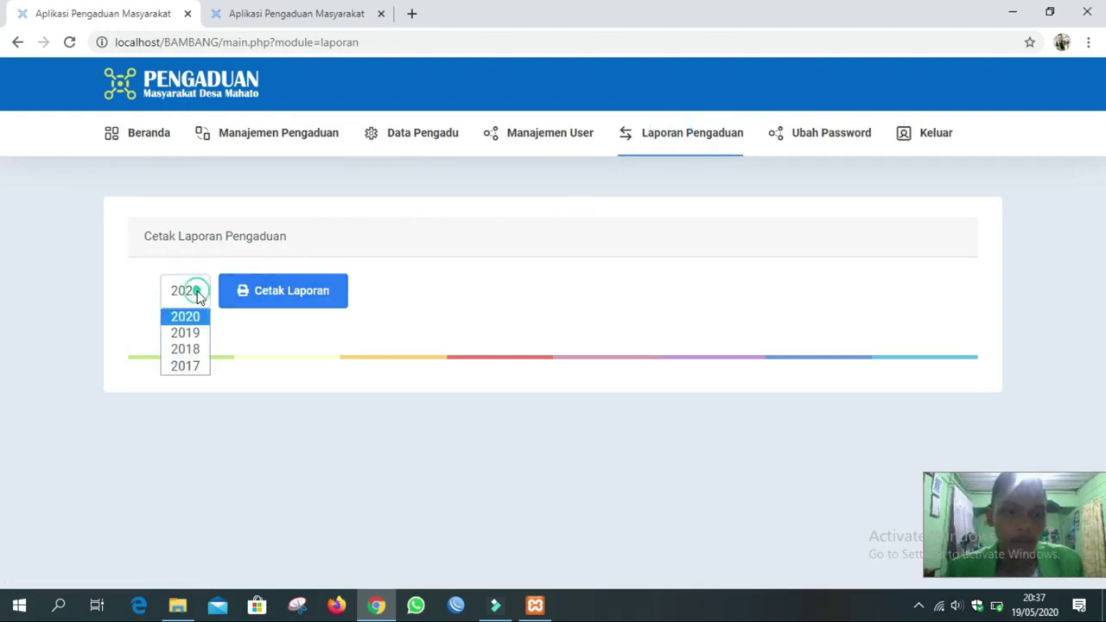
{"action": "left_click", "coordinate": [314, 249]}
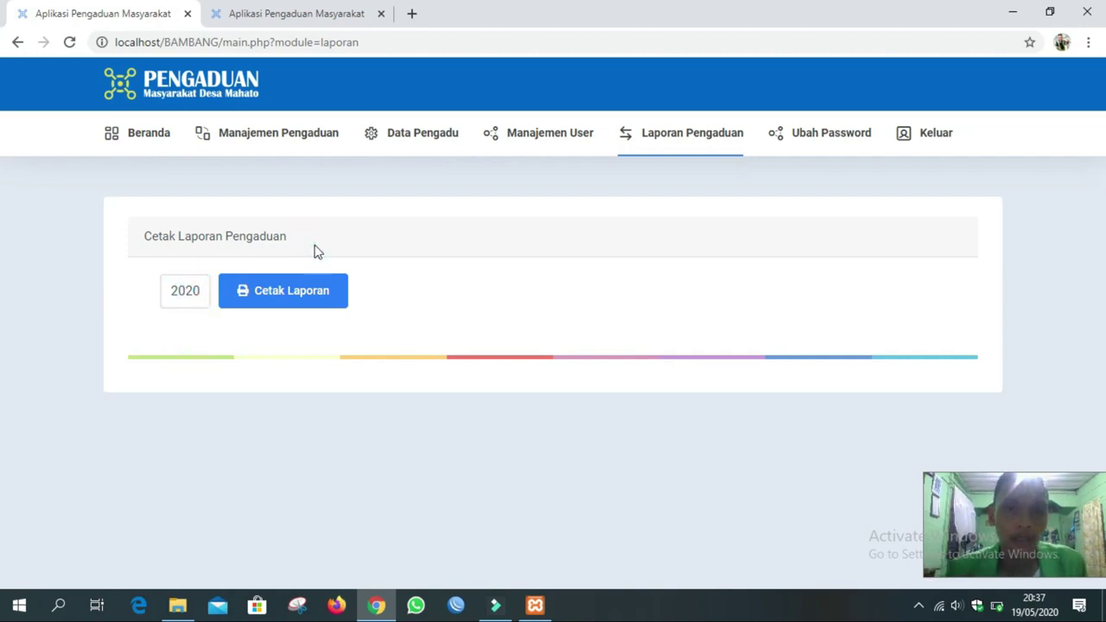
{"action": "left_click", "coordinate": [290, 303]}
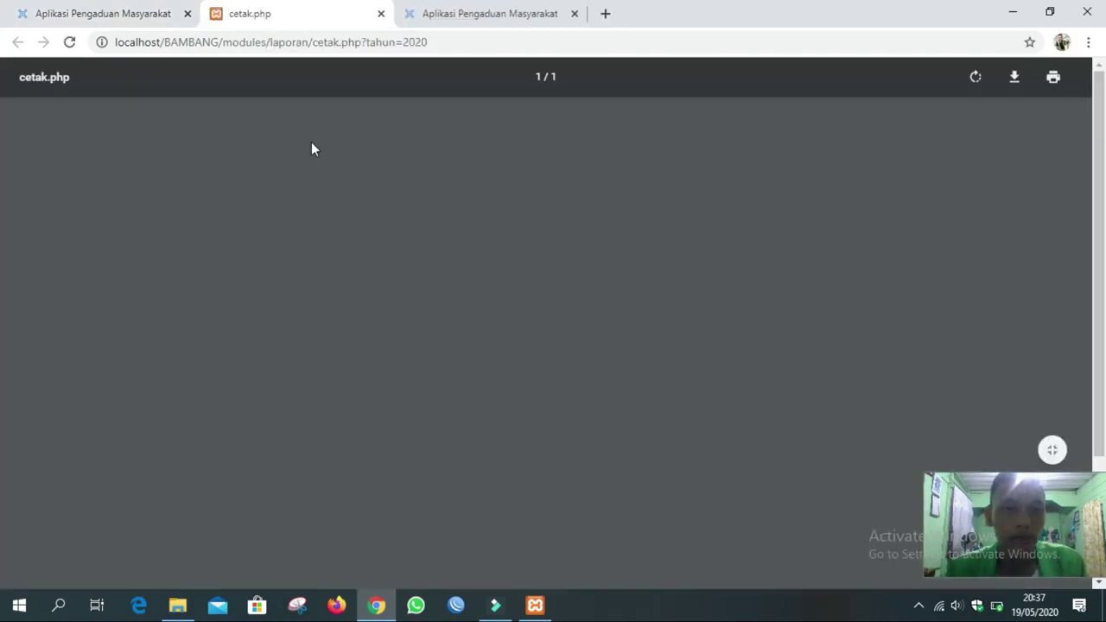
Review the 2020 report PDF, then close its tab and return to the first app tab.
{"action": "scroll", "coordinate": [392, 305], "scroll_direction": "down", "scroll_amount": 1}
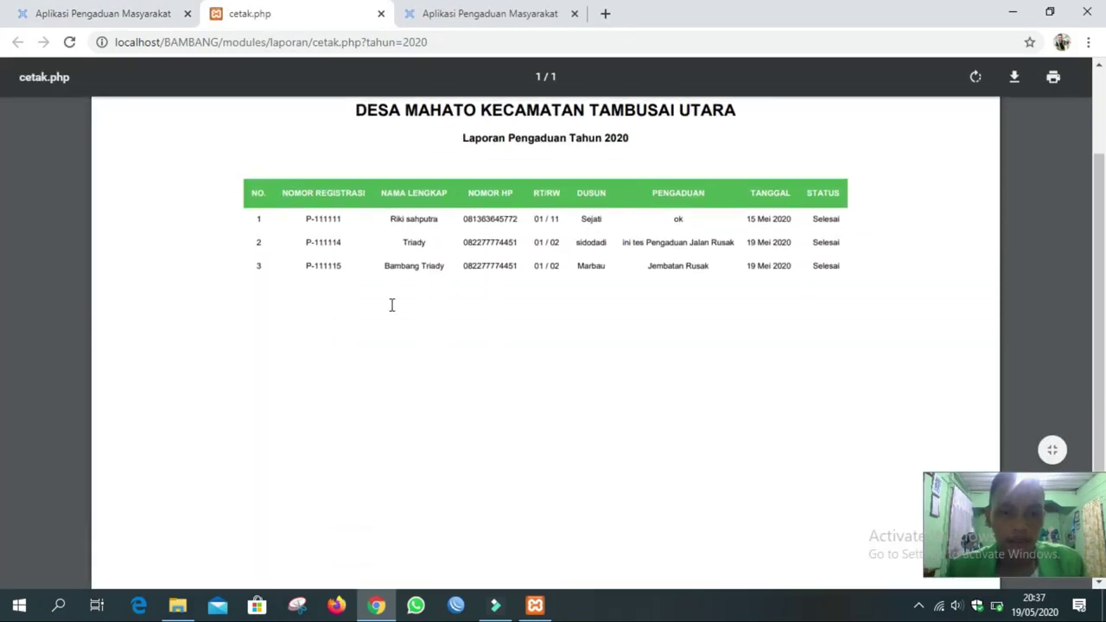
{"action": "scroll", "coordinate": [476, 200], "scroll_direction": "up", "scroll_amount": 2}
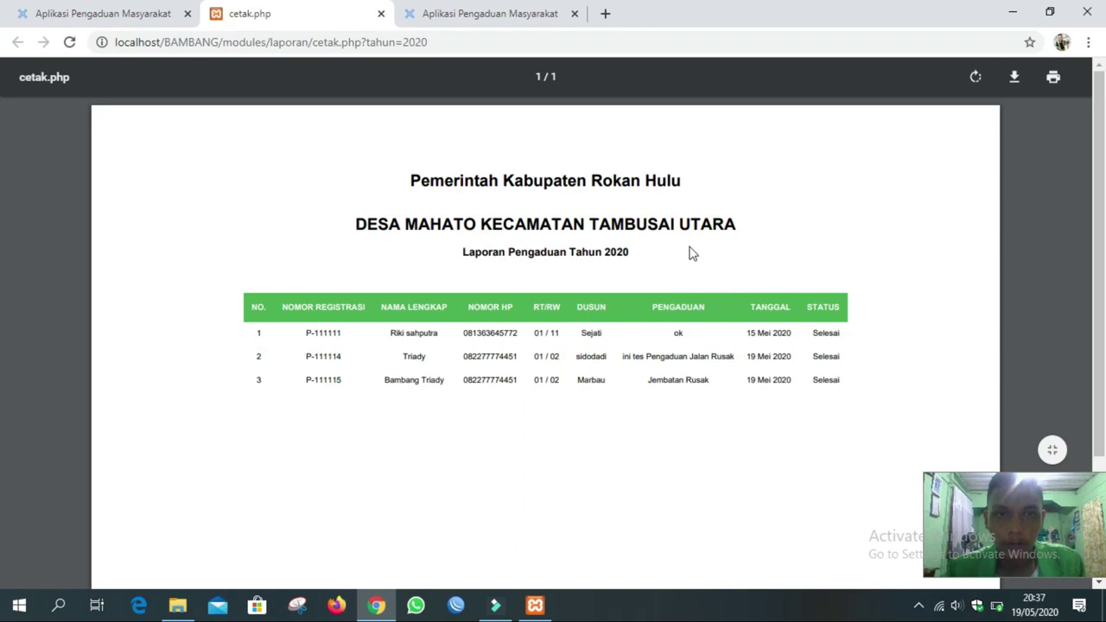
{"action": "left_click", "coordinate": [382, 14]}
{"action": "left_click", "coordinate": [142, 16]}
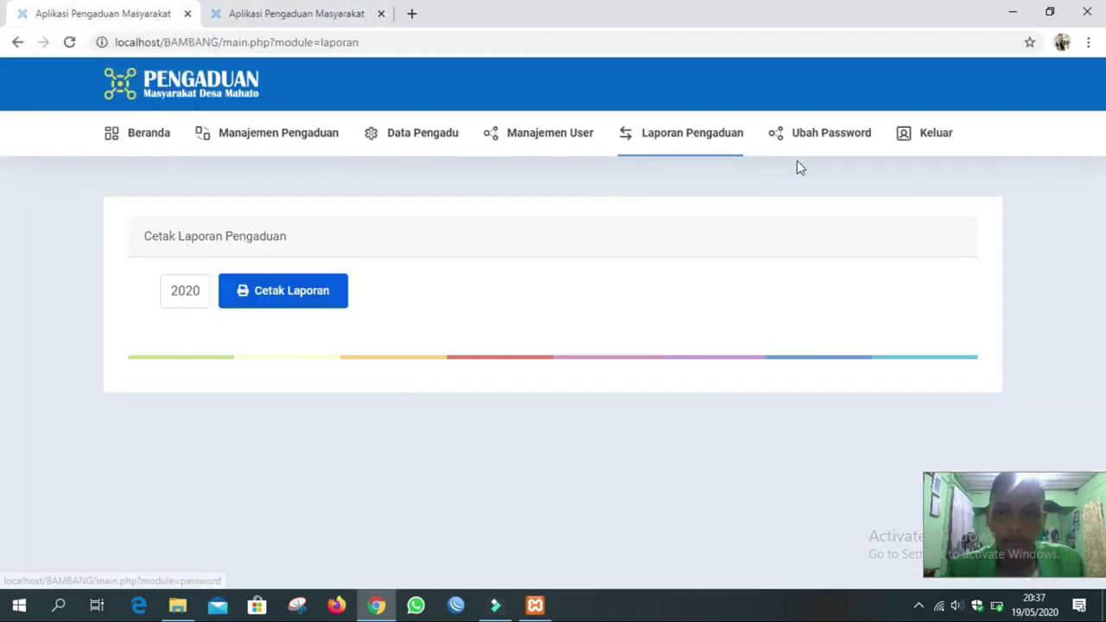
Open the Ubah Password page and dismiss the saved-password suggestions without changing anything.
{"action": "left_click", "coordinate": [818, 138]}
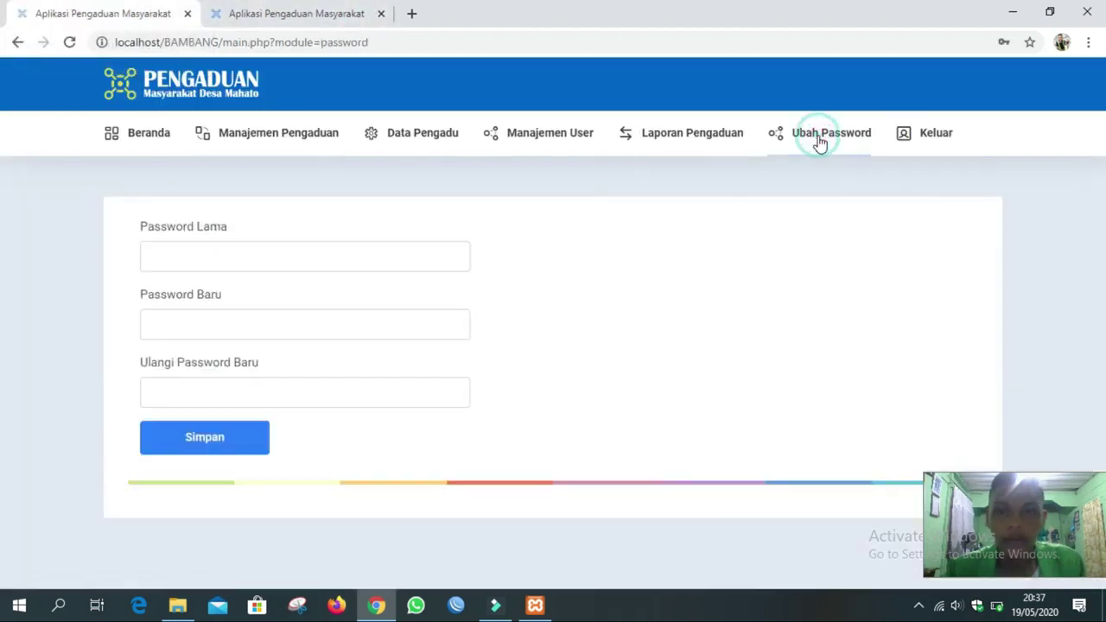
{"action": "left_click", "coordinate": [316, 265]}
{"action": "left_click", "coordinate": [550, 246]}
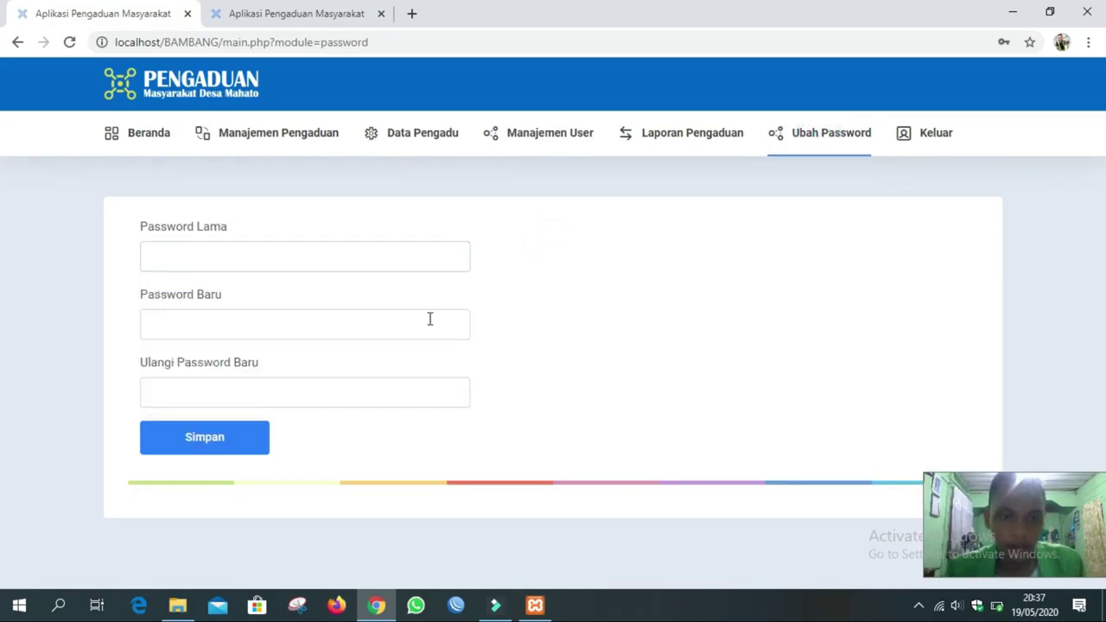
Log out with Keluar and check the login page's logout success message.
{"action": "left_click", "coordinate": [937, 140]}
{"action": "scroll", "coordinate": [593, 252], "scroll_direction": "down", "scroll_amount": 2}
{"action": "scroll", "coordinate": [592, 252], "scroll_direction": "up", "scroll_amount": 2}
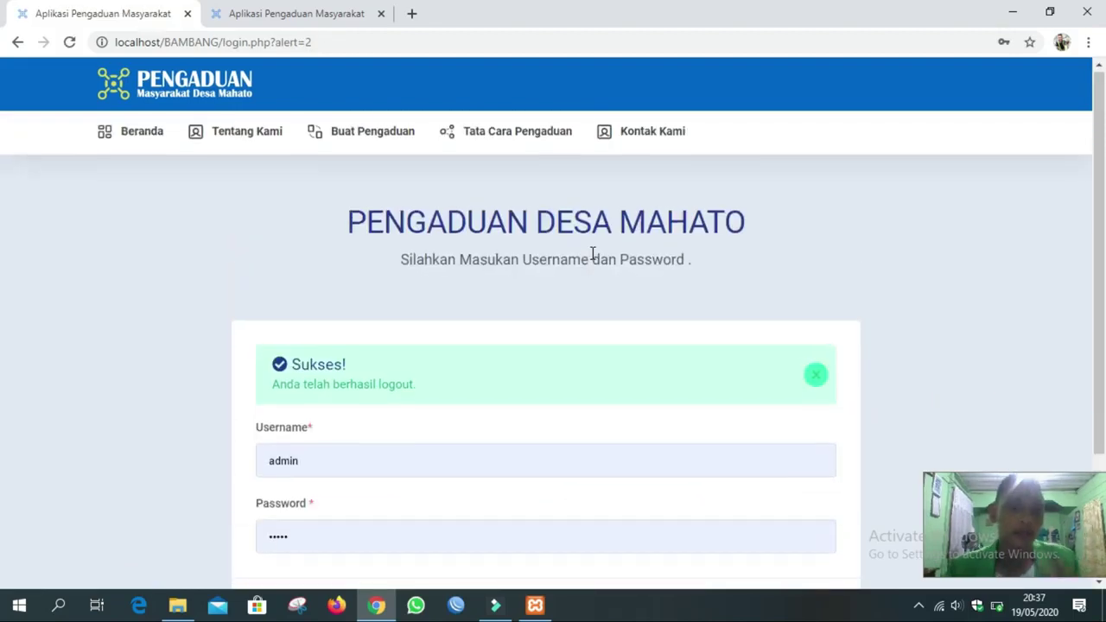
{"action": "scroll", "coordinate": [593, 251], "scroll_direction": "down", "scroll_amount": 2}
{"action": "scroll", "coordinate": [593, 252], "scroll_direction": "up", "scroll_amount": 2}
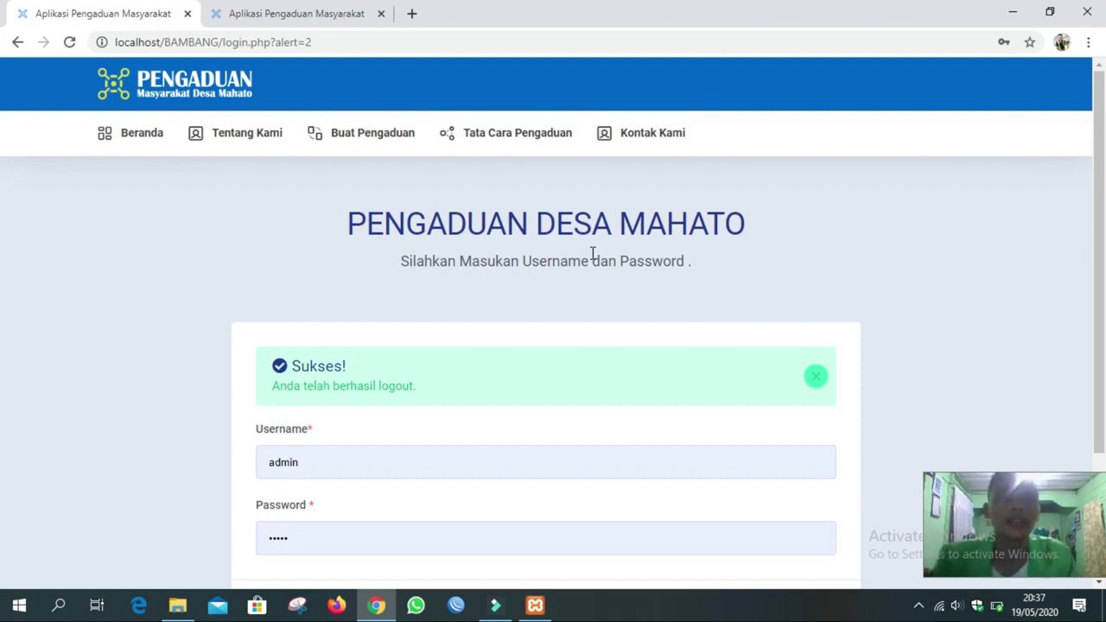